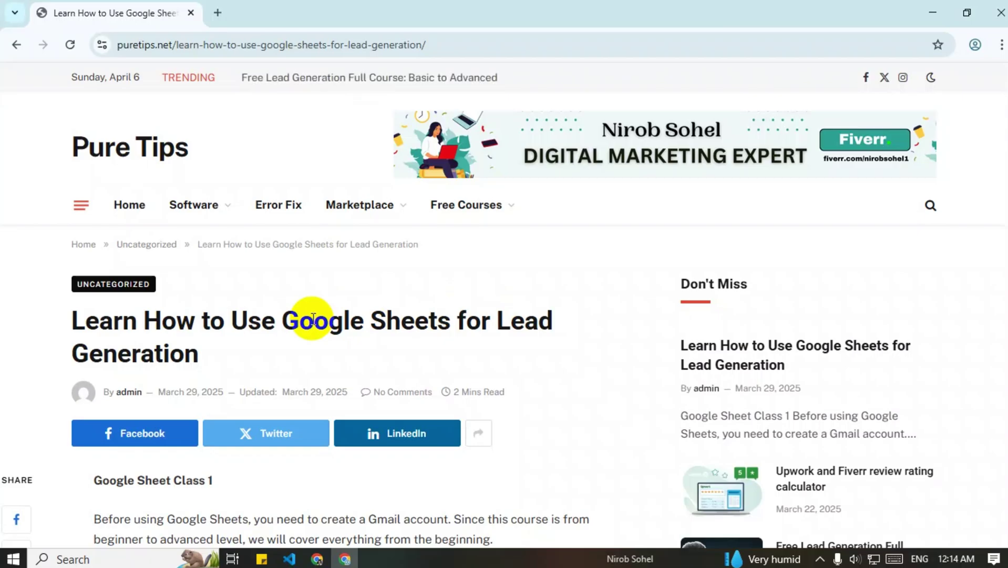
Step: Read down the blog article, highlighting the account-creation steps and the word 'name'
scroll(313, 319, down, 1)
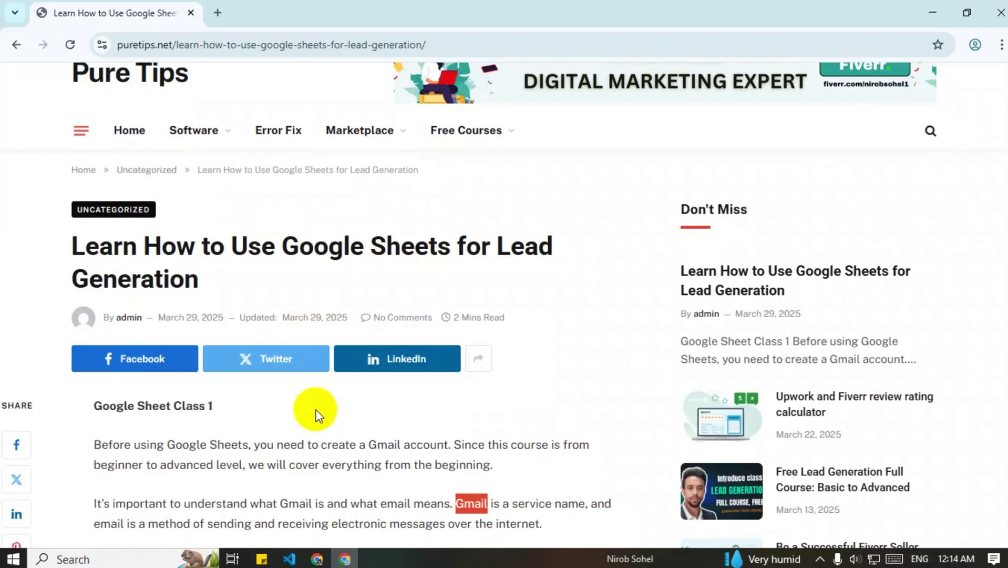
drag(321, 444, 444, 439)
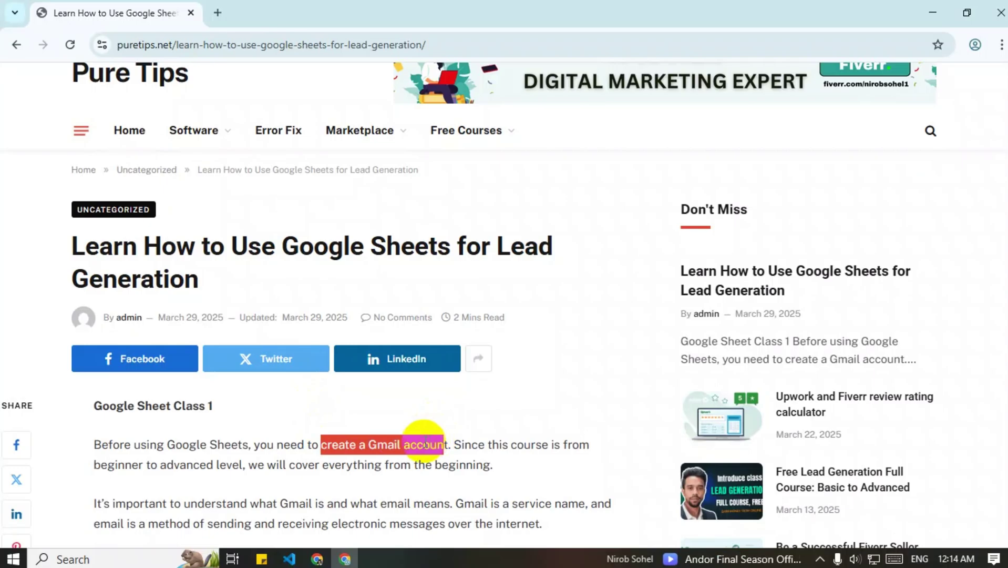
scroll(425, 443, down, 1)
drag(590, 370, 447, 369)
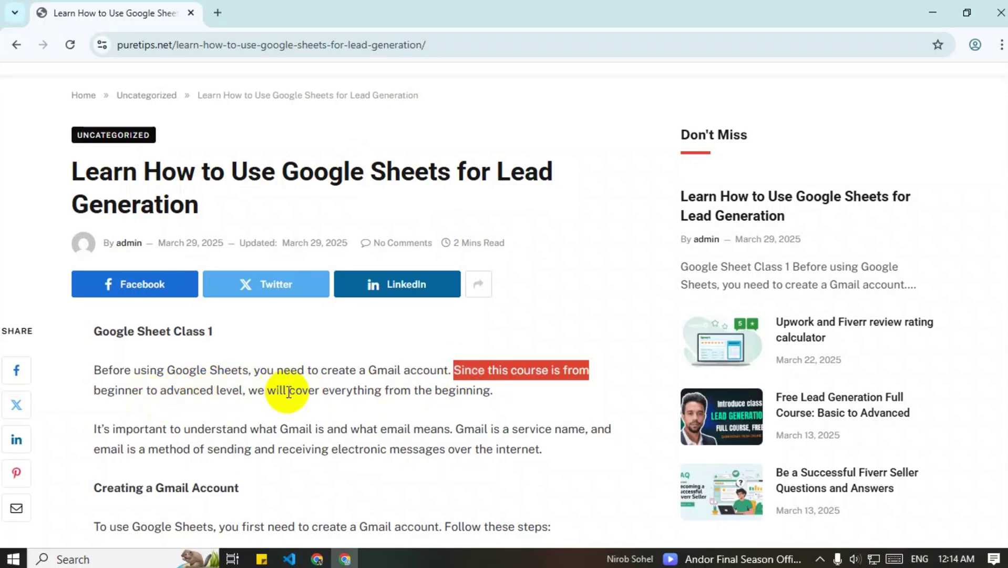
drag(302, 389, 382, 389)
scroll(481, 391, down, 1)
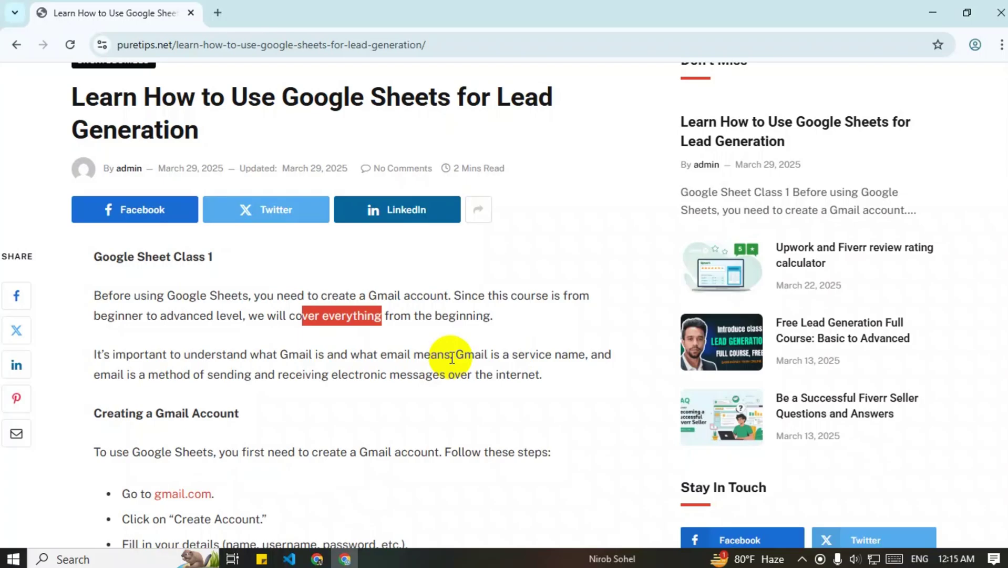
scroll(452, 357, down, 3)
click(116, 335)
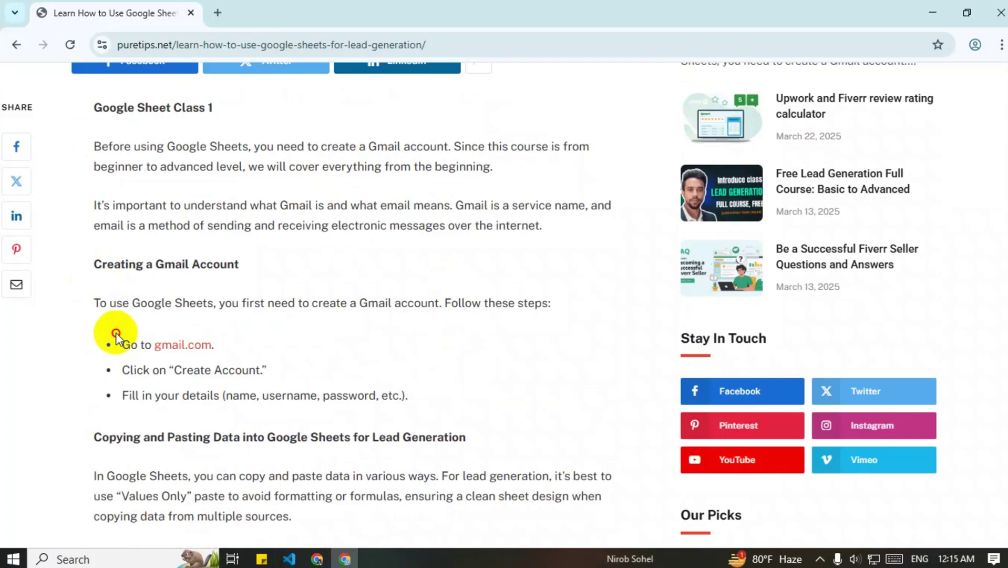
drag(117, 335, 443, 396)
click(139, 355)
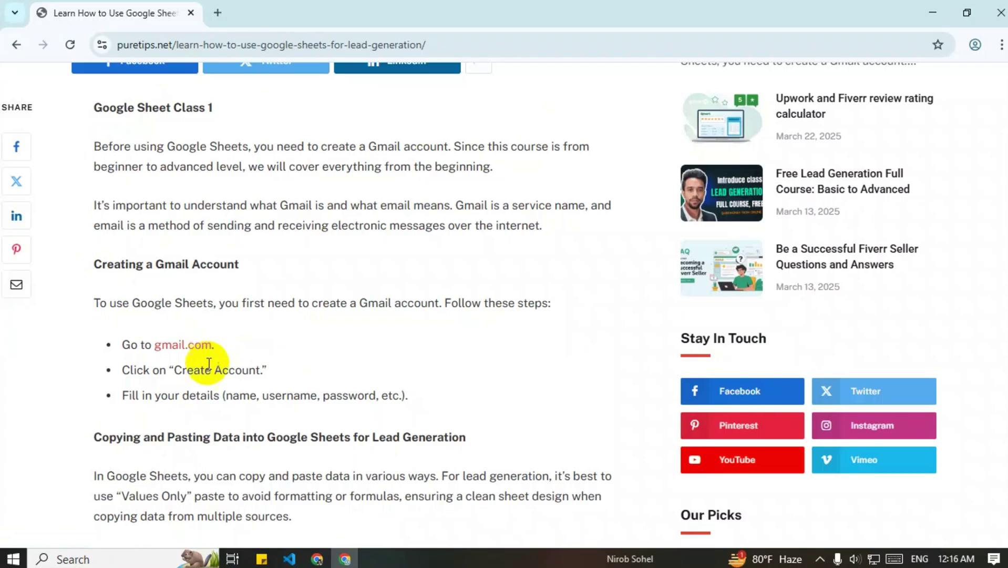
drag(173, 369, 285, 374)
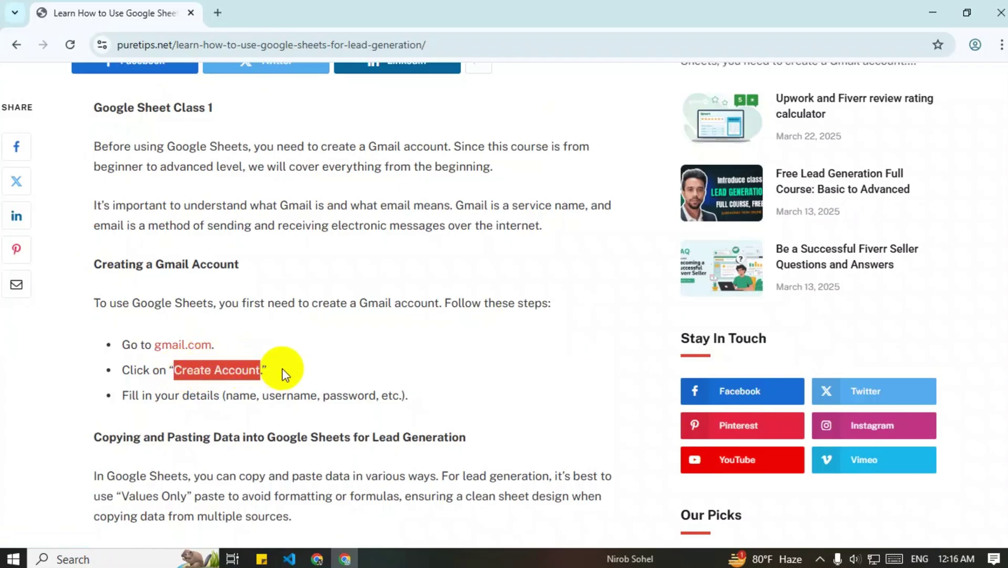
double_click(228, 397)
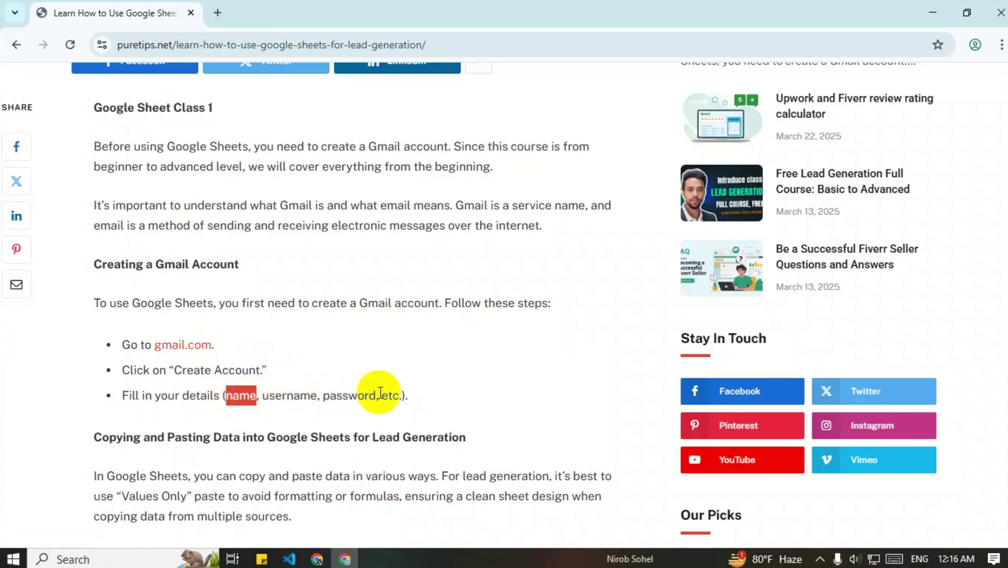
Step: Scroll back up through the article and clear the highlighted paragraphs
scroll(363, 399, up, 3)
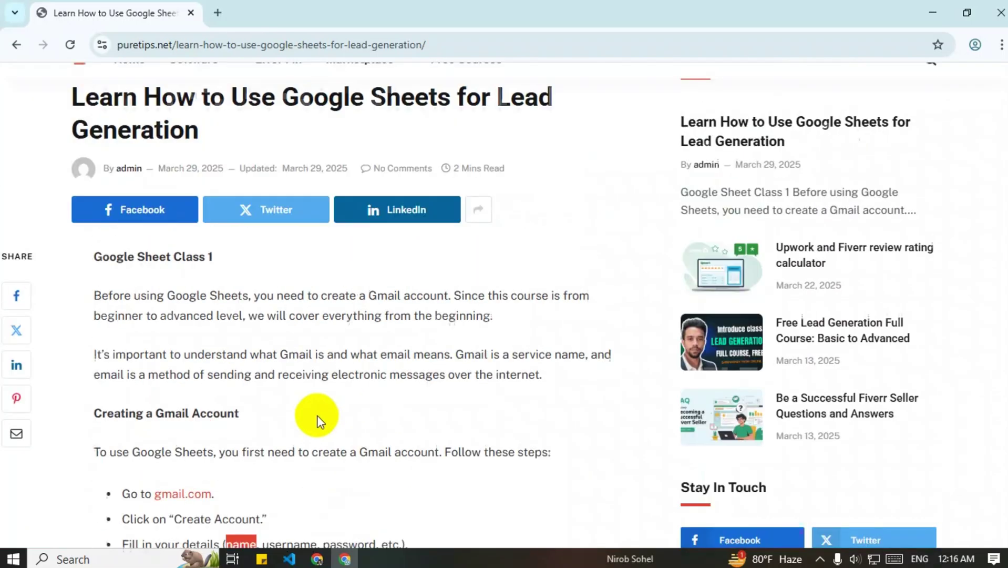
scroll(150, 373, down, 7)
scroll(149, 373, down, 10)
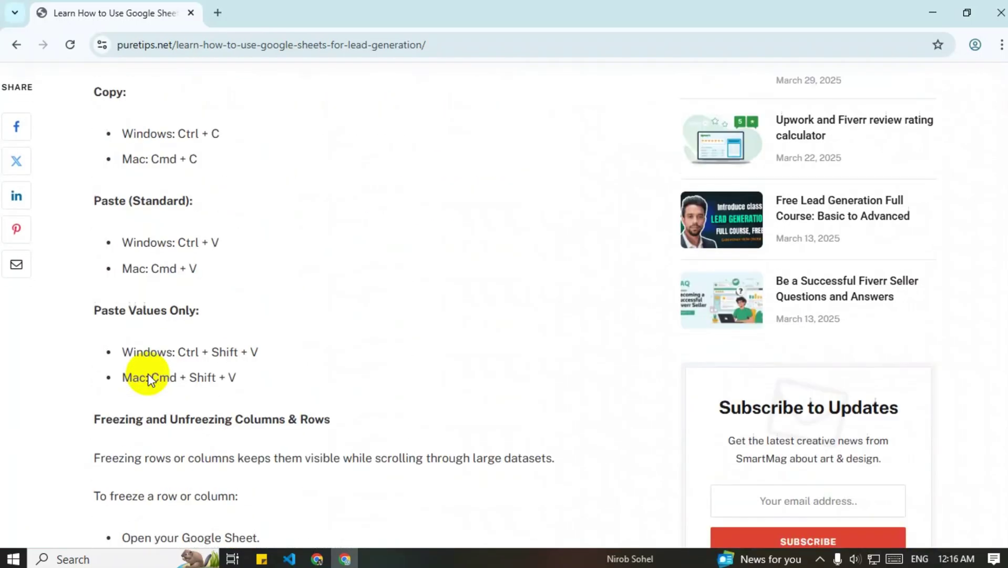
drag(441, 455, 266, 294)
scroll(147, 225, up, 2)
scroll(99, 263, up, 6)
scroll(133, 308, up, 4)
scroll(122, 310, up, 2)
scroll(124, 302, up, 2)
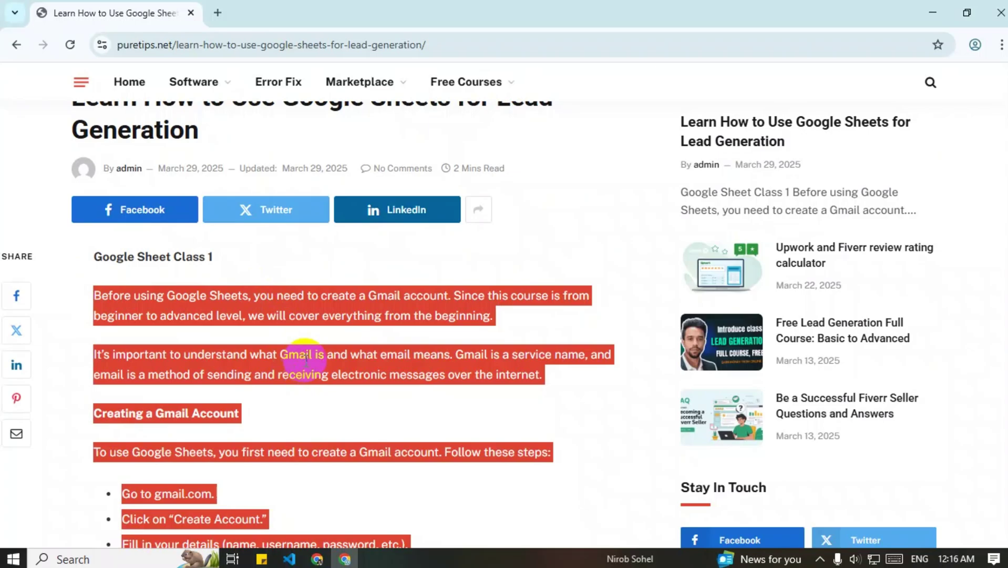
click(306, 360)
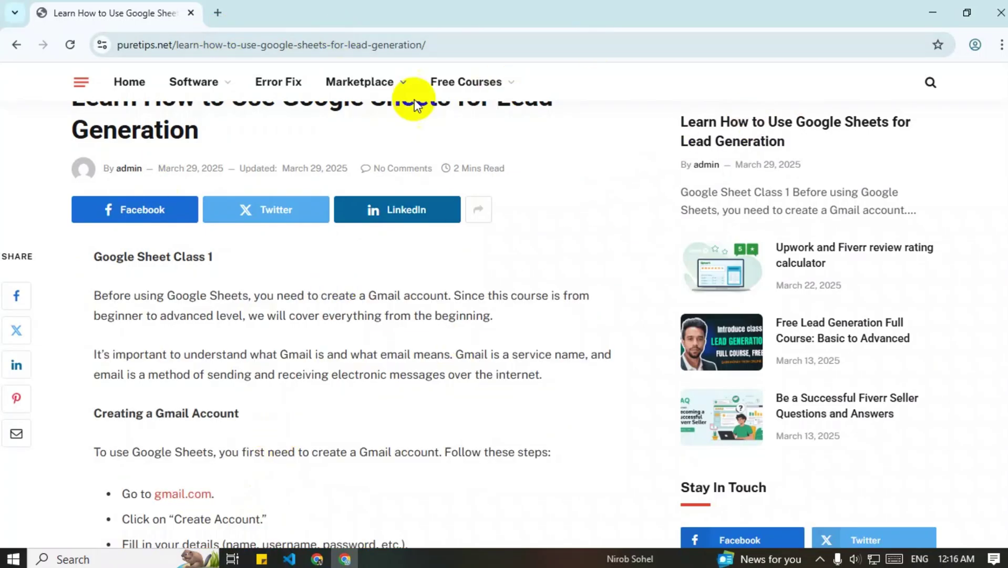
Step: Search Google for 'gmail account create' in a new tab and open the Create a Gmail account help article
click(217, 13)
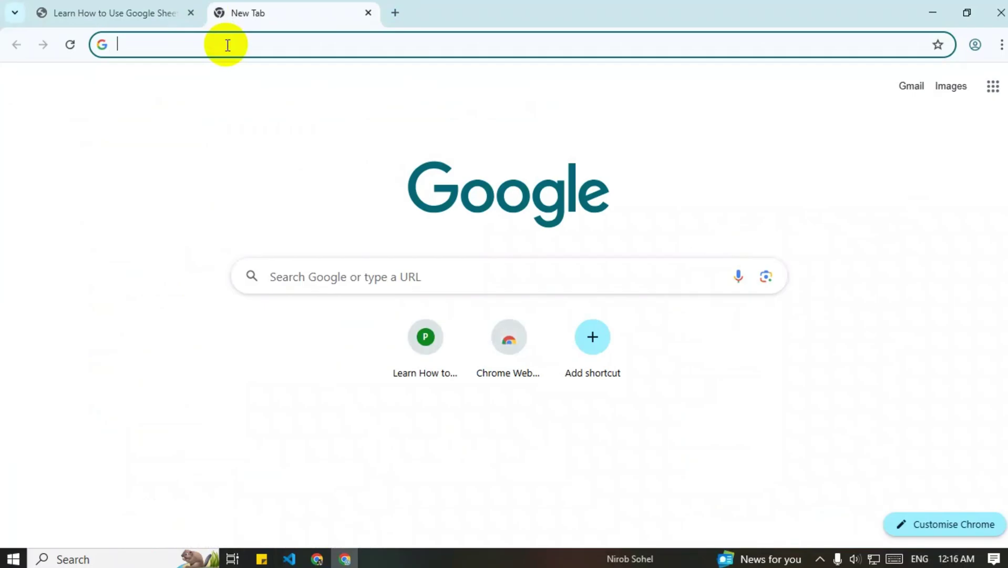
text(gmail )
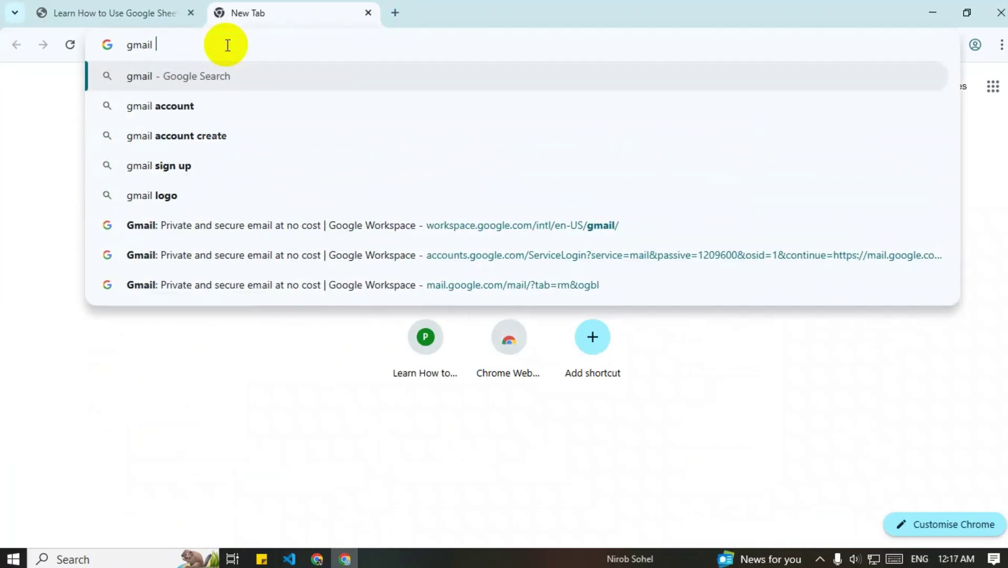
text(account)
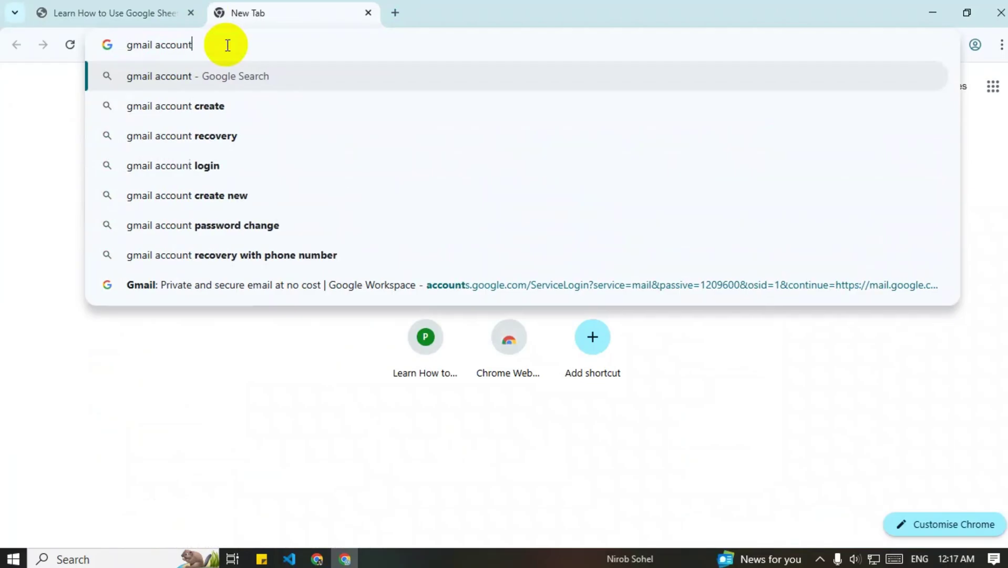
text( creat)
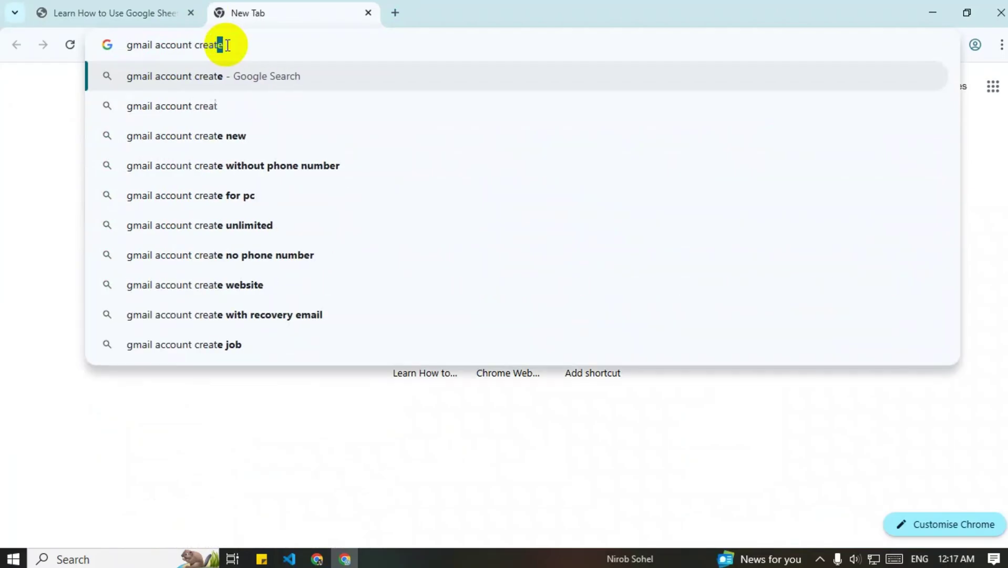
text(e)
key(Return)
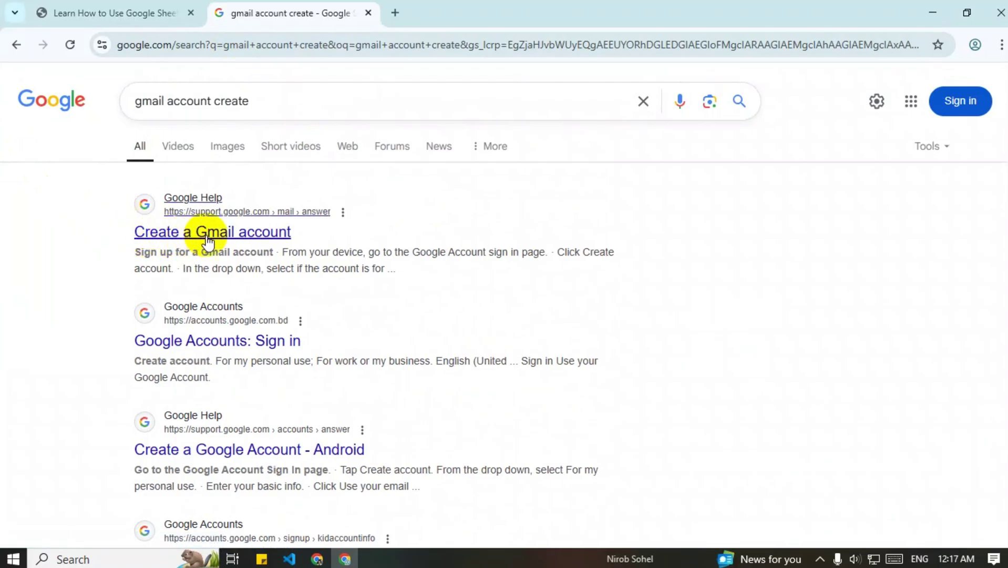
click(249, 241)
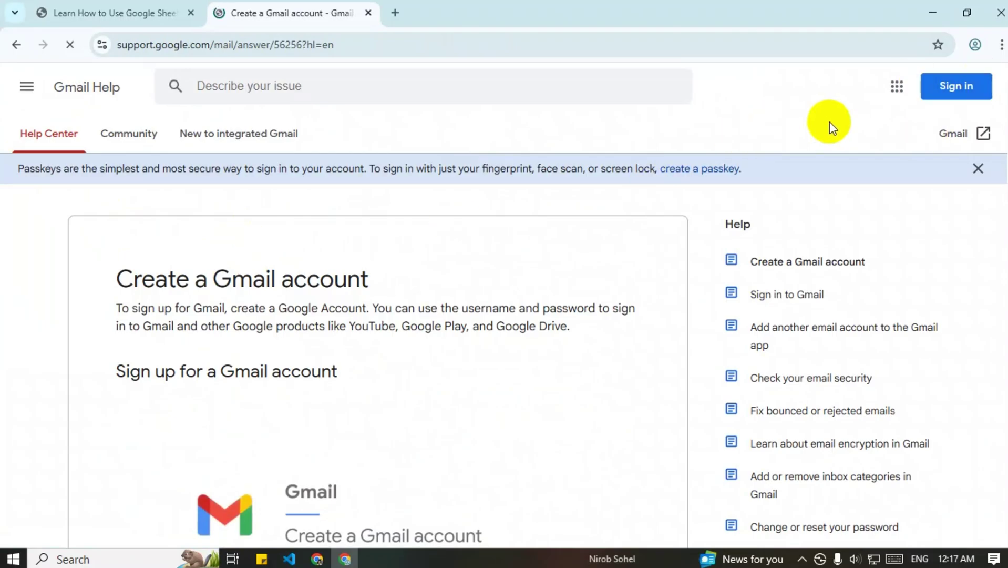
Step: From the help article's steps, follow Create an account to the Google sign-in page
scroll(293, 266, down, 10)
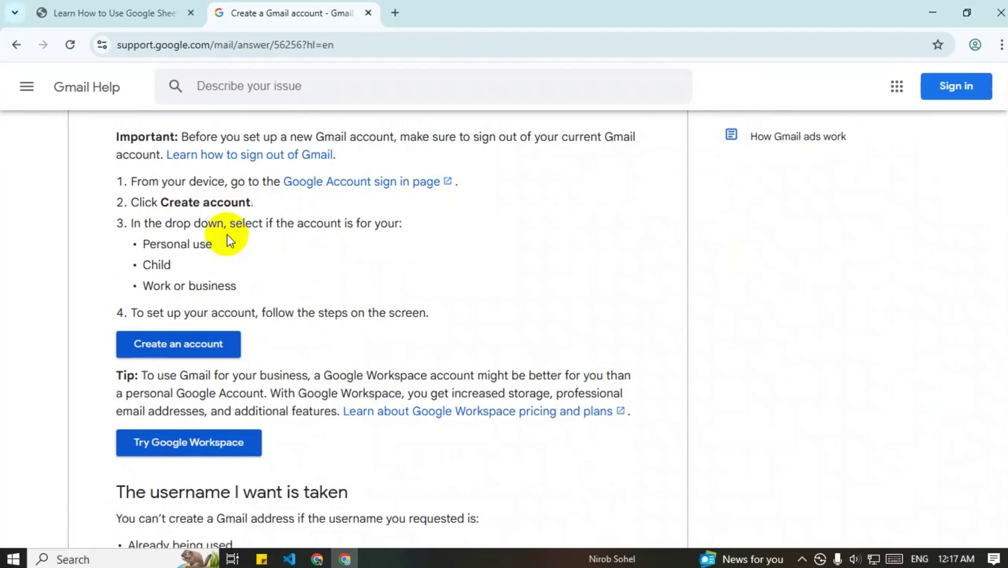
scroll(181, 347, up, 3)
scroll(100, 236, down, 3)
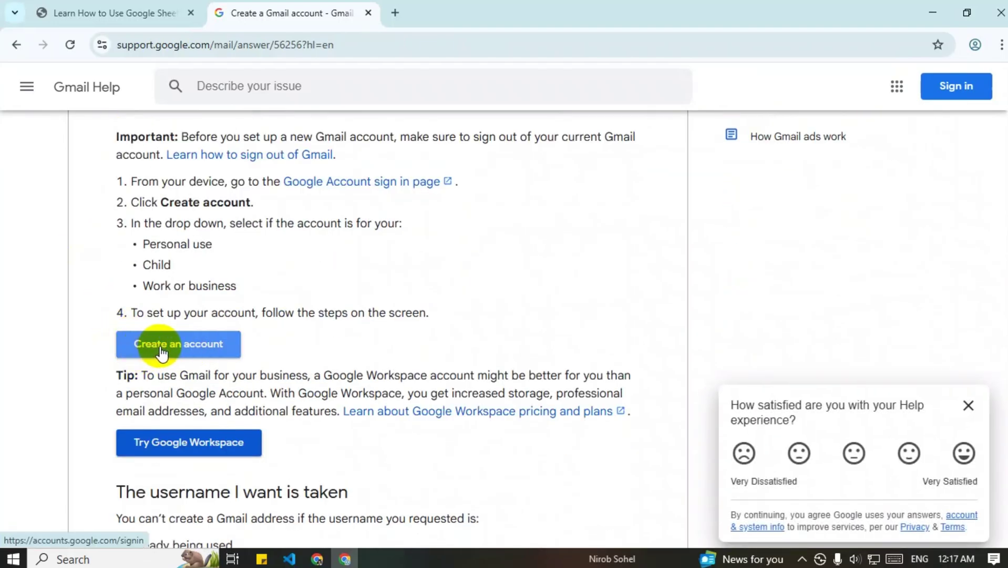
click(194, 342)
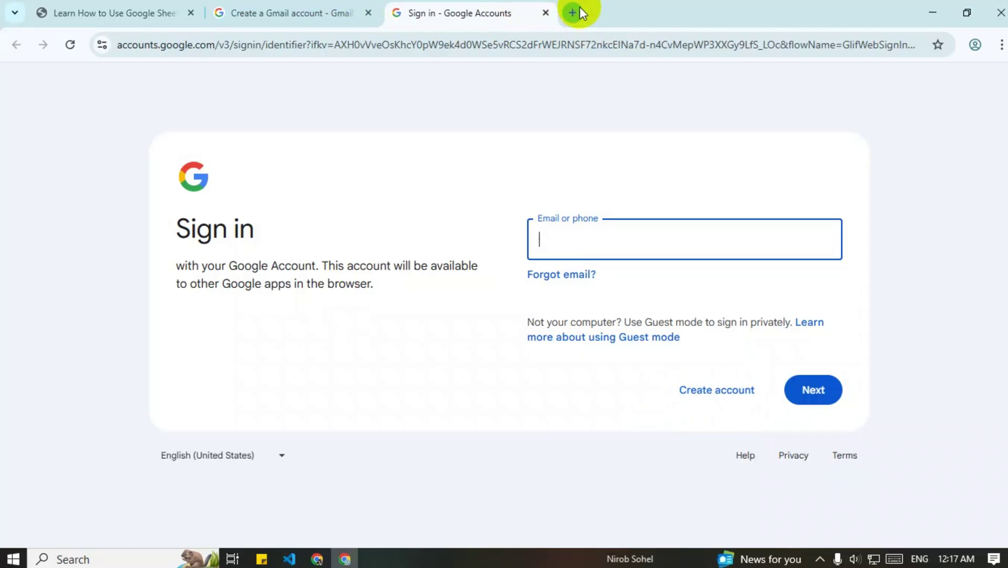
Step: Replace the sign-in page address with gmail.com to load the Gmail product page
click(139, 13)
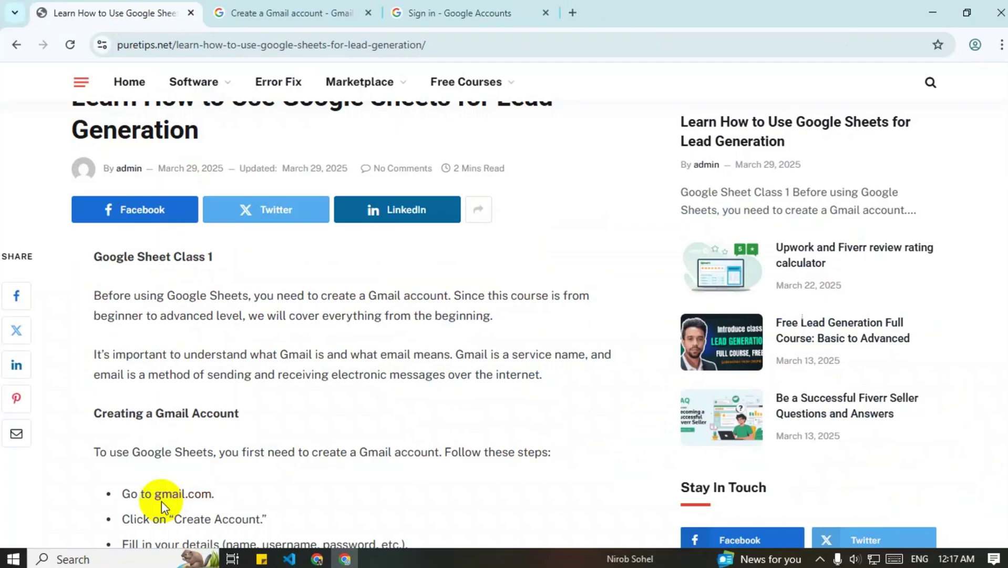
click(495, 14)
click(427, 39)
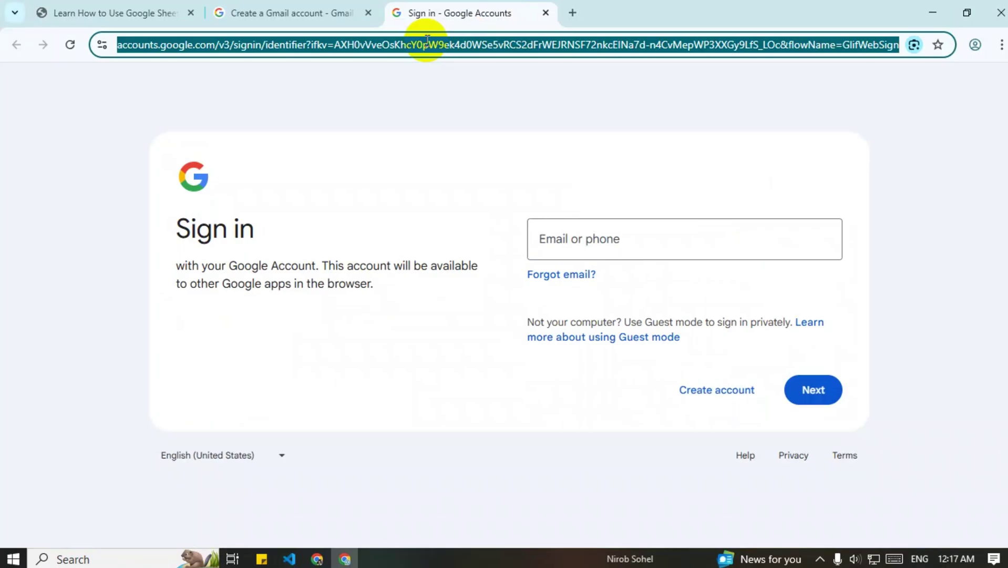
text(gmail)
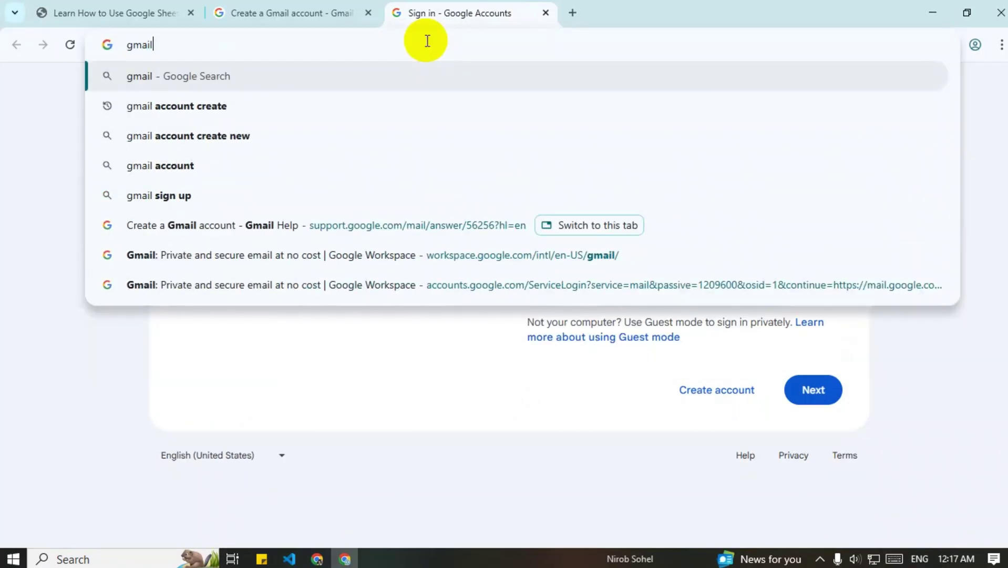
text(.com)
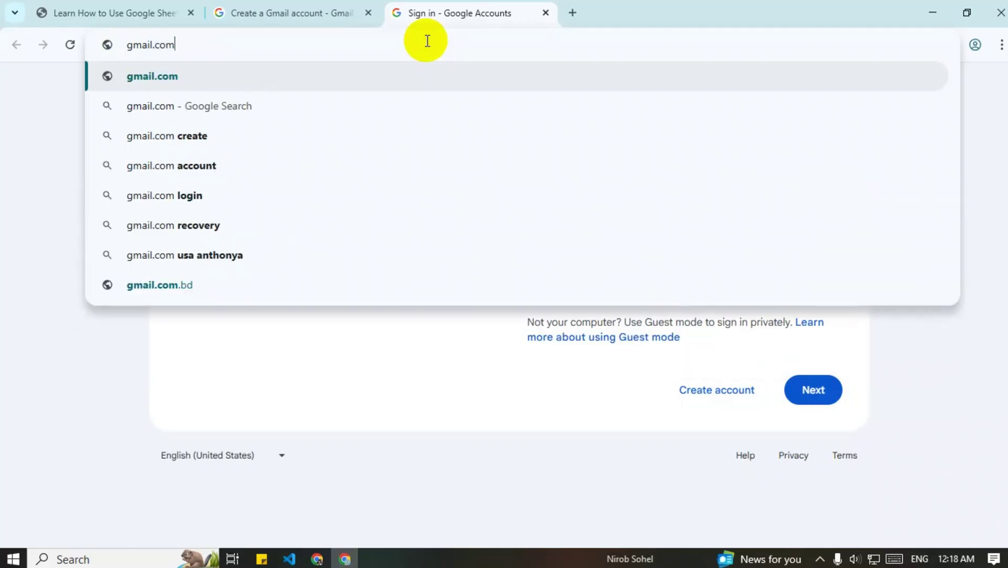
key(Return)
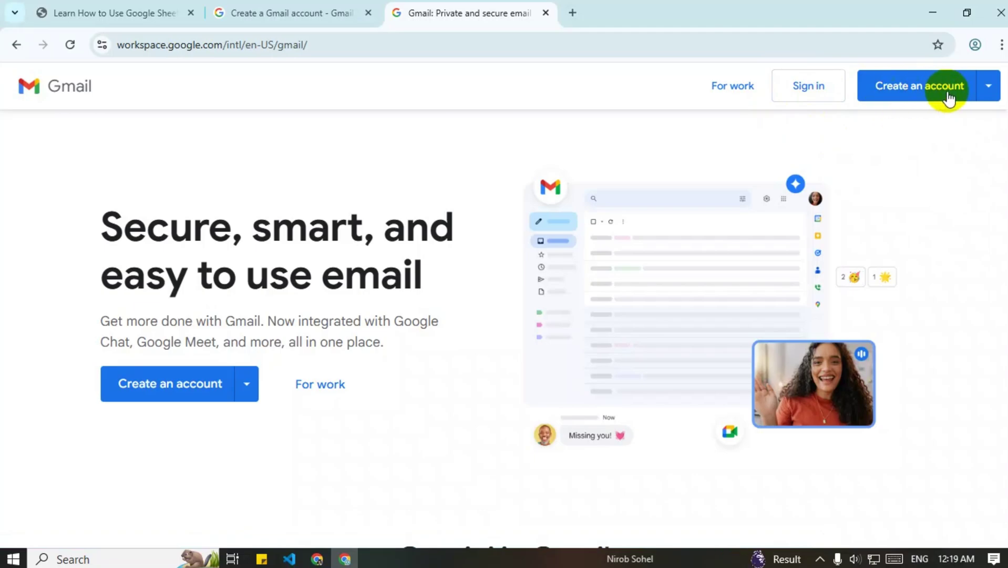
Step: Choose 'For my personal use' from the Create an account options
click(902, 88)
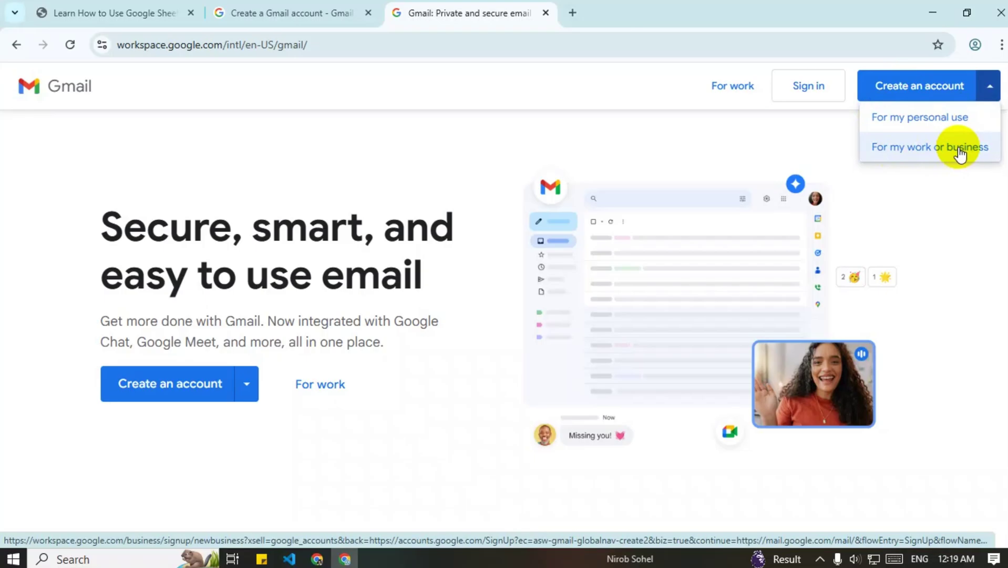
click(915, 122)
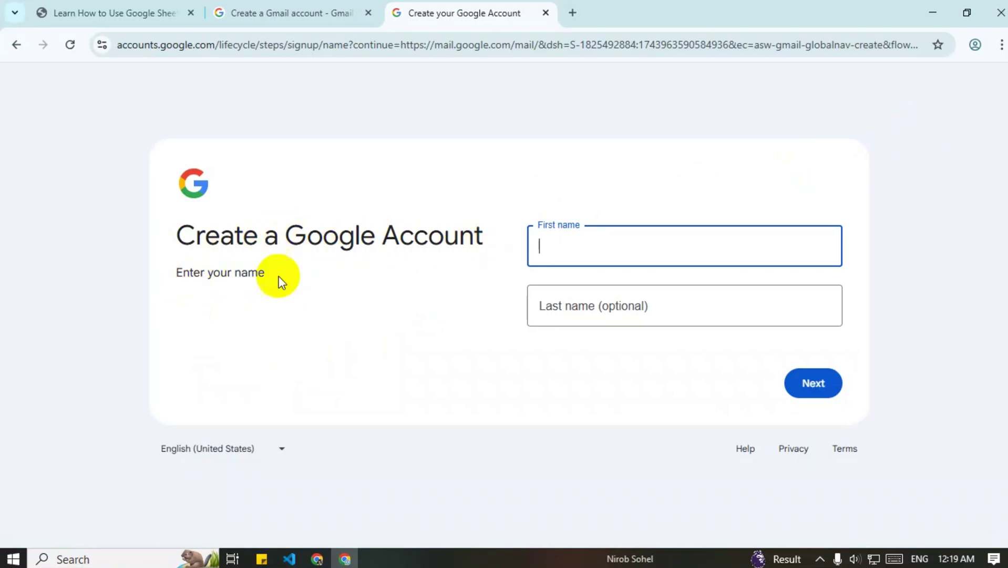
Step: Enter the account holder's first and last name and continue past the name step
click(571, 307)
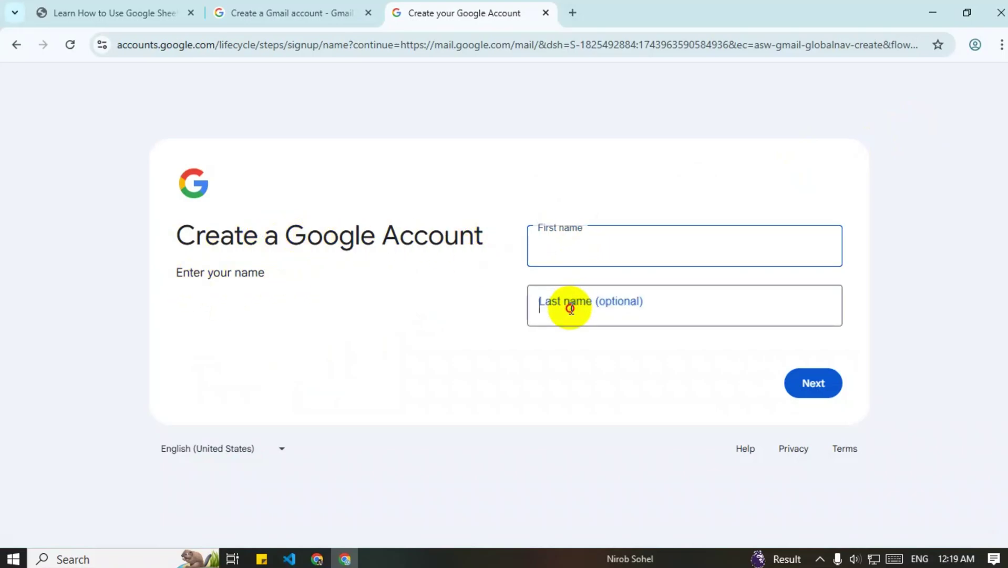
click(556, 244)
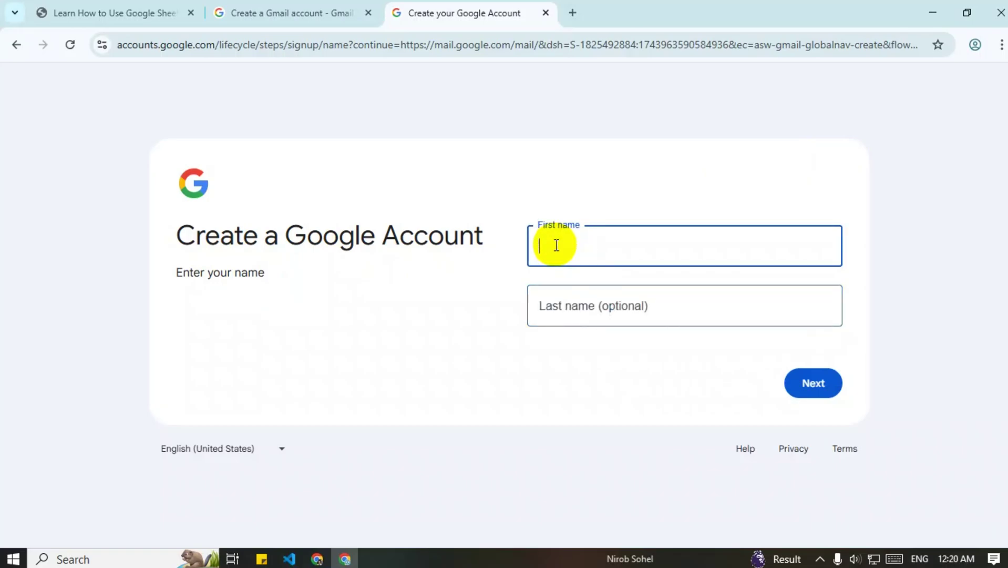
click(556, 305)
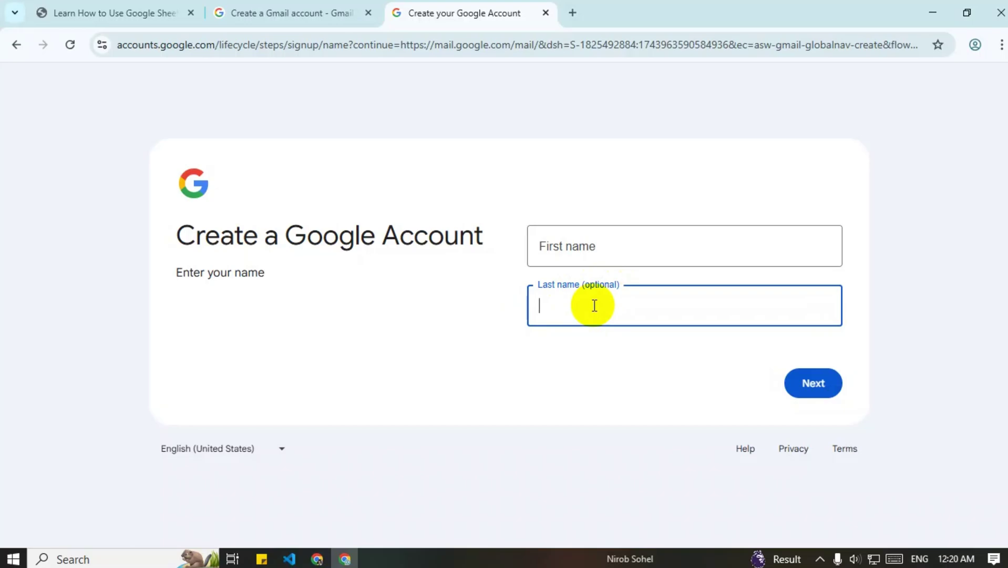
click(579, 233)
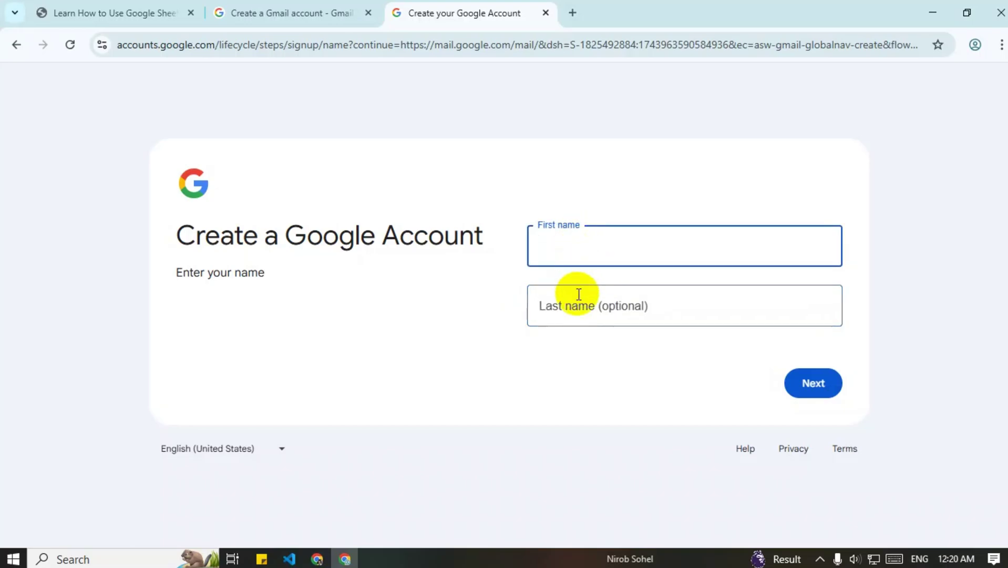
click(578, 294)
click(574, 243)
click(574, 305)
click(572, 238)
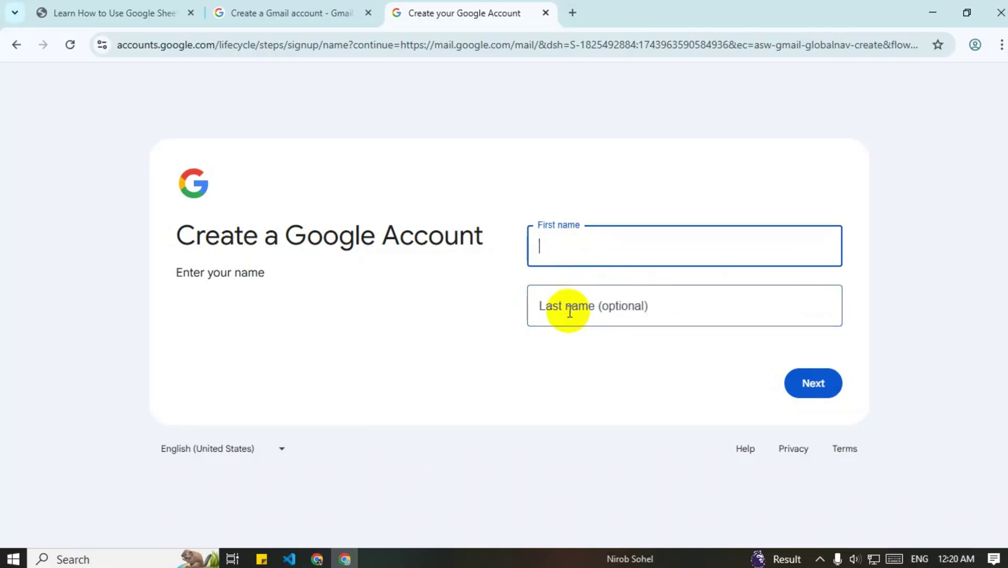
click(565, 311)
click(569, 238)
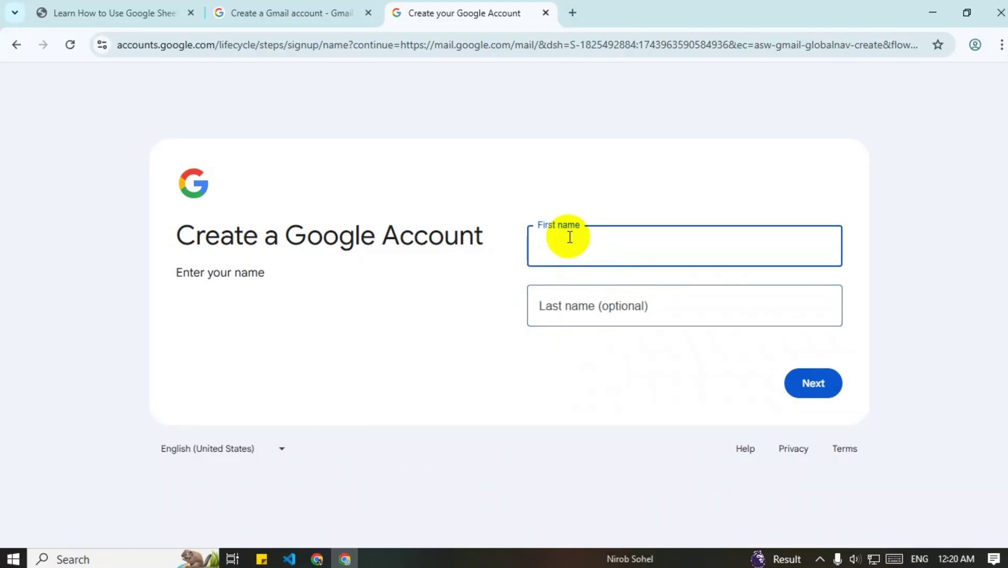
key(Tab)
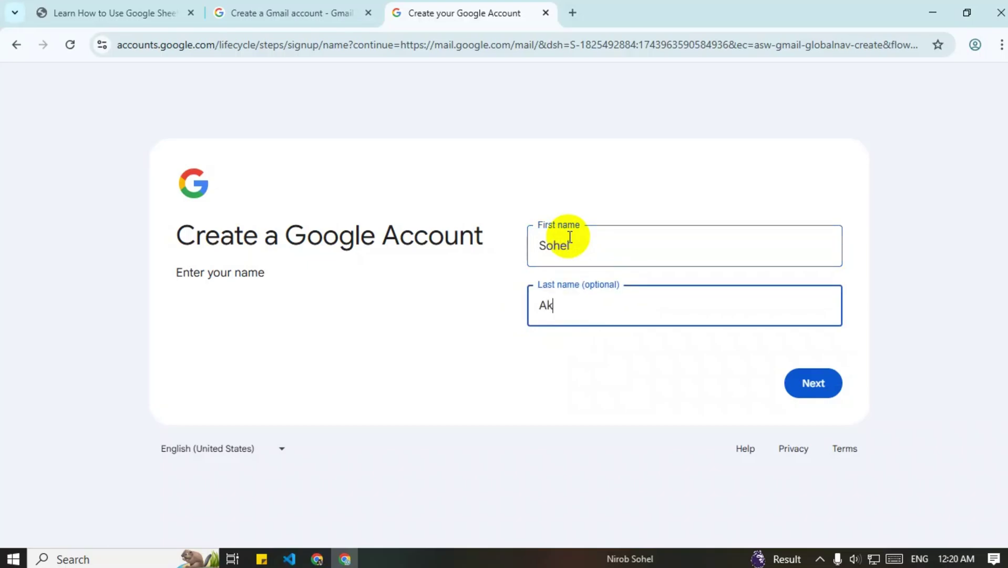
click(812, 386)
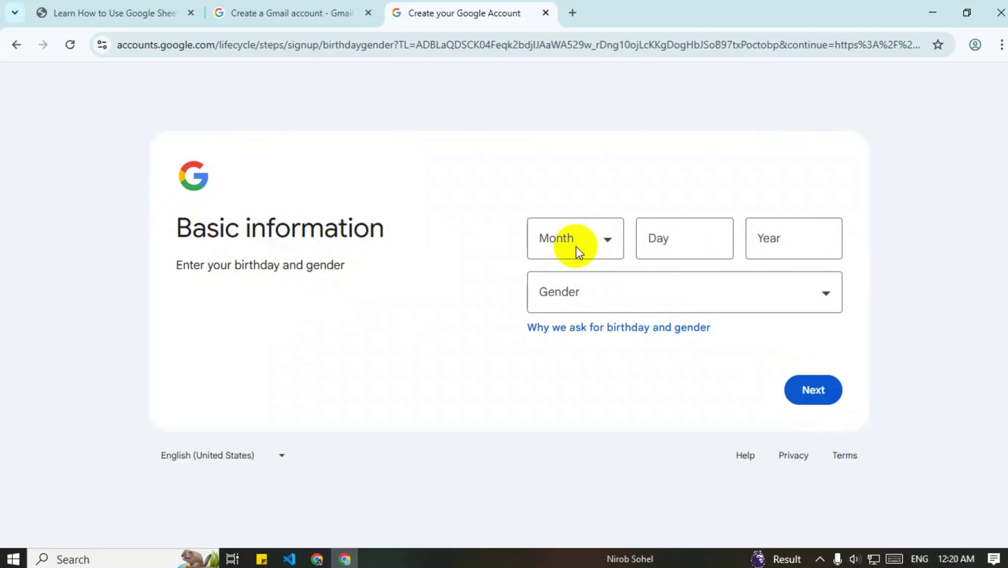
click(565, 239)
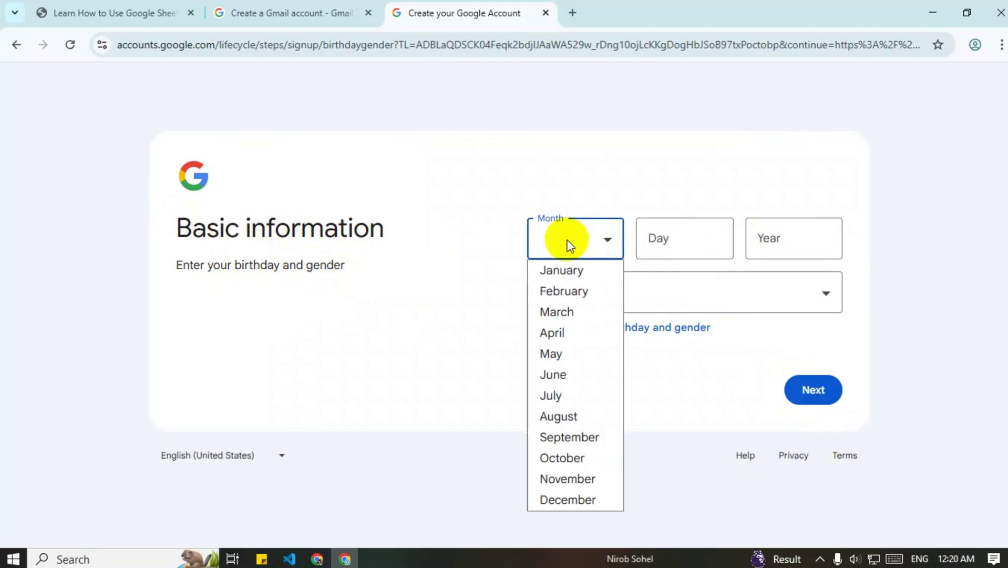
click(561, 271)
click(682, 239)
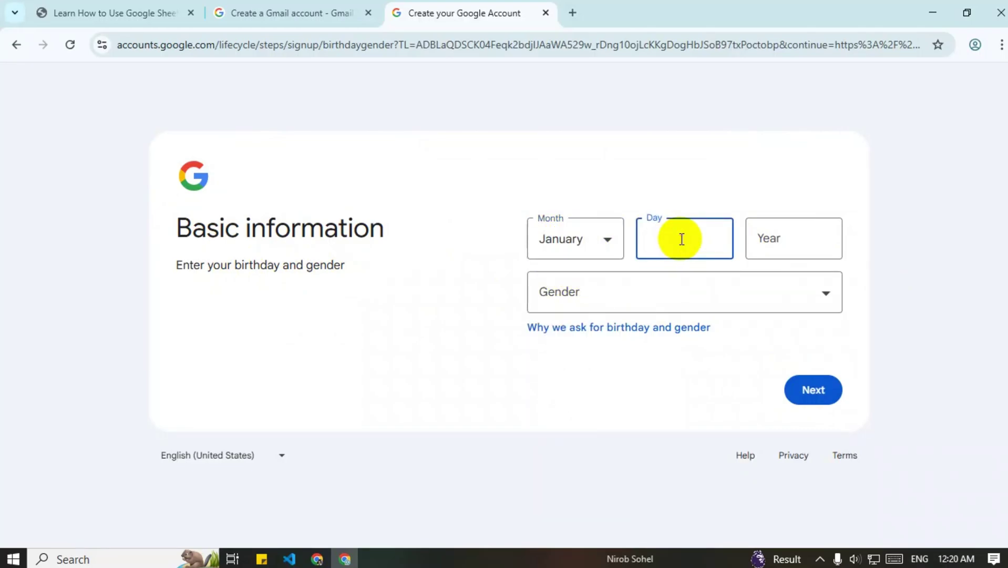
text(25)
click(795, 247)
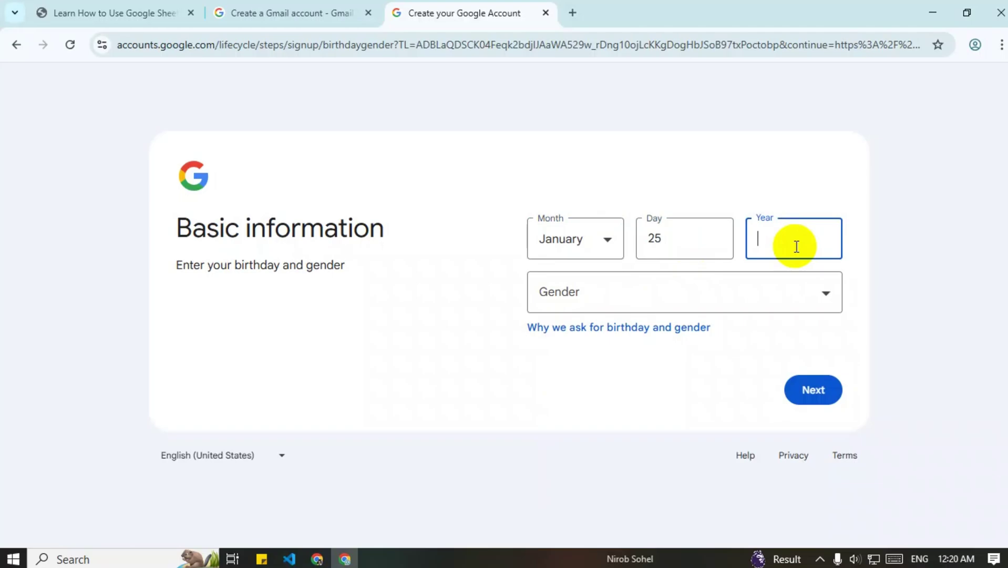
text(1998)
click(564, 292)
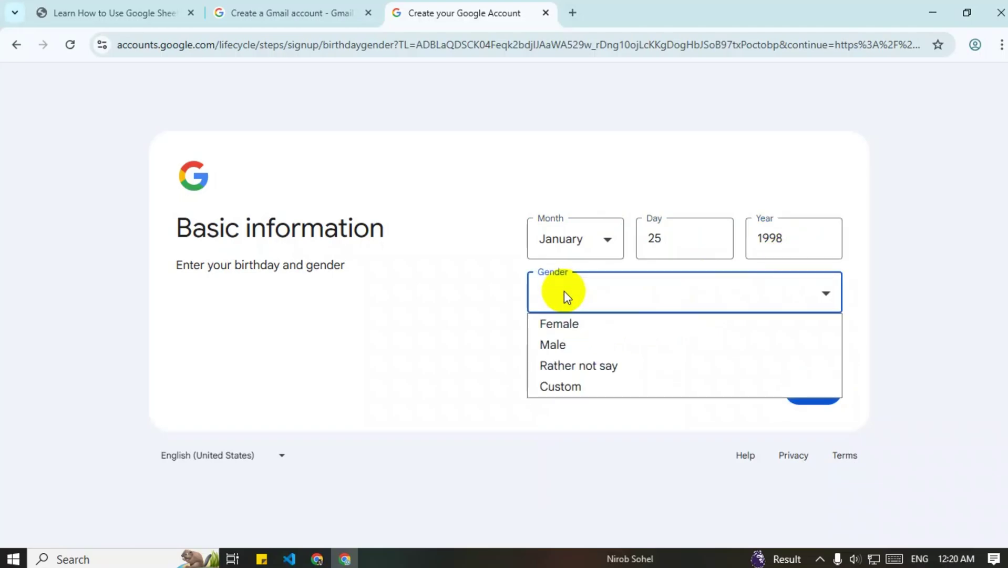
click(555, 347)
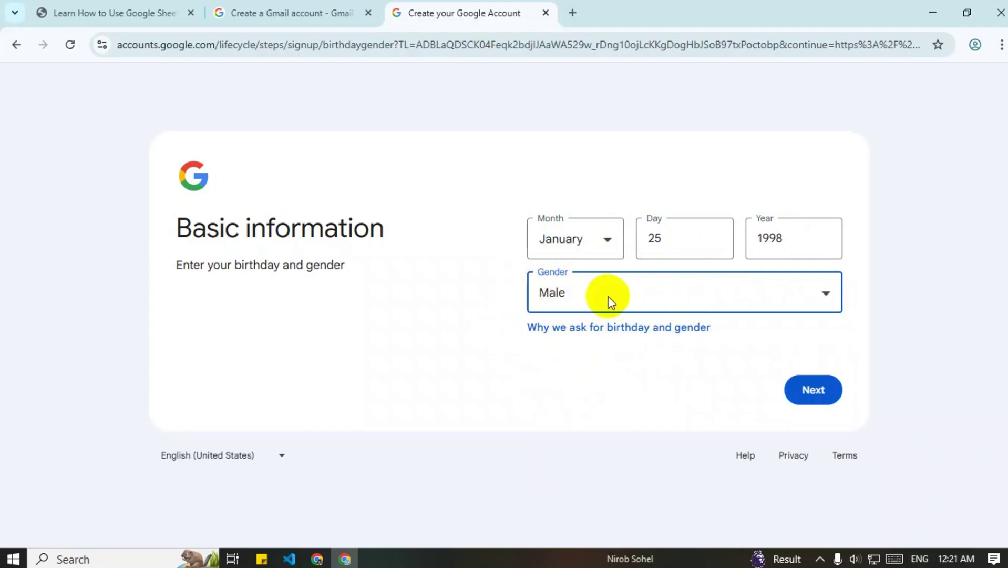
click(813, 391)
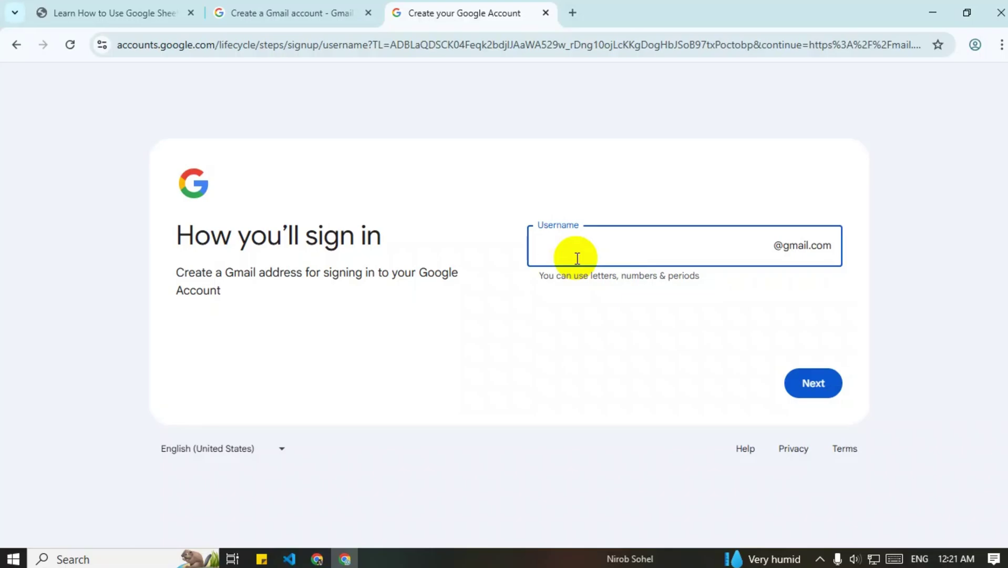
Step: Enter the chosen Gmail username and continue to the password step
click(635, 245)
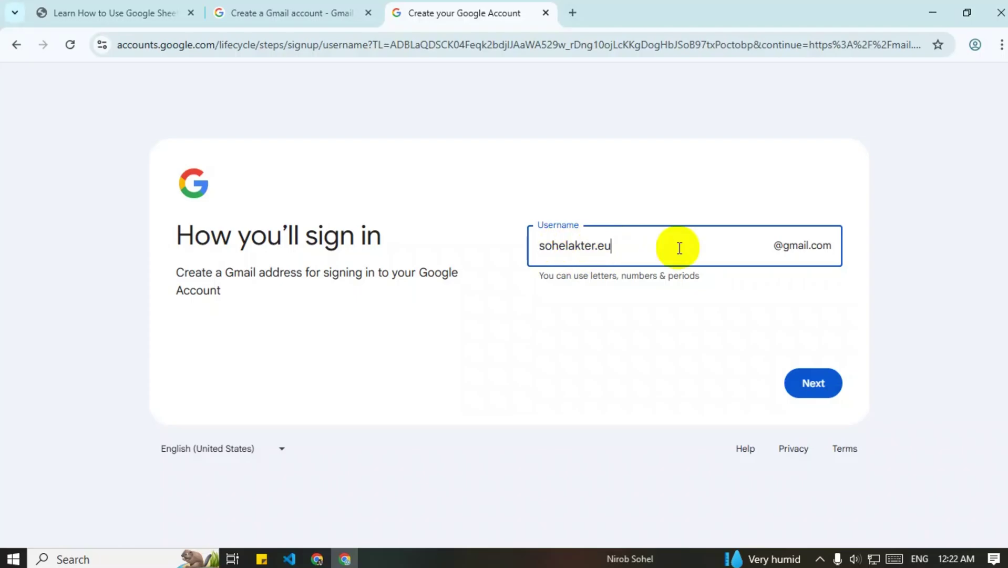
click(808, 388)
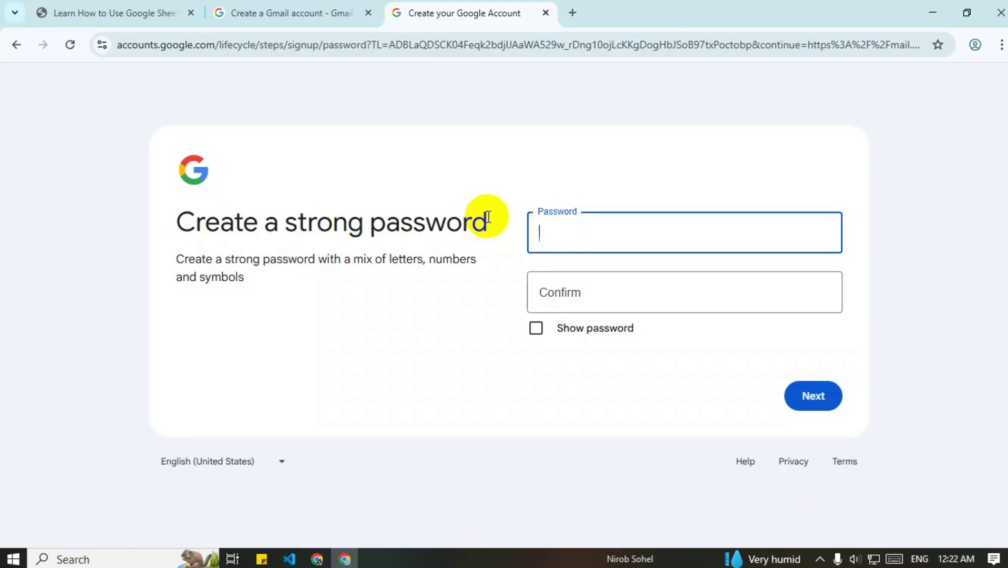
Step: Open a new blank Chrome tab
click(570, 15)
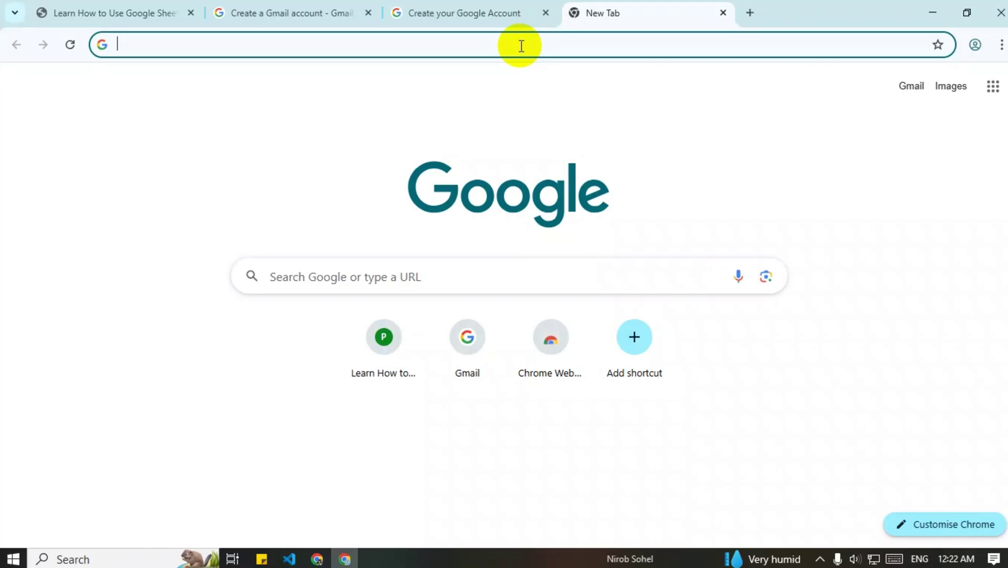
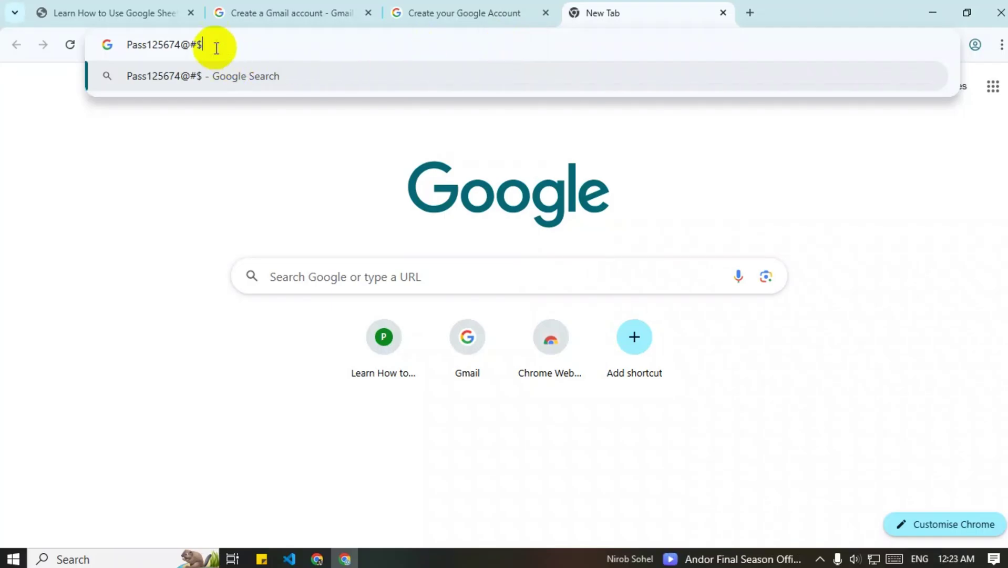
Step: Draft the new account password in the New Tab's address bar, select it, and return to sign-up
drag(201, 45, 125, 45)
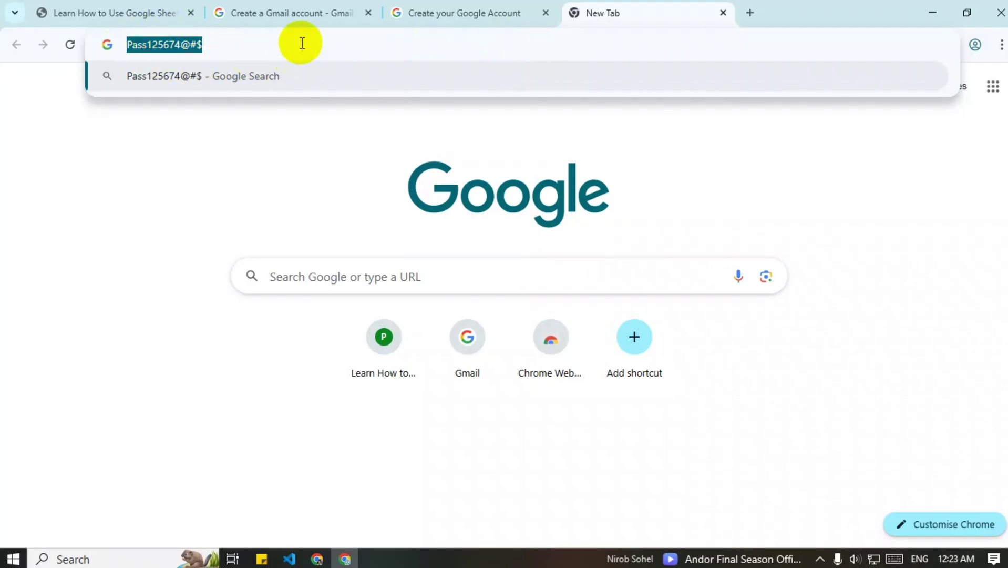
click(289, 13)
Step: Paste the prepared password into Password and Confirm, show it to check, and continue
click(394, 6)
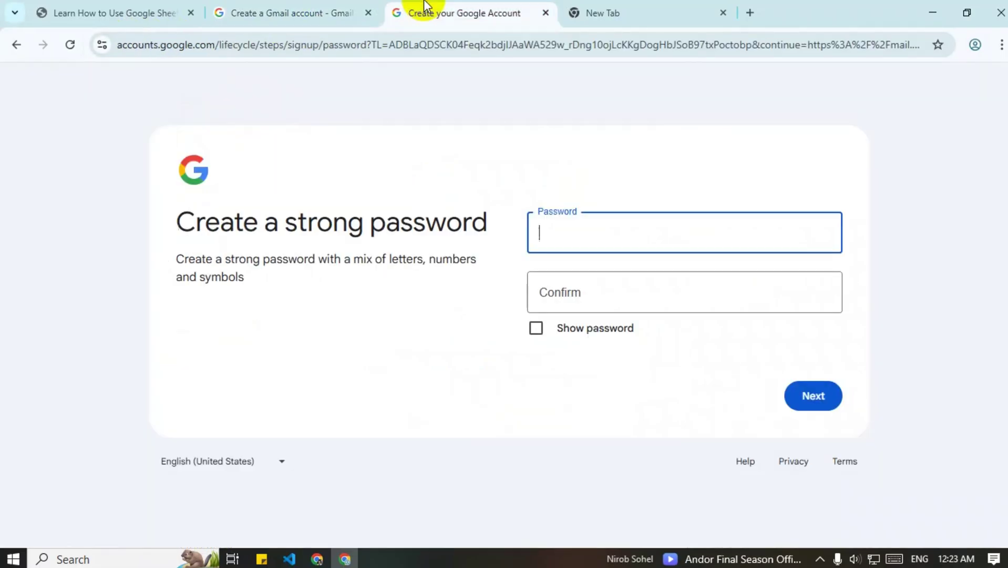
drag(265, 224, 495, 220)
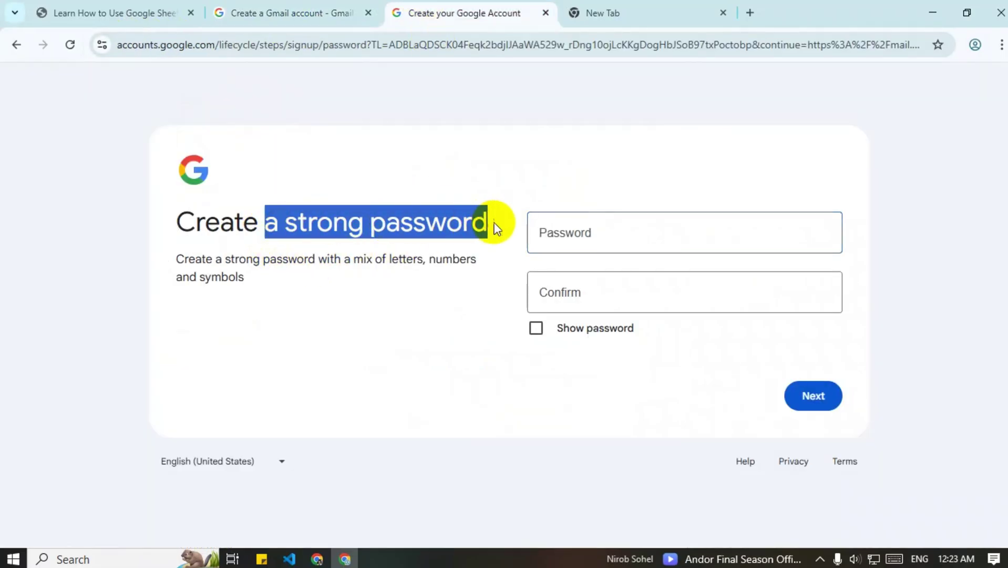
click(578, 232)
key(ctrl+v)
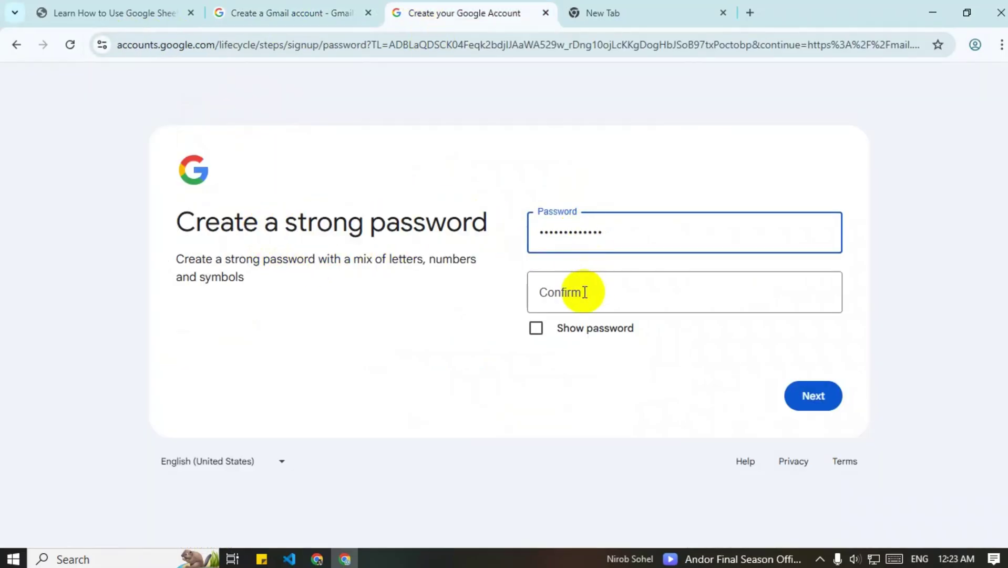
click(584, 292)
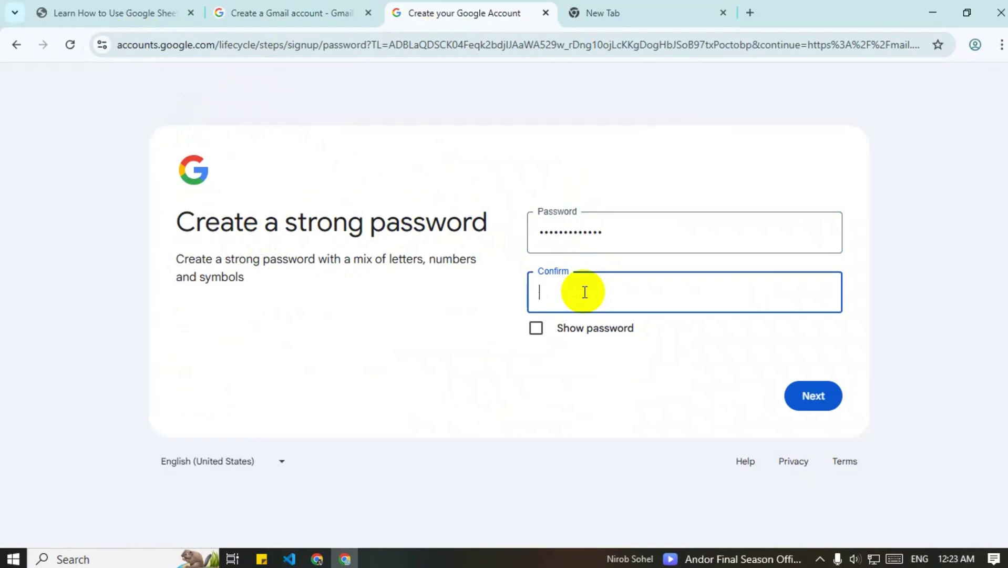
click(623, 235)
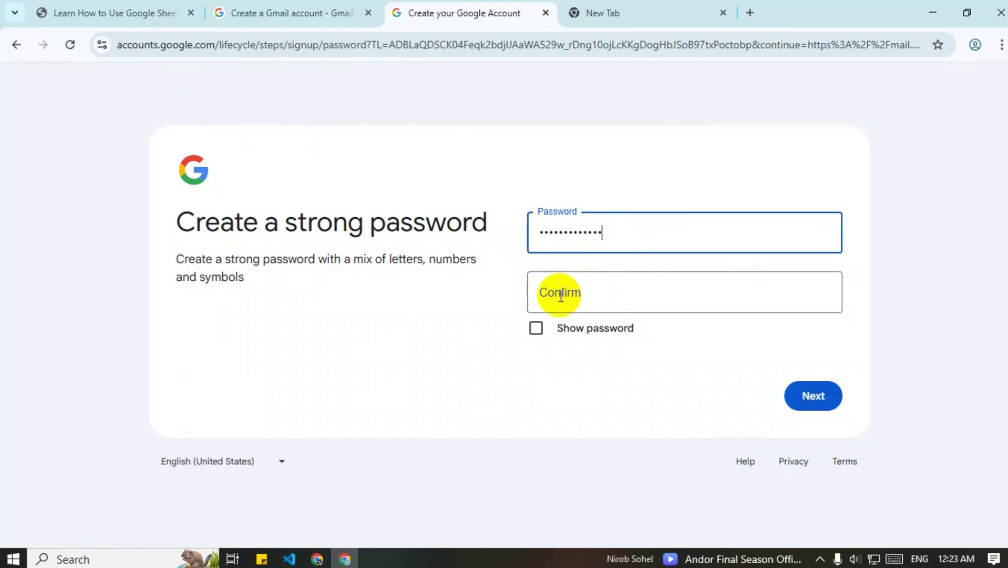
click(561, 295)
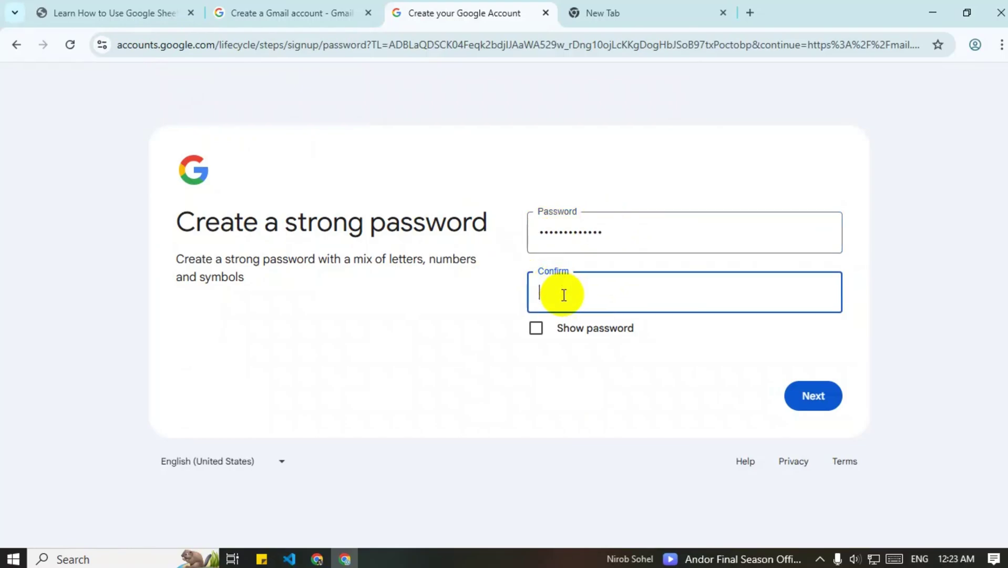
key(ctrl+v)
click(536, 329)
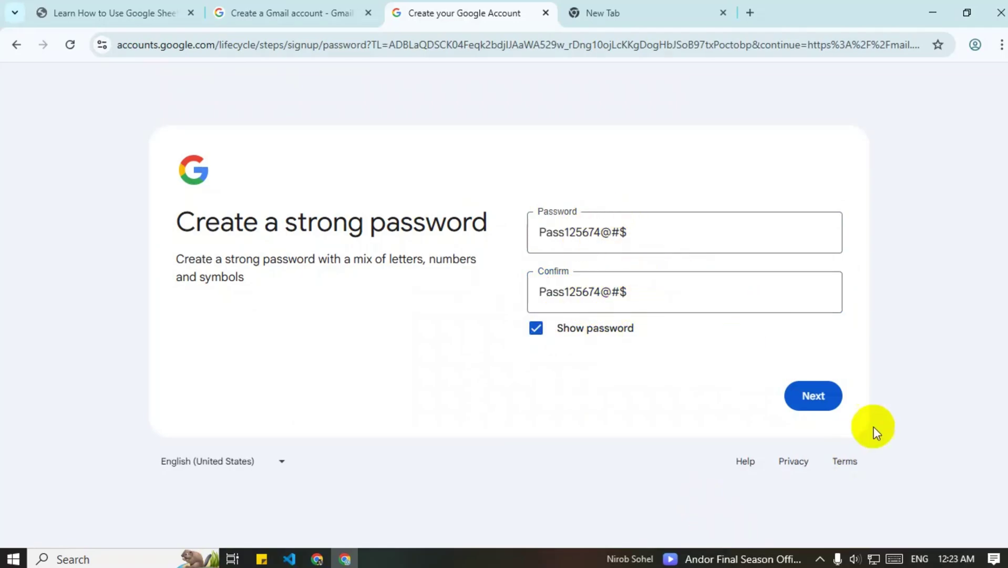
click(817, 397)
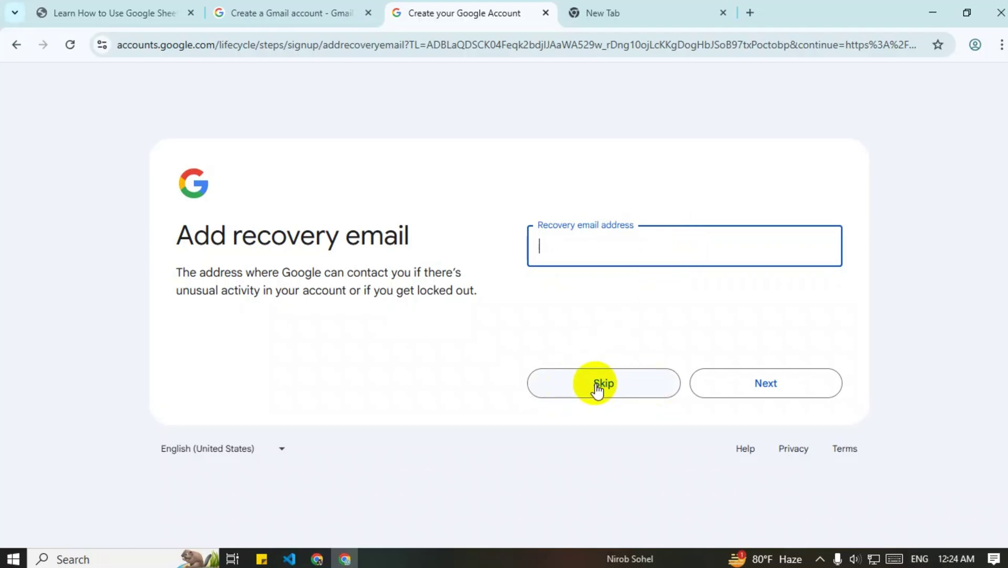
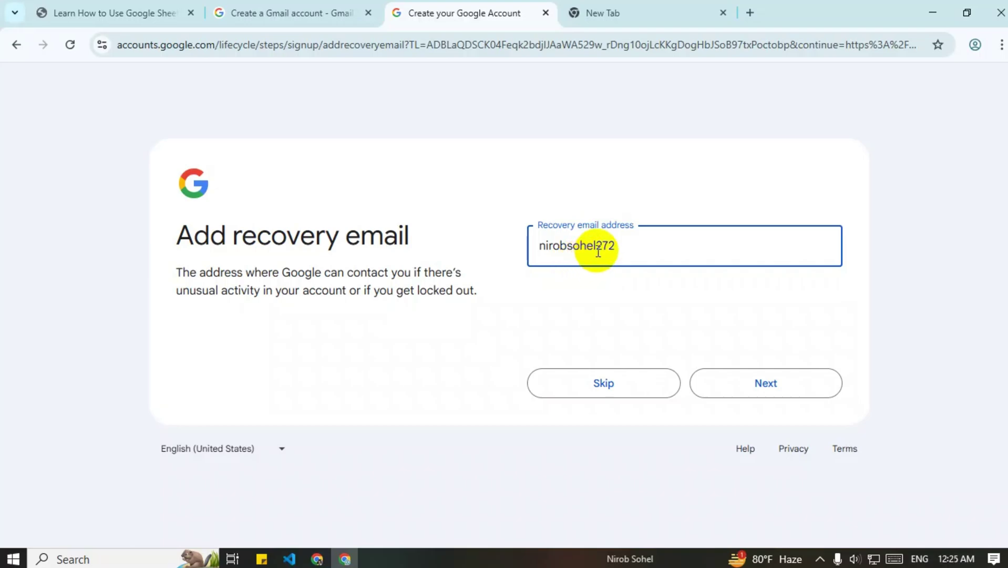
drag(596, 247, 622, 247)
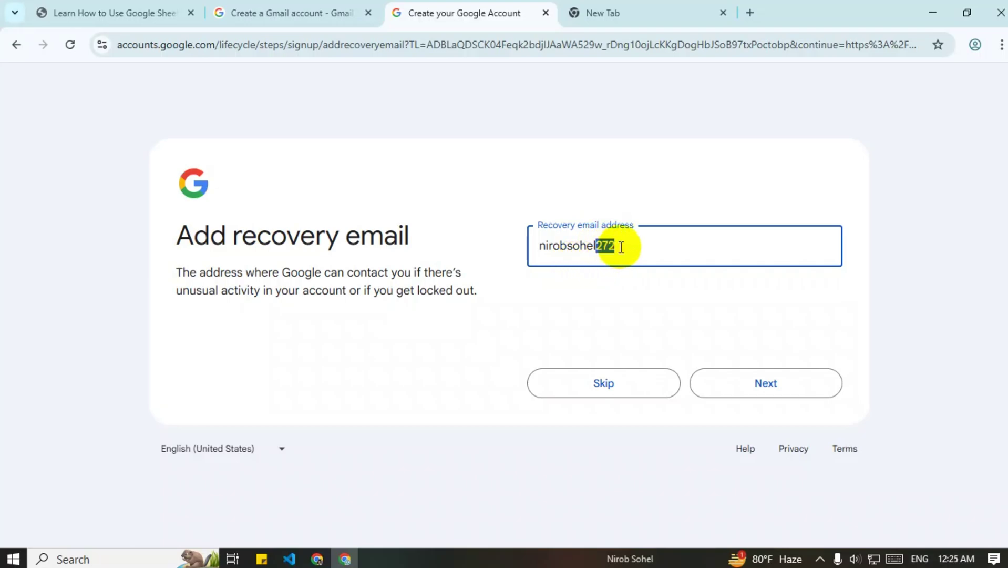
click(622, 246)
text(@gmail.com)
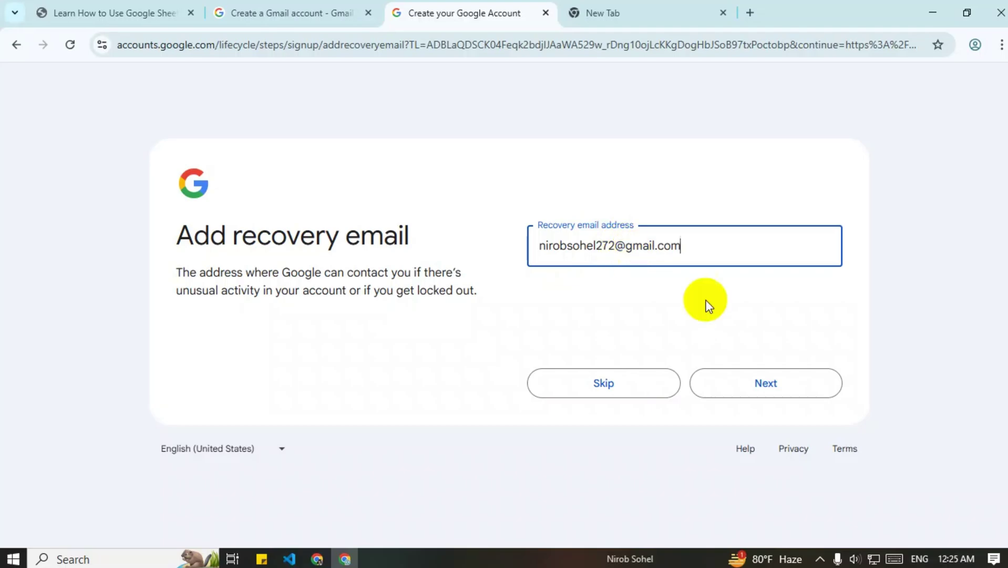
click(760, 386)
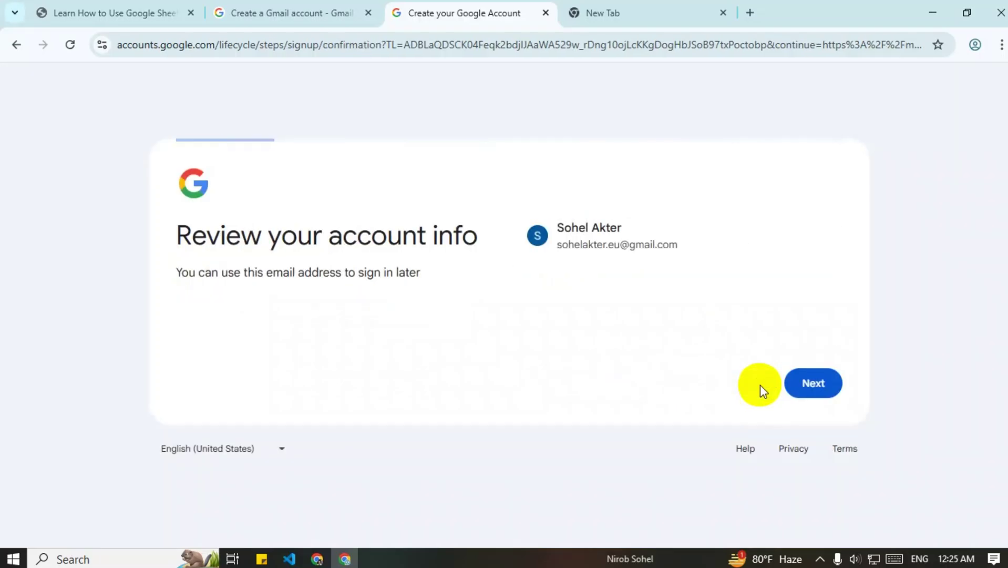
Step: Confirm the new account's email address and agree to Google's Privacy and Terms
drag(556, 247, 681, 248)
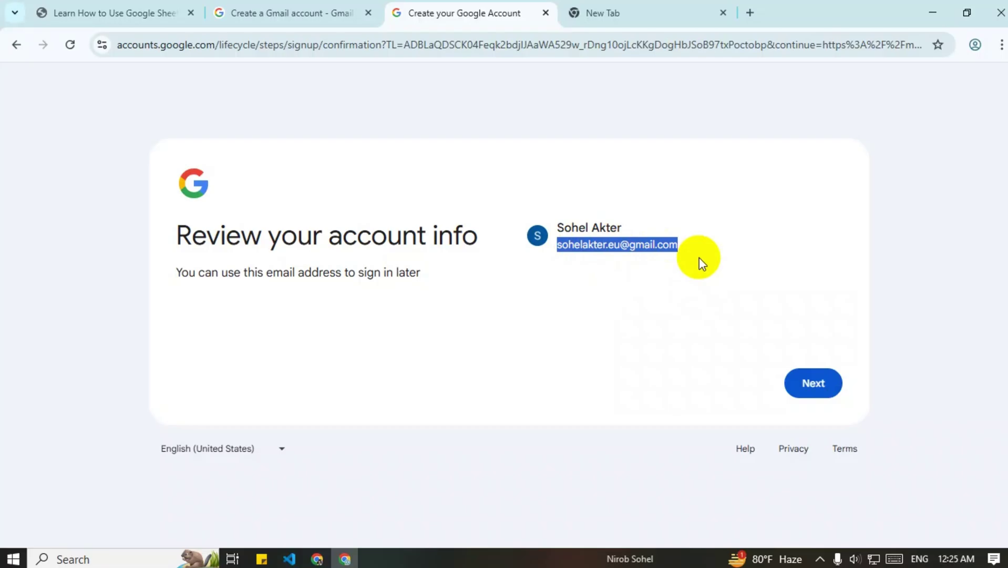
click(820, 386)
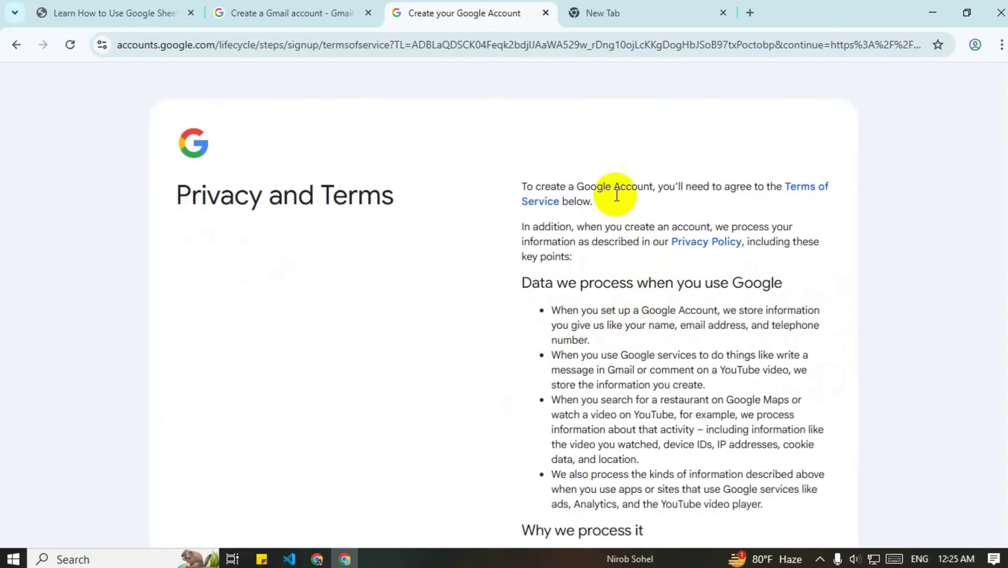
scroll(631, 316, down, 14)
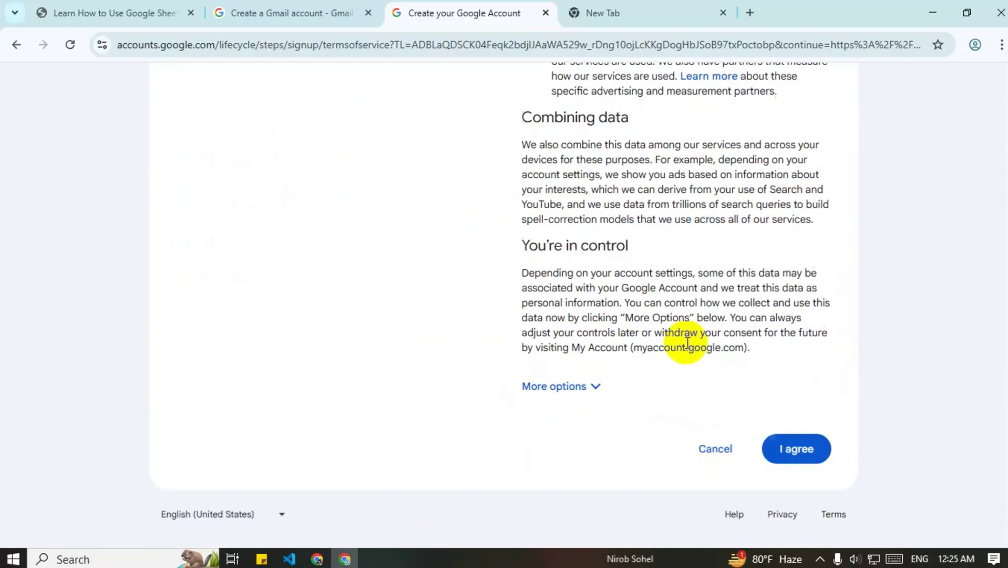
scroll(687, 342, down, 1)
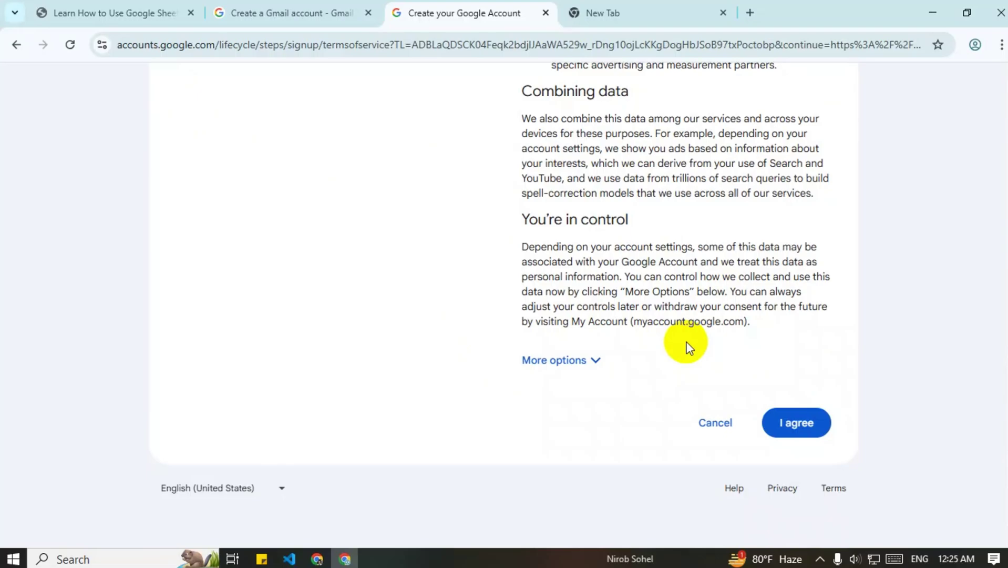
click(800, 424)
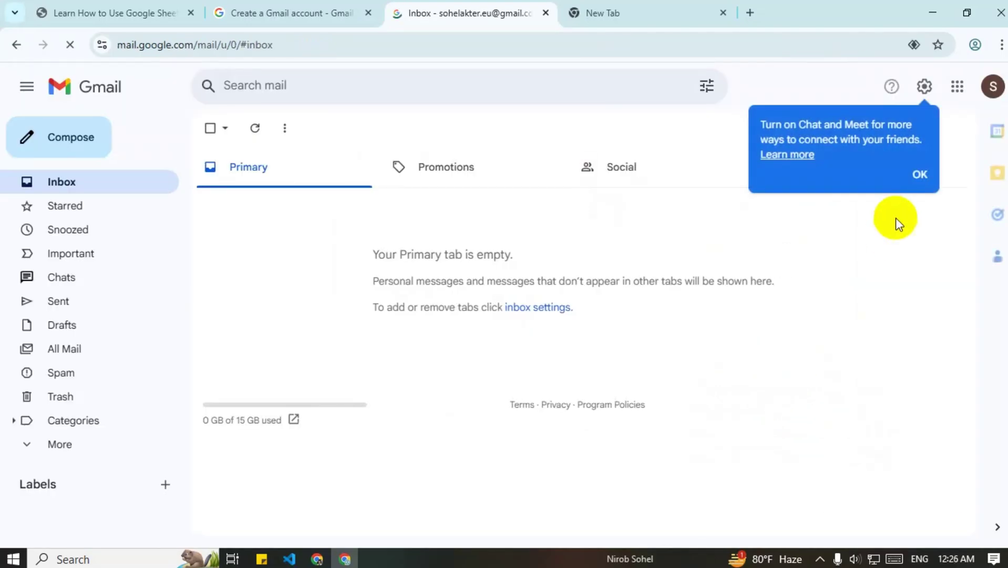
Step: Dismiss the Chat and Meet notice and open the Google apps launcher
click(919, 174)
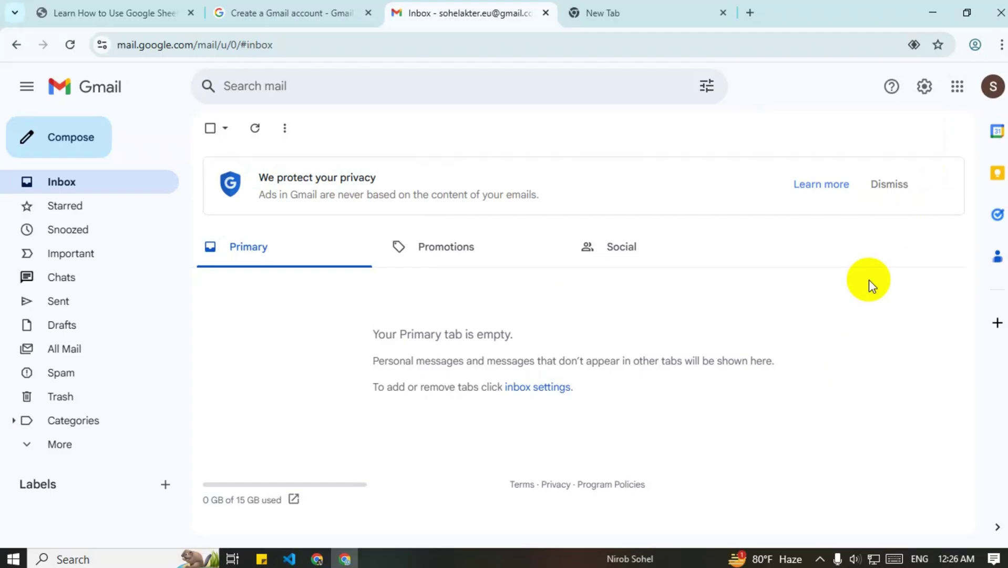
click(958, 90)
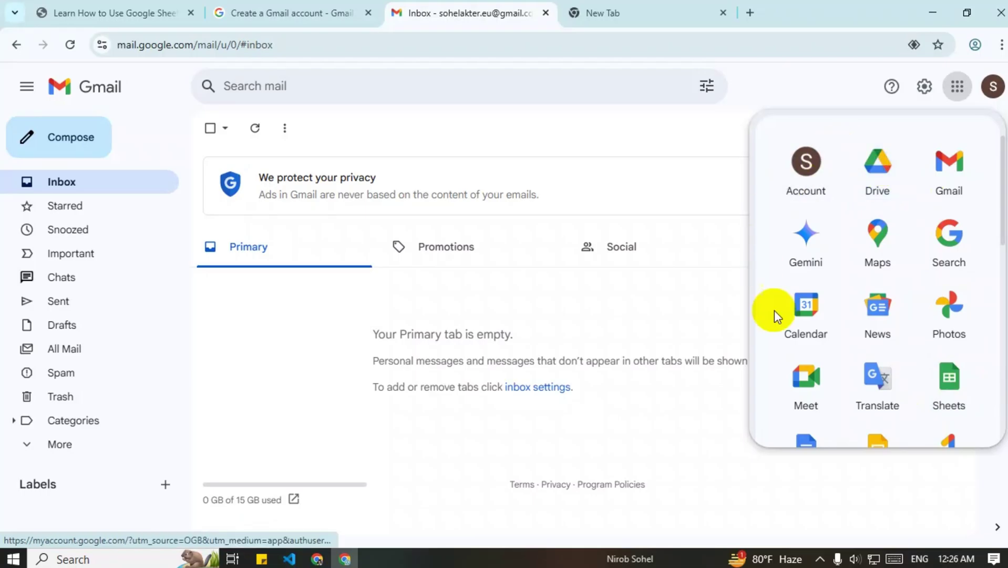
Step: Scroll through the Google apps list, then switch to the New Tab page
scroll(810, 232, down, 10)
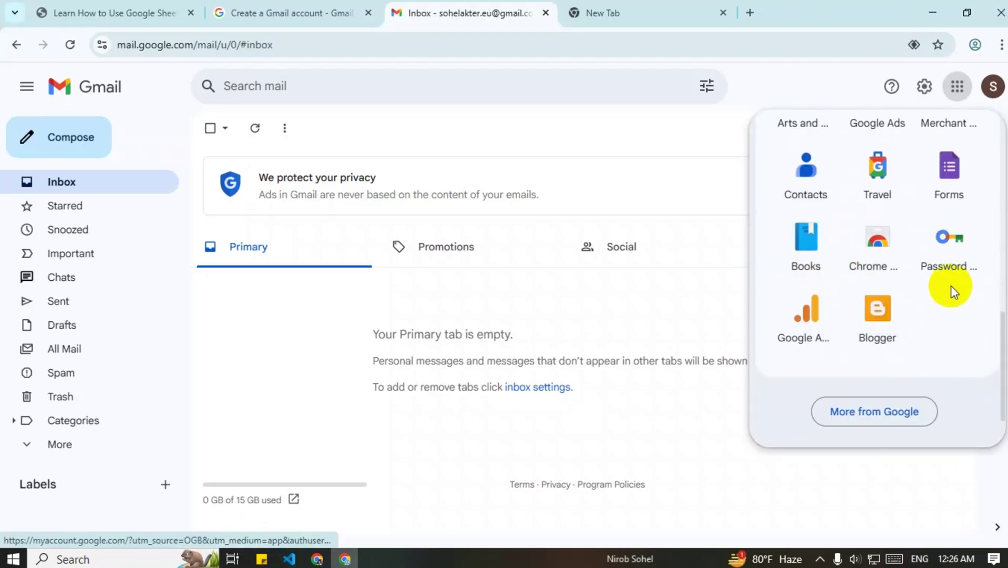
scroll(878, 334, up, 10)
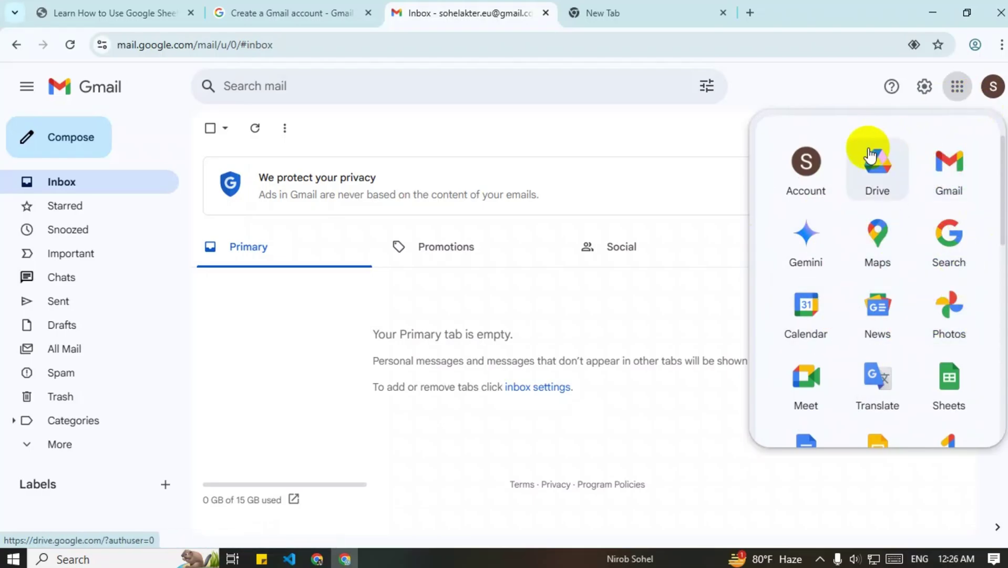
scroll(889, 304, down, 8)
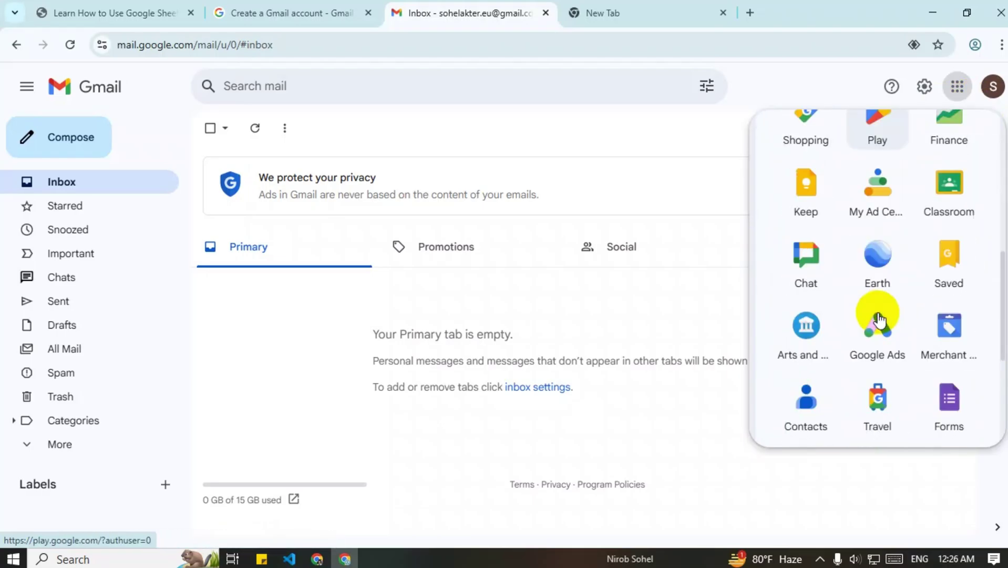
scroll(875, 347, up, 7)
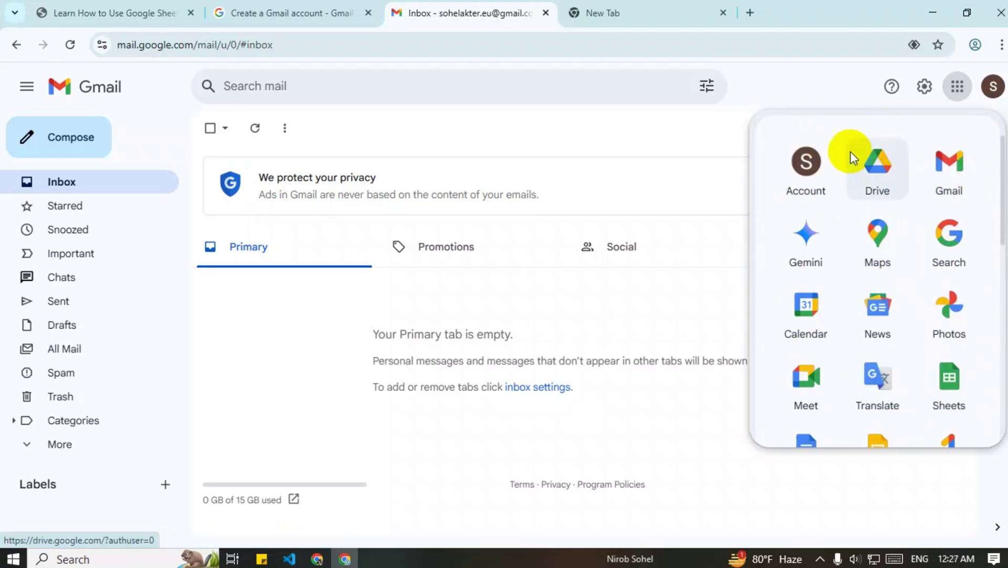
scroll(820, 277, down, 4)
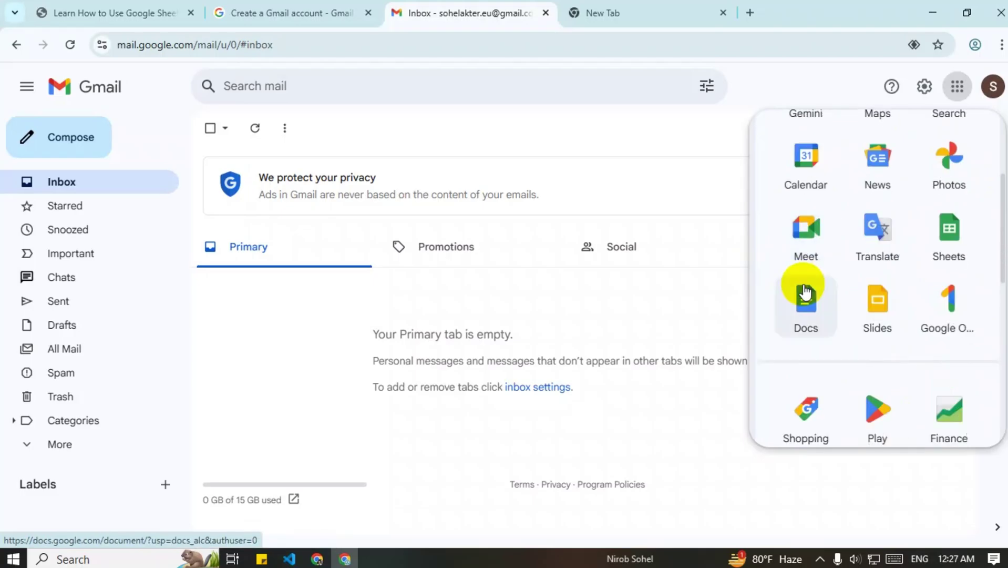
scroll(833, 302, down, 6)
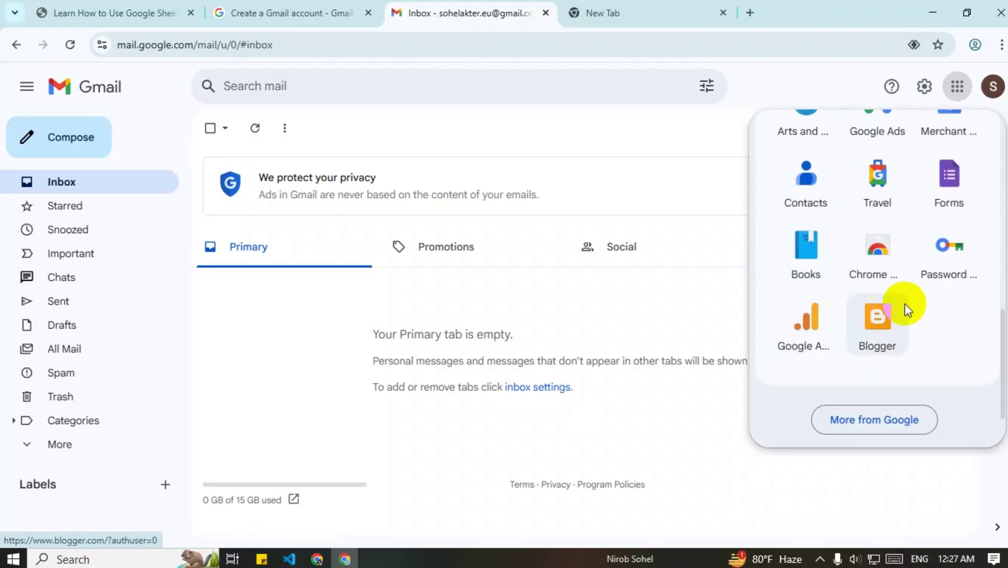
scroll(905, 326, up, 8)
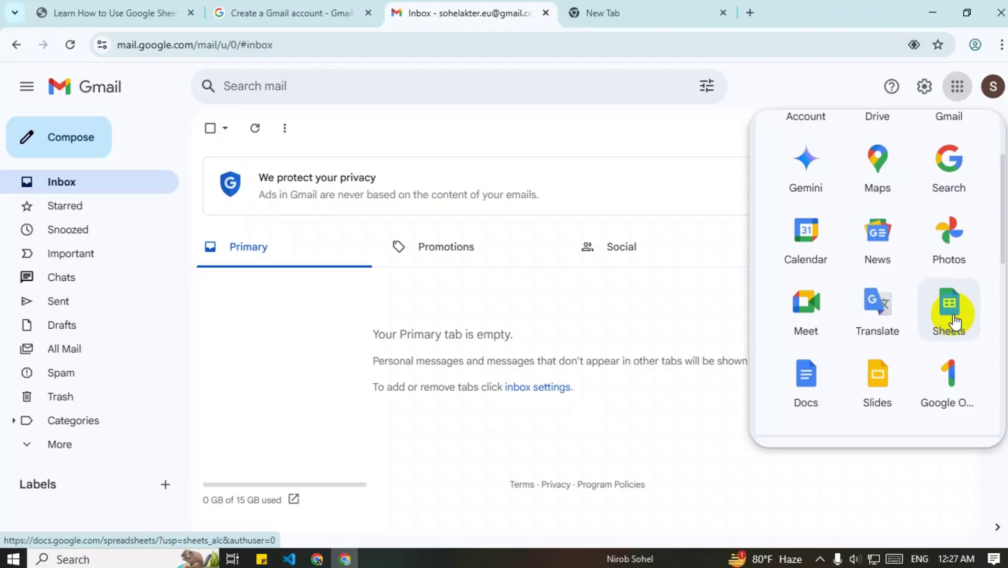
click(610, 12)
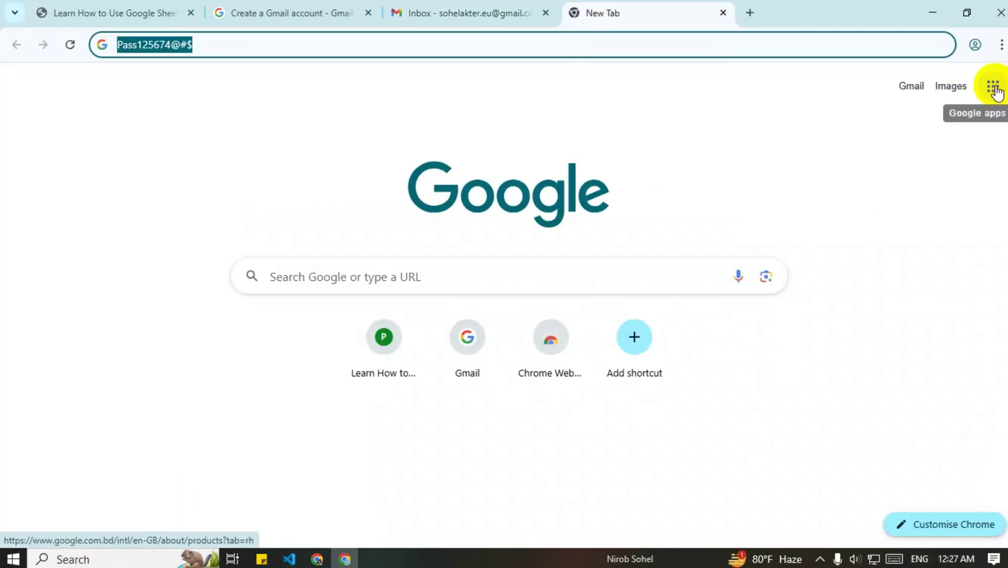
Step: Launch Google Sheets in a new tab and close the spare New Tab and Gmail signup tabs
click(751, 13)
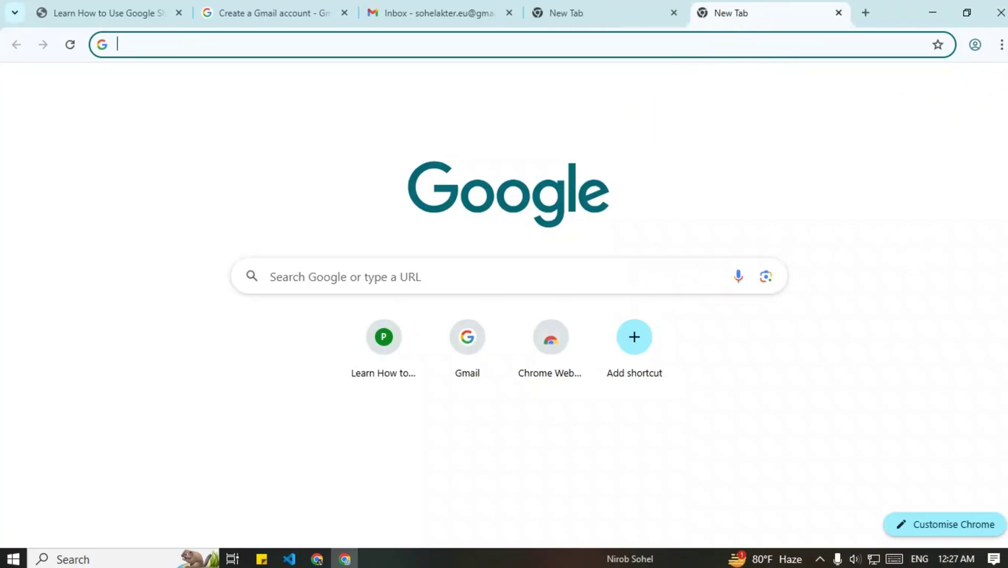
click(965, 94)
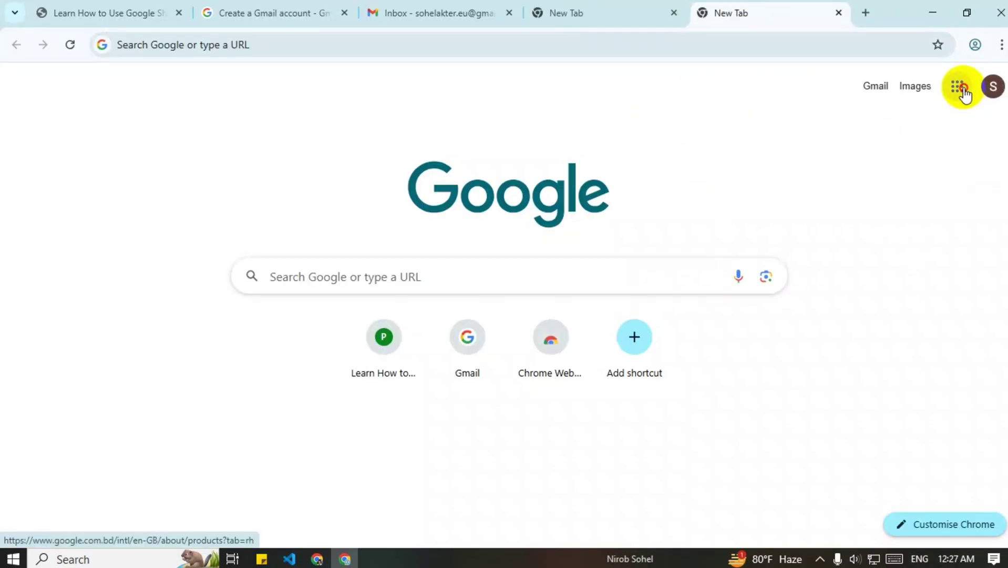
click(951, 392)
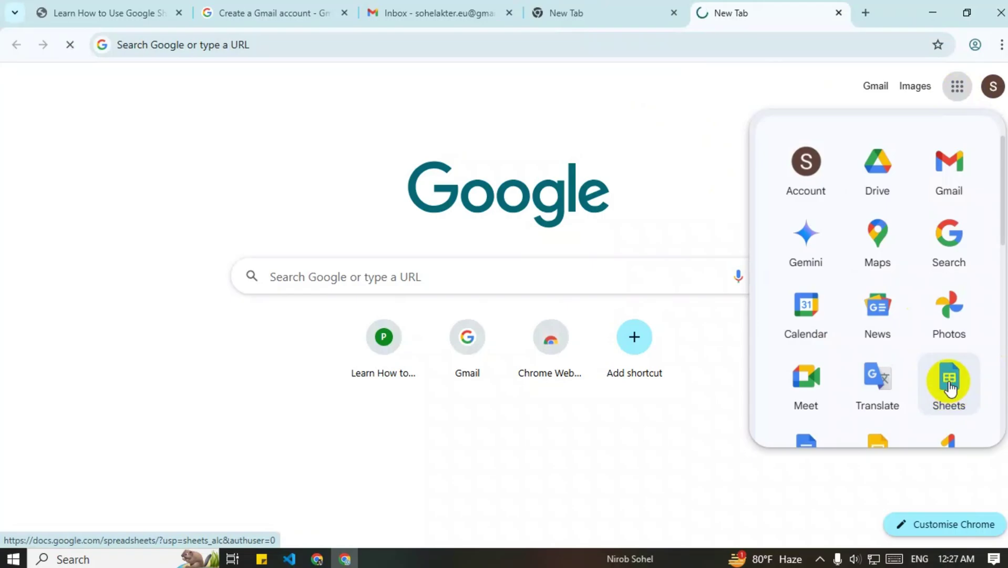
click(673, 12)
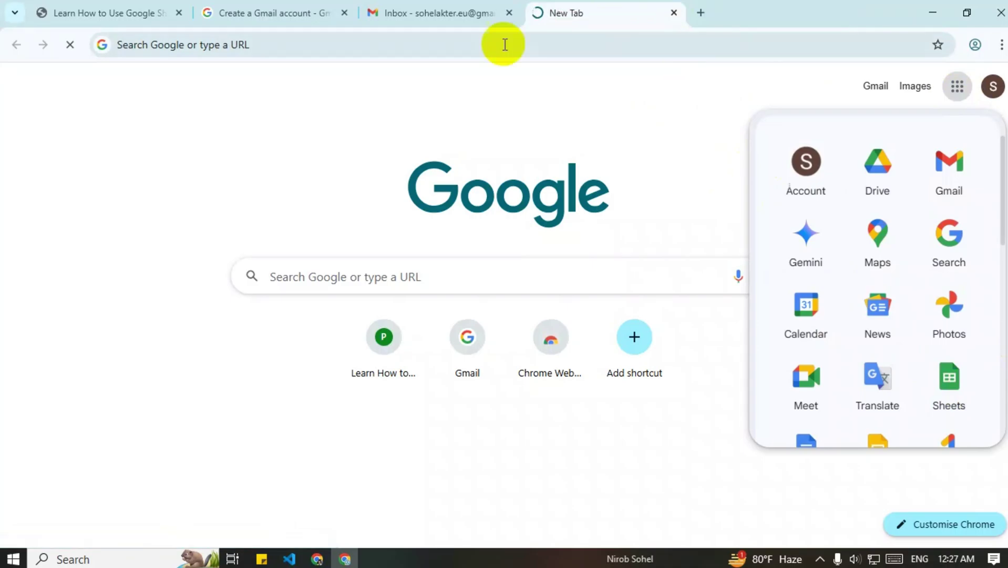
click(345, 12)
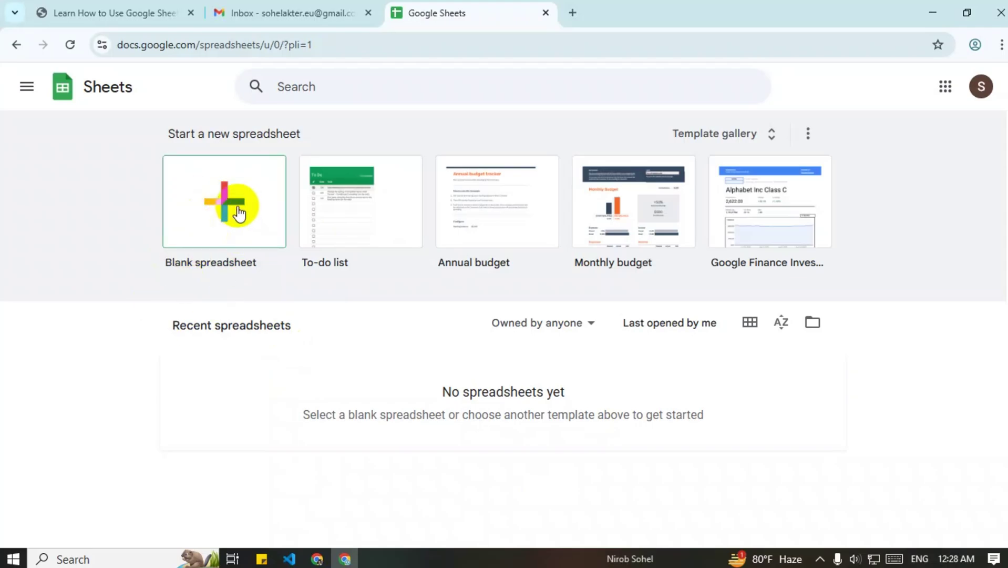
Step: Create a blank spreadsheet, dismiss the Dropdown Chips tip and Tables panel, then select its title
click(190, 216)
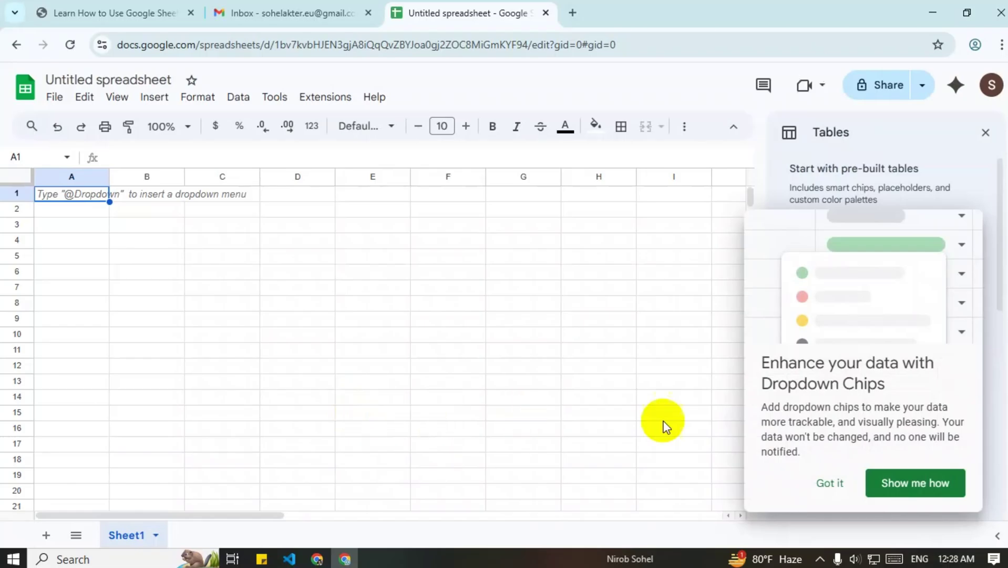
click(831, 483)
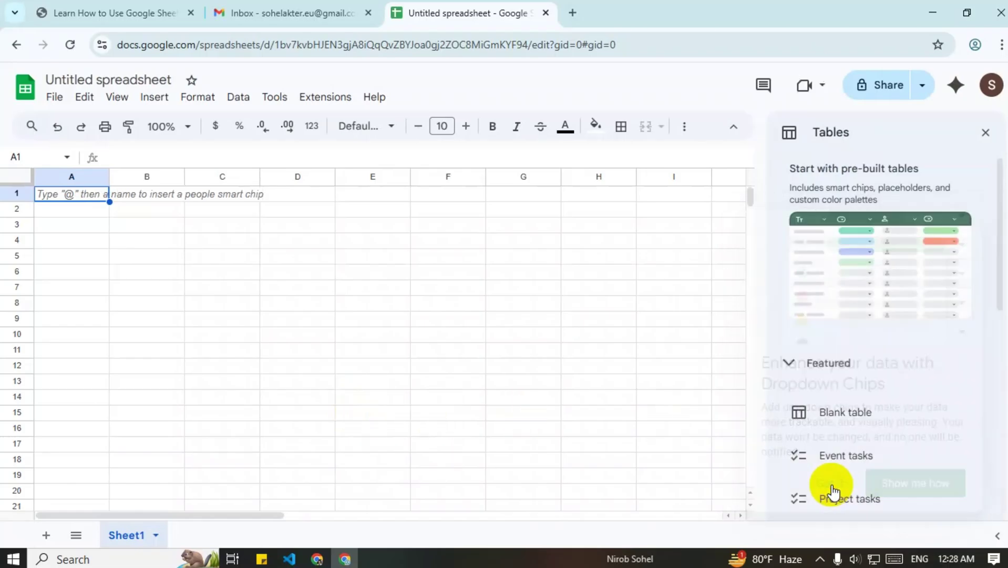
click(984, 135)
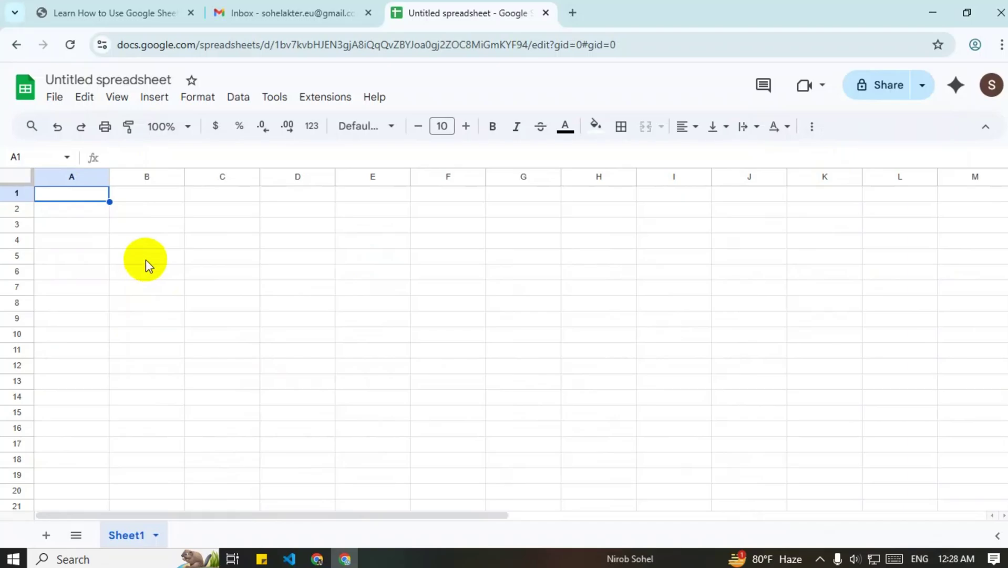
click(139, 79)
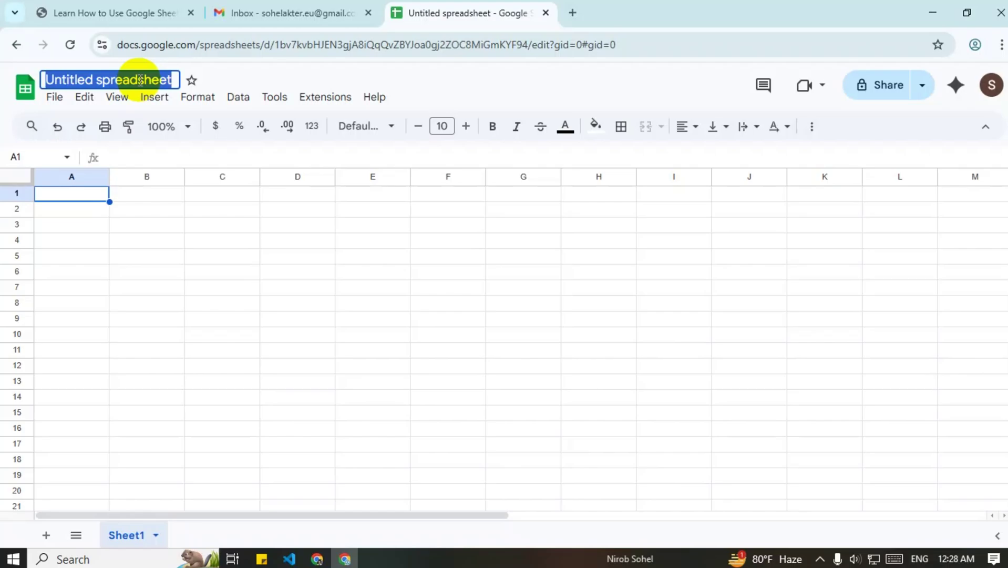
Step: Title the blank spreadsheet 'Google Sheet Learning' and return to the grid
text(G)
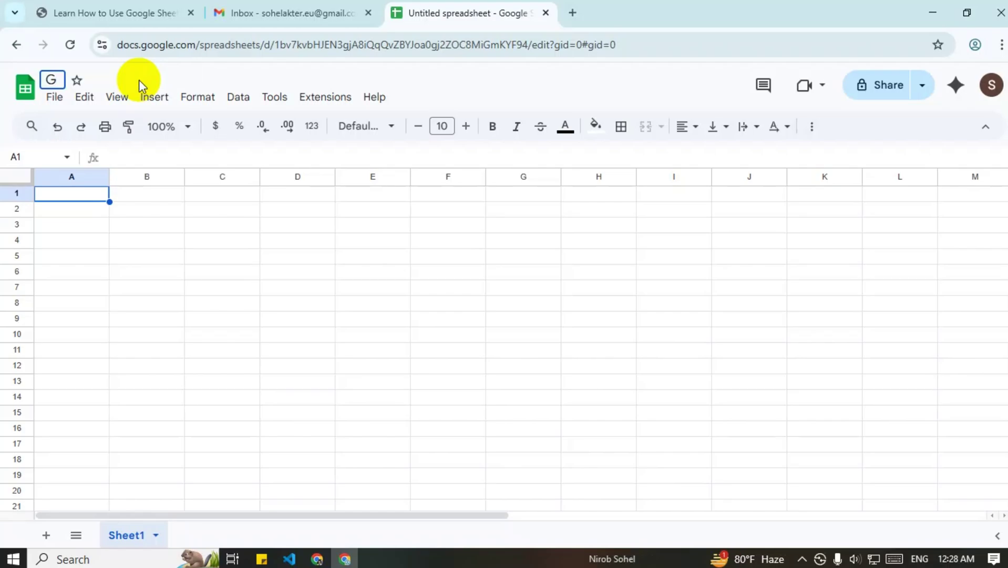
text(oogle )
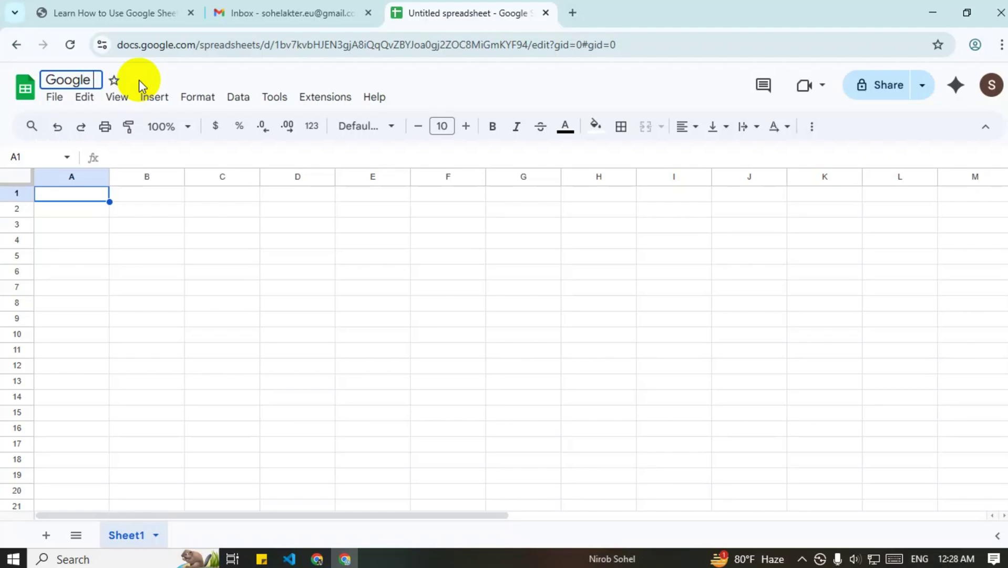
text(She)
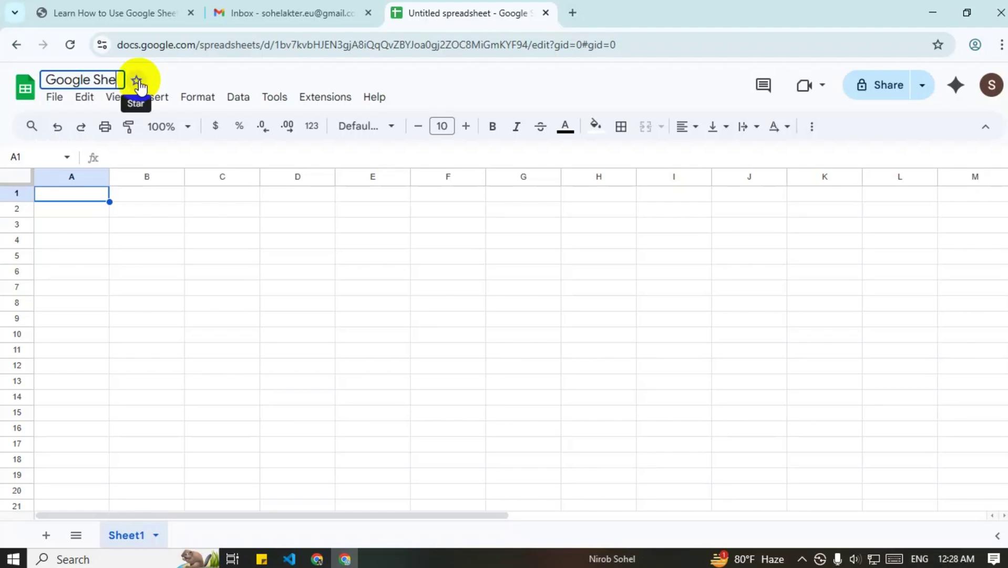
text(et Lea)
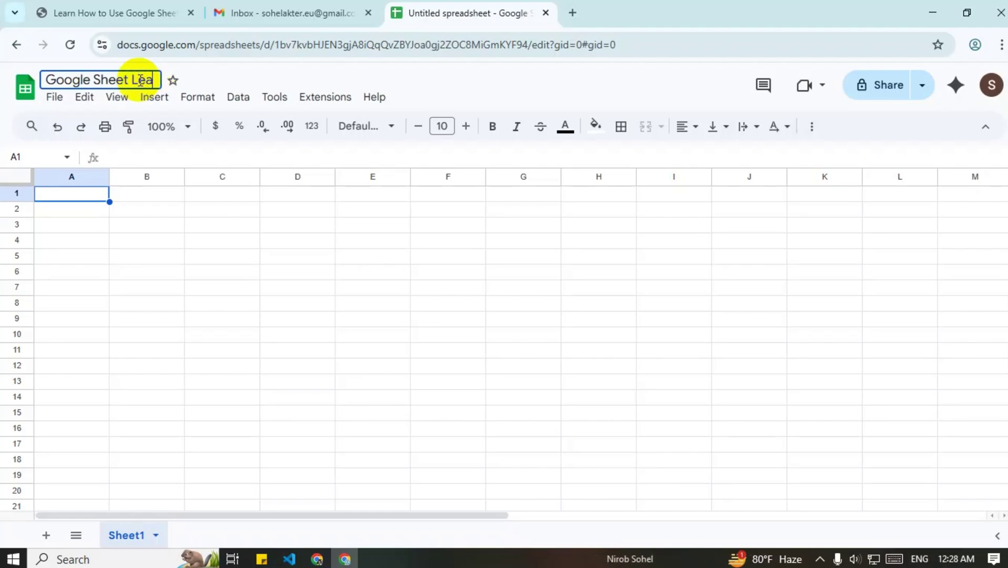
text(rning)
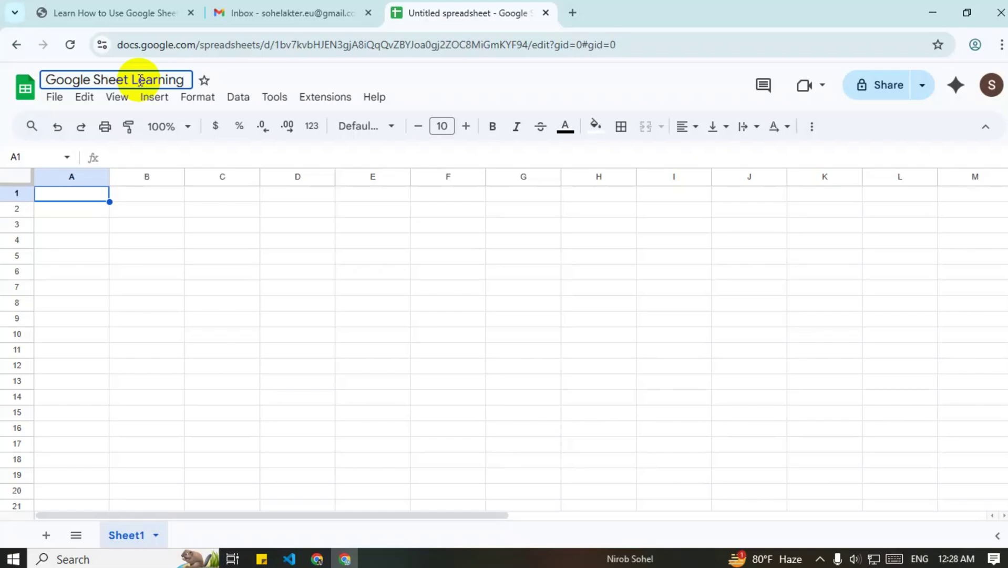
key(Return)
click(222, 366)
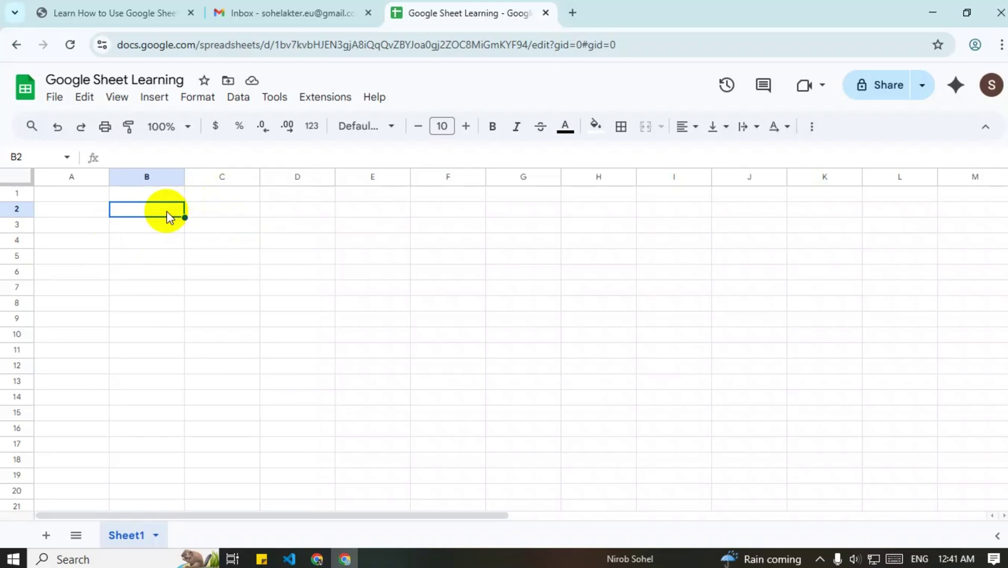
click(75, 195)
drag(168, 237, 499, 315)
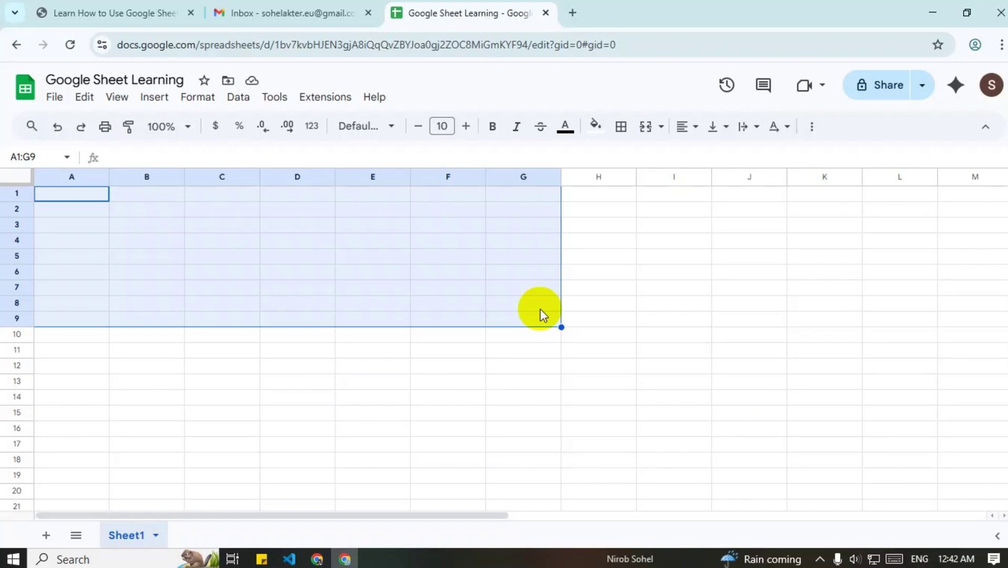
click(124, 207)
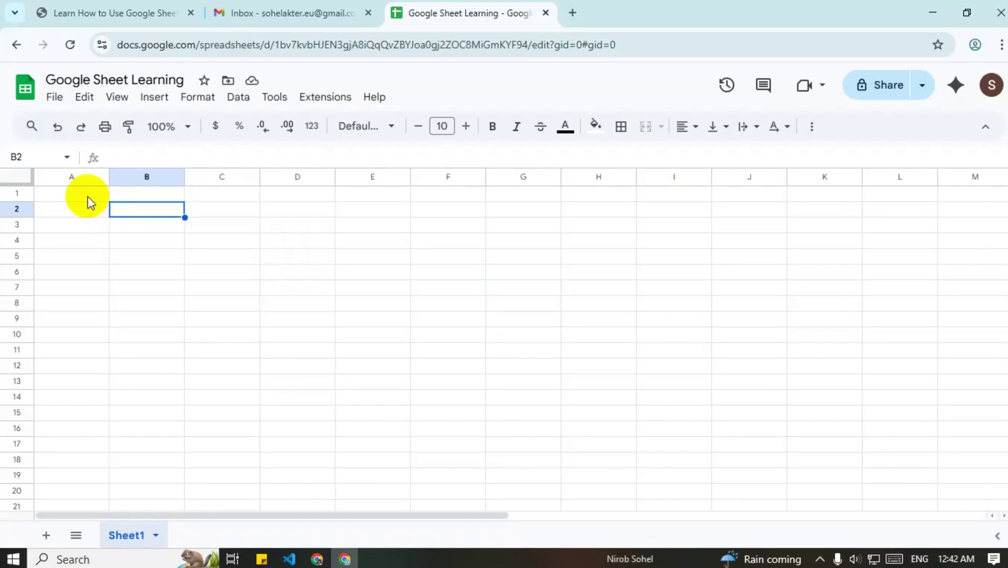
drag(84, 197, 466, 231)
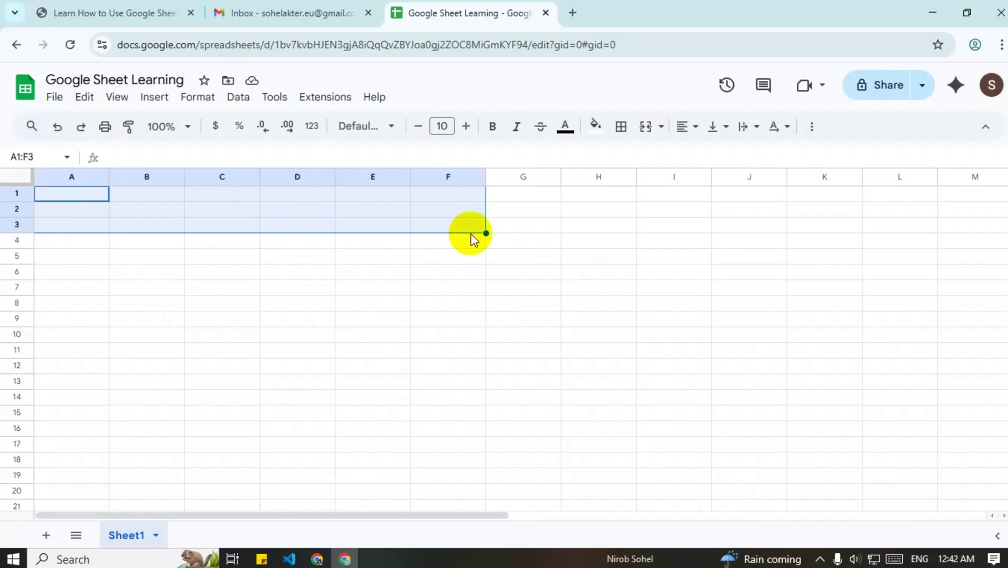
Step: Search Google for 'google' in a new browser tab
click(572, 12)
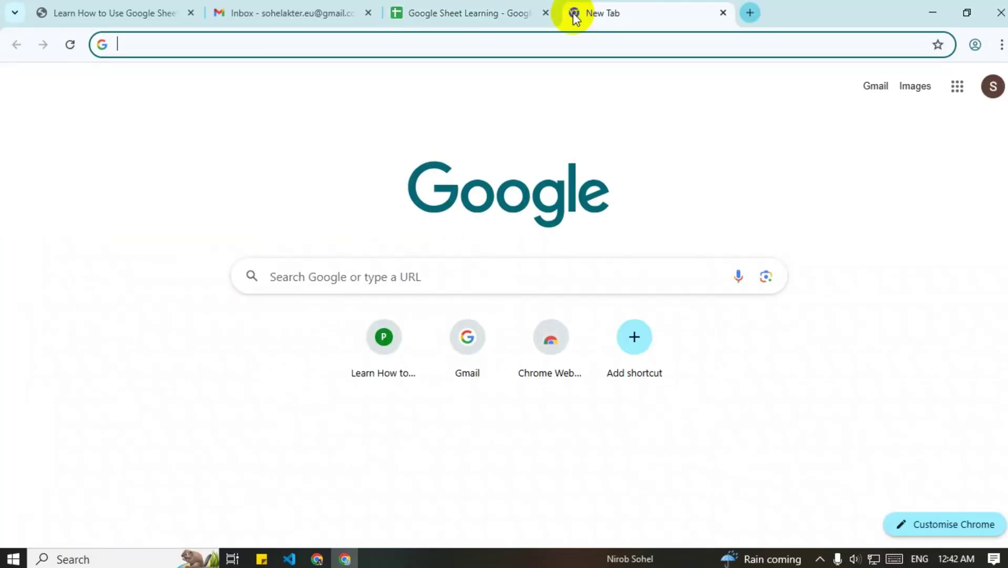
text(google)
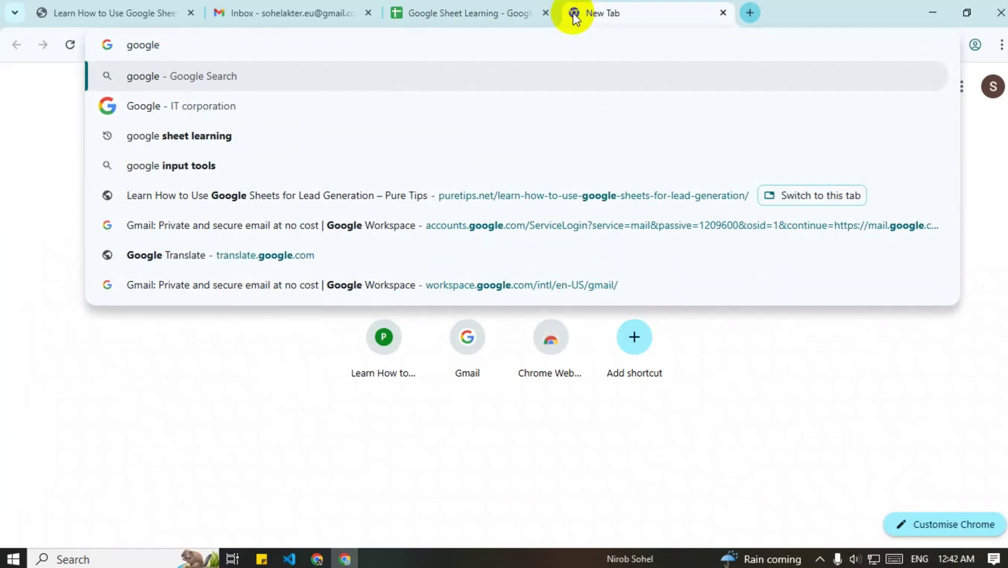
key(Return)
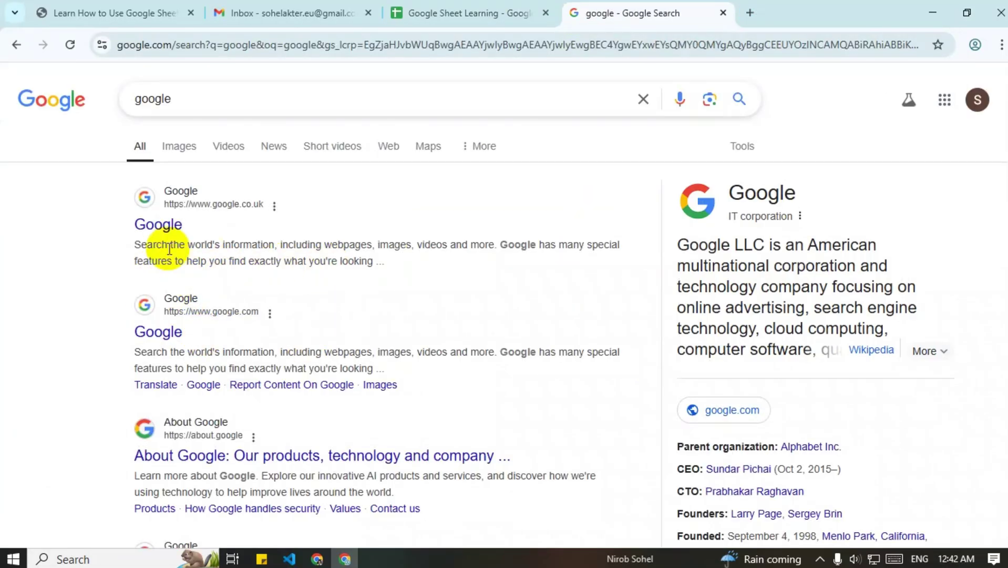
Step: Select 'videos and more' in the first result's snippet, then pick cell B1 in the spreadsheet
drag(138, 225, 214, 225)
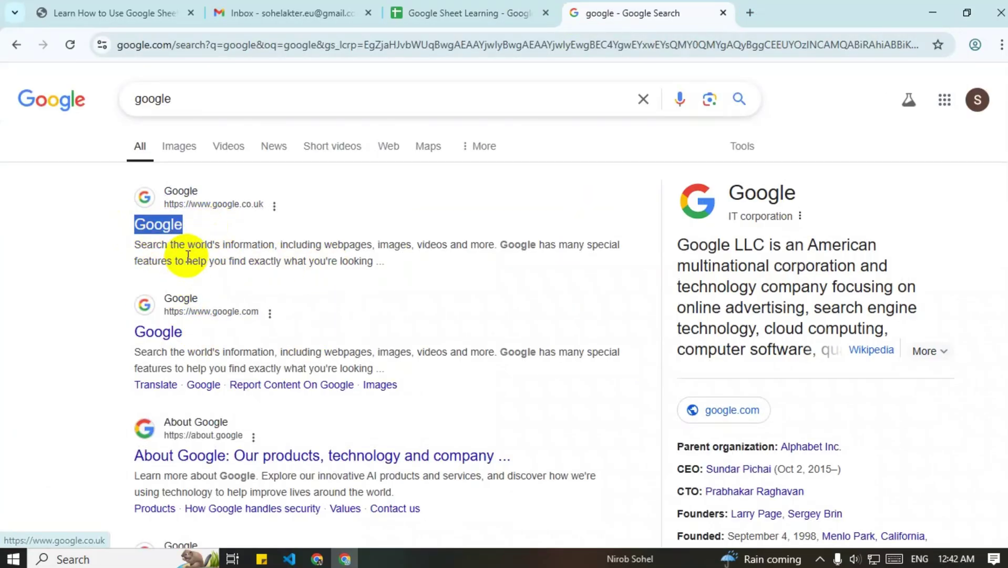
drag(190, 260, 409, 261)
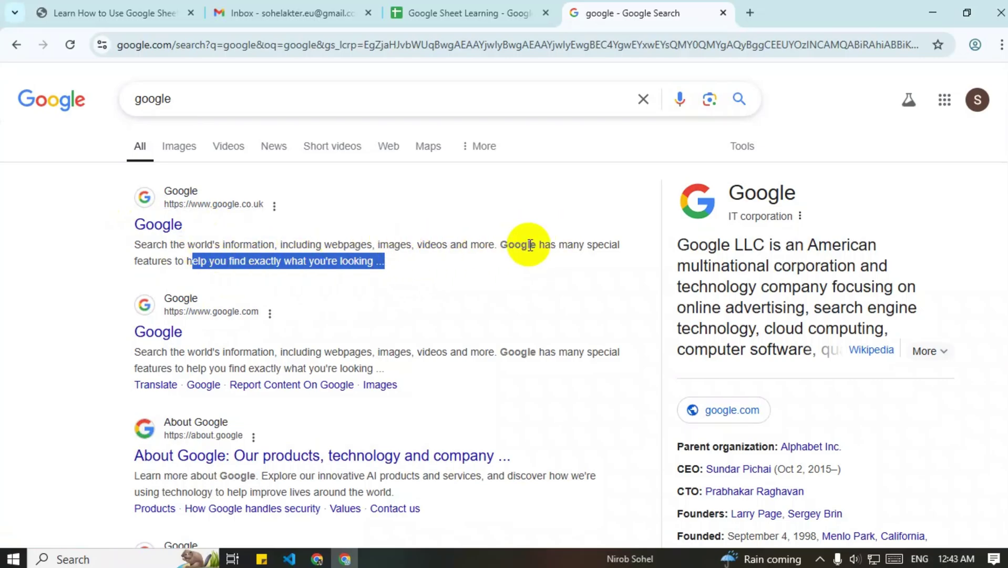
double_click(508, 246)
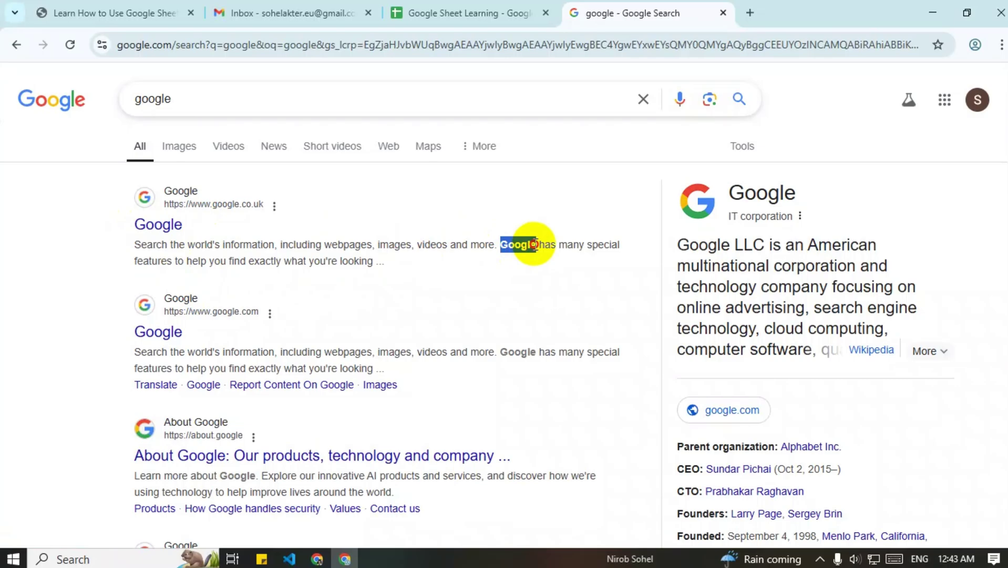
drag(131, 226, 207, 232)
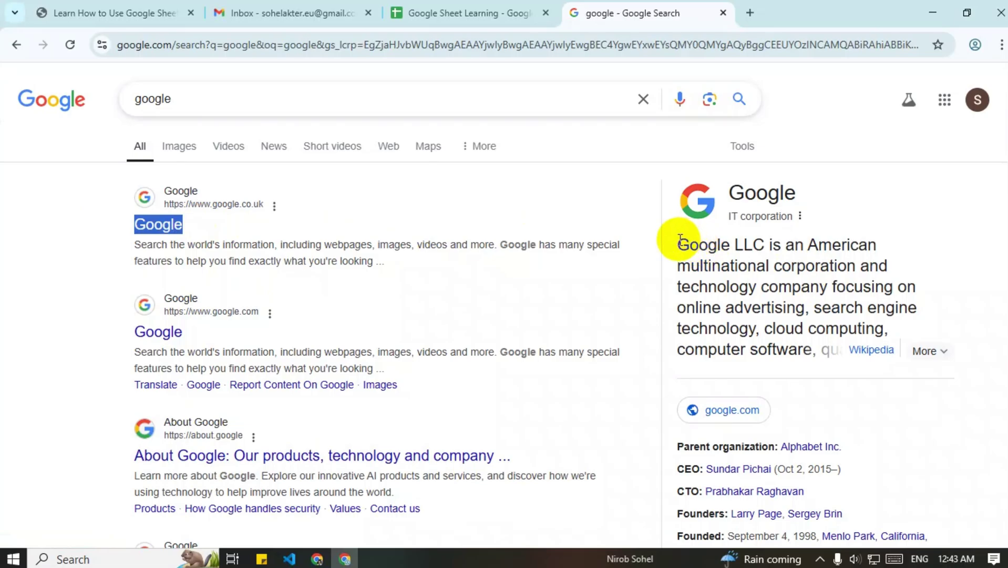
drag(680, 239, 814, 266)
drag(455, 245, 583, 245)
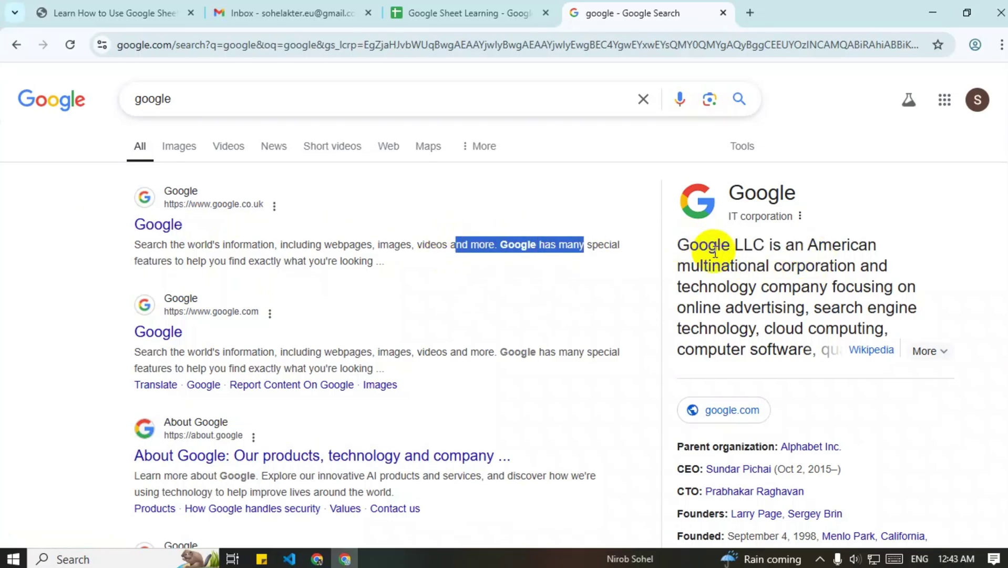
drag(677, 243, 865, 286)
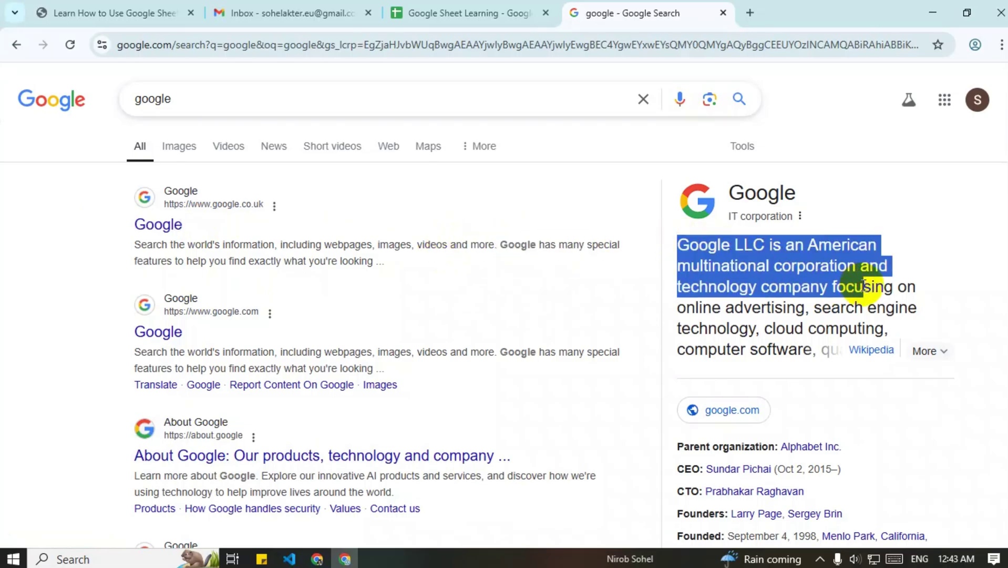
click(856, 287)
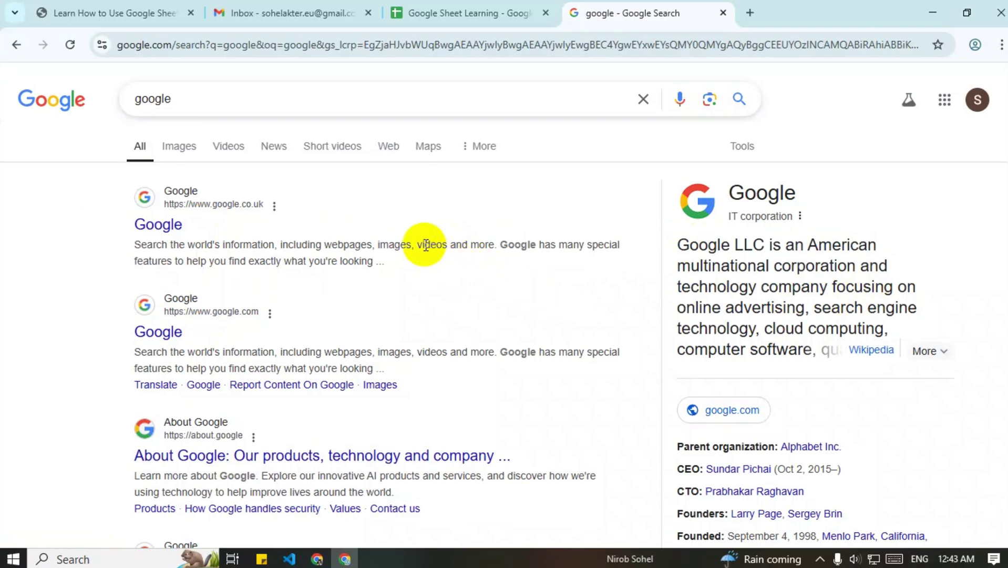
drag(426, 245, 493, 246)
key(ctrl+c)
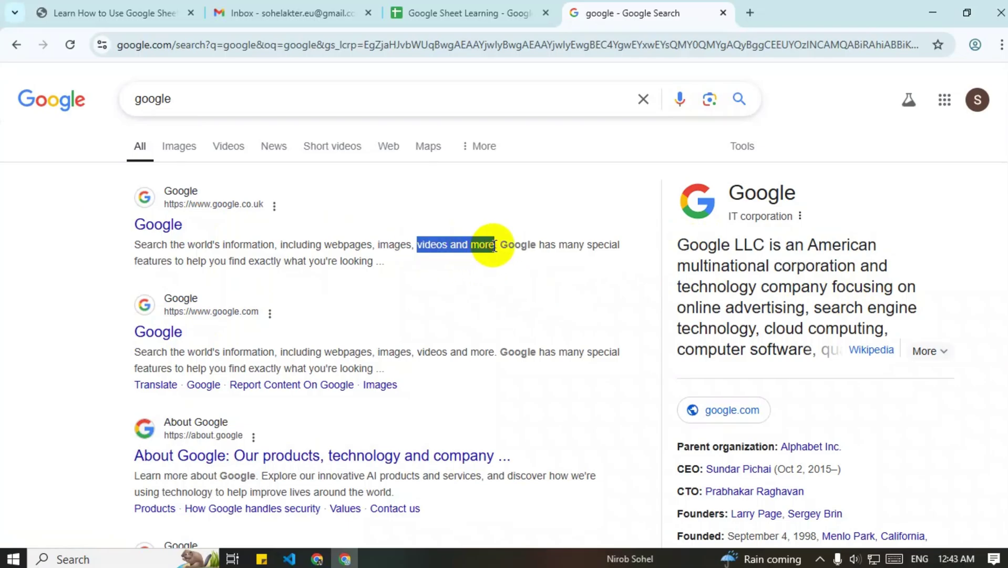
click(464, 9)
click(143, 195)
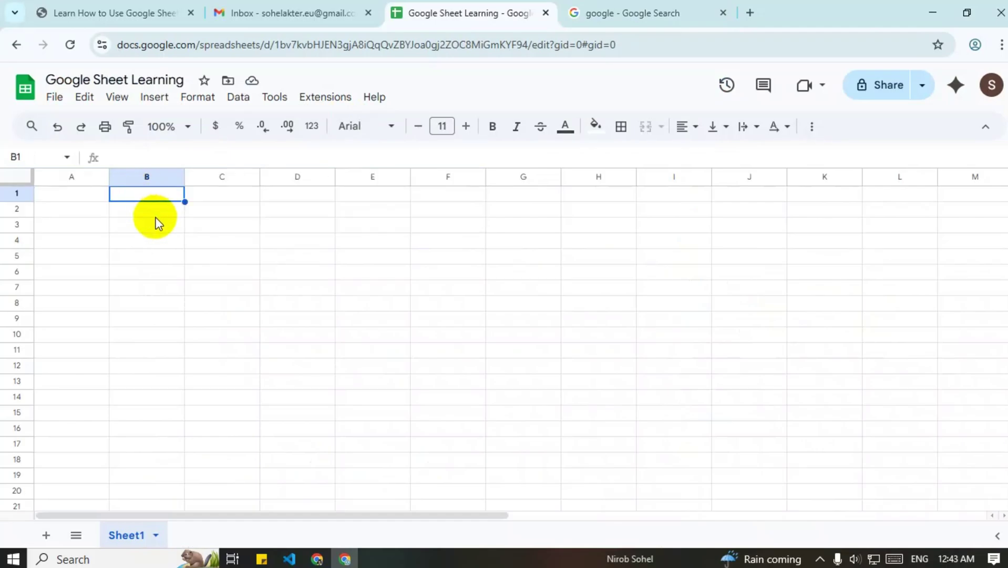
Step: Paste 'videos and more' into B1 and the linked Google title into C1
key(ctrl+v)
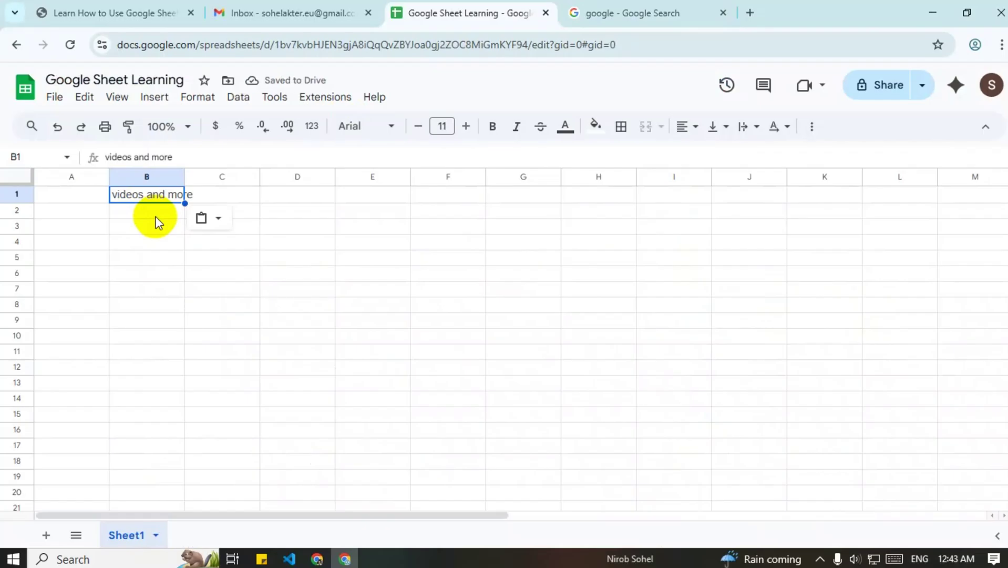
click(633, 12)
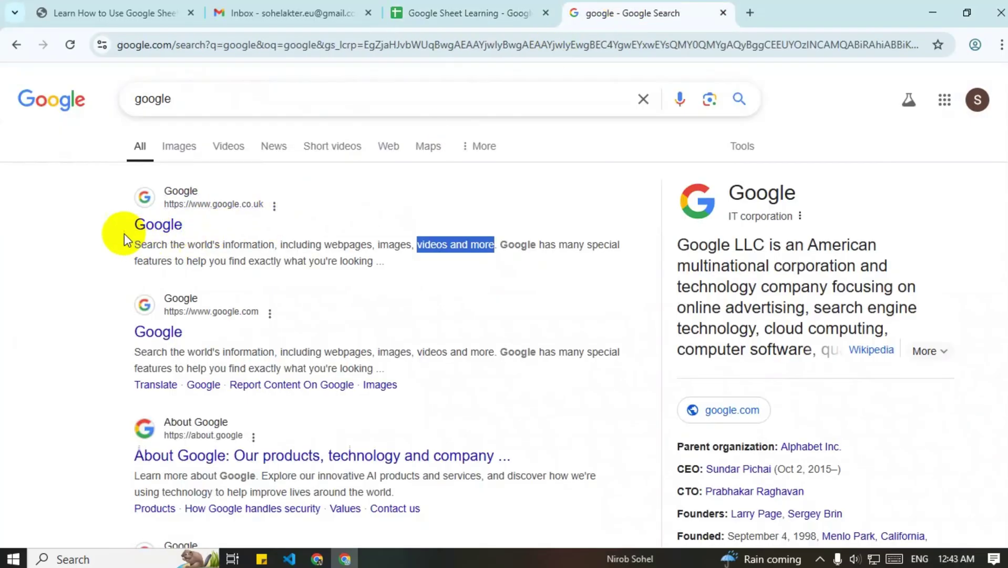
drag(125, 227, 190, 231)
key(ctrl+c)
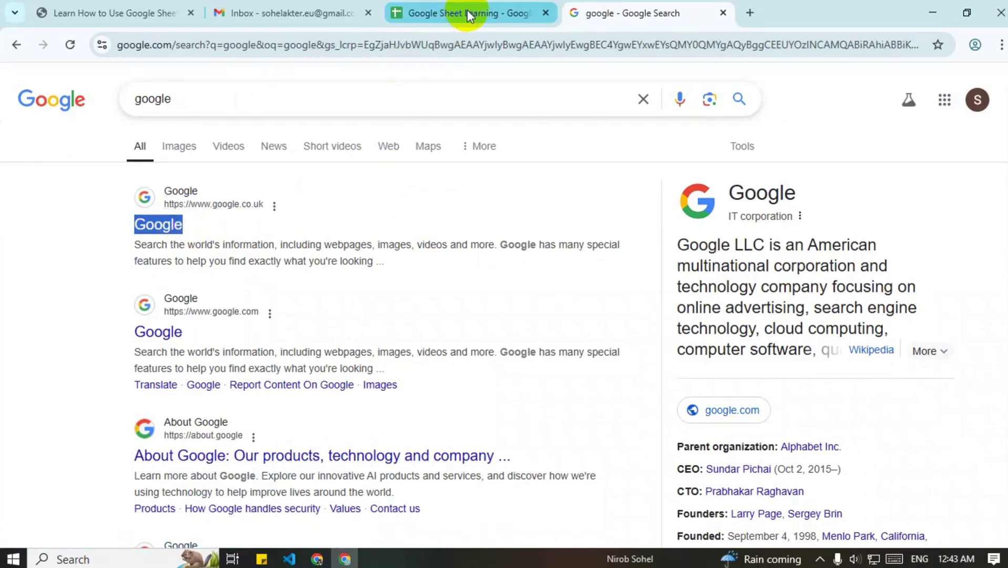
click(469, 15)
click(235, 202)
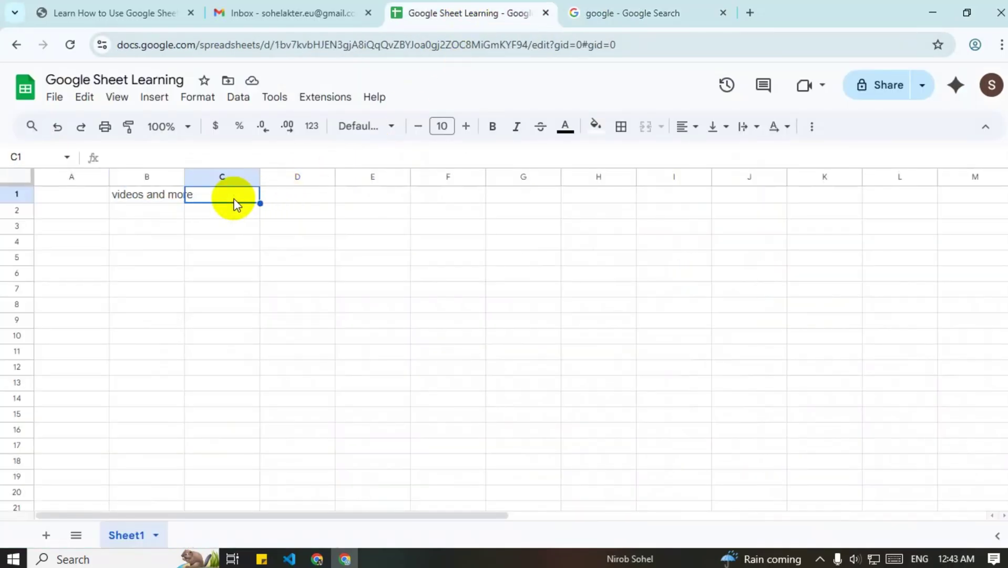
key(ctrl+v)
click(133, 203)
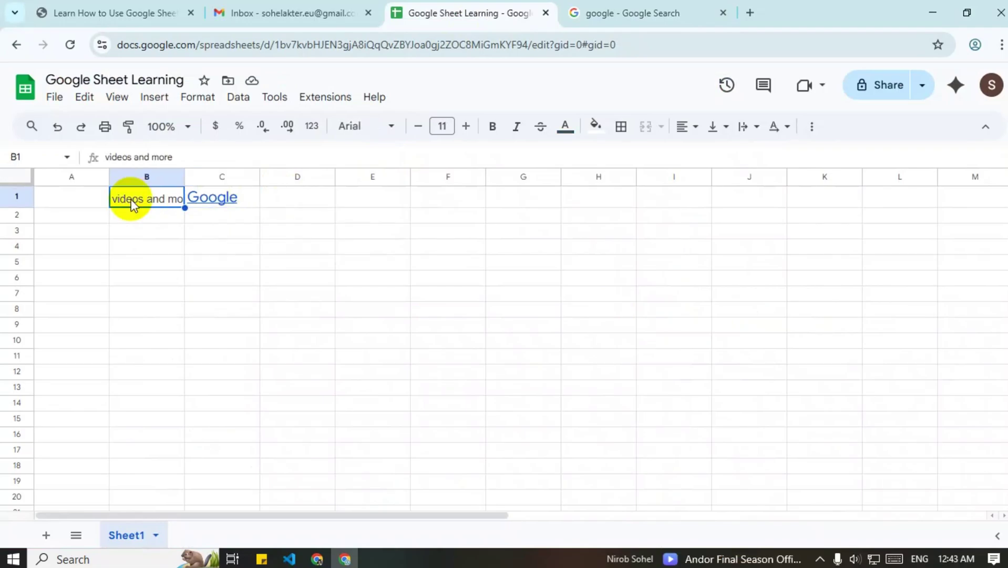
click(236, 200)
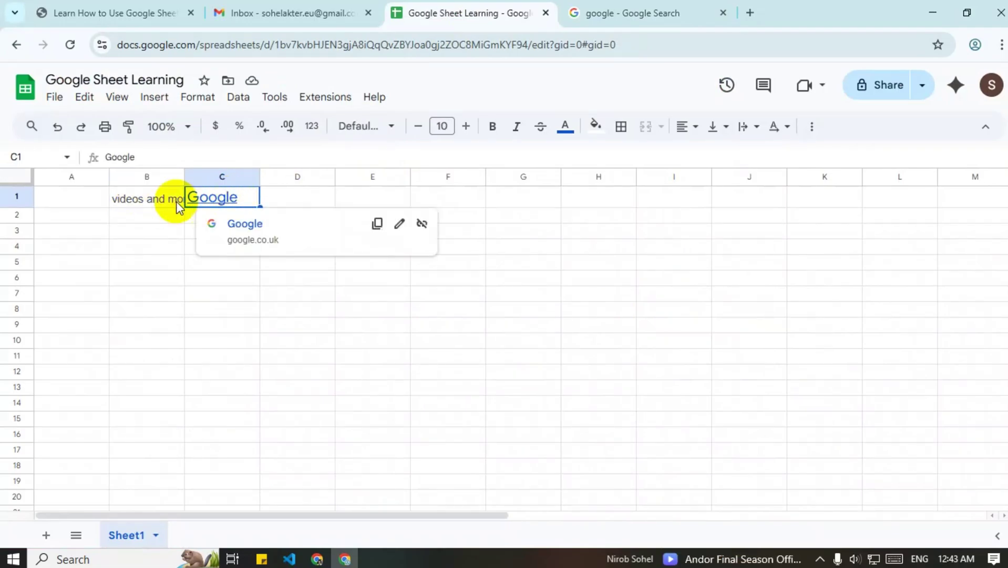
click(155, 199)
click(239, 200)
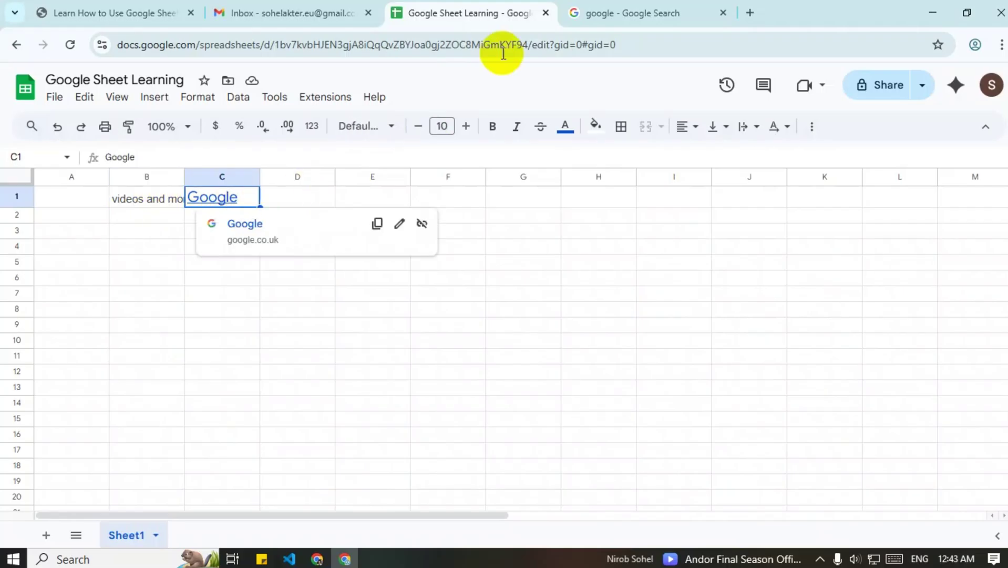
Step: Copy the Google LLC knowledge-panel description into D1 and review row 1
click(579, 12)
drag(678, 247, 841, 284)
key(ctrl+c)
click(451, 13)
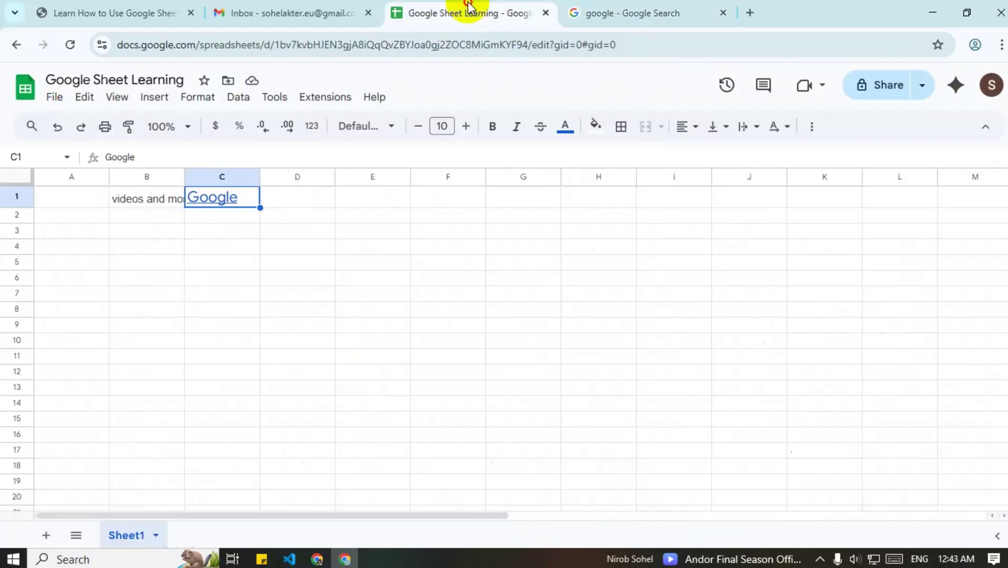
click(314, 198)
key(ctrl+v)
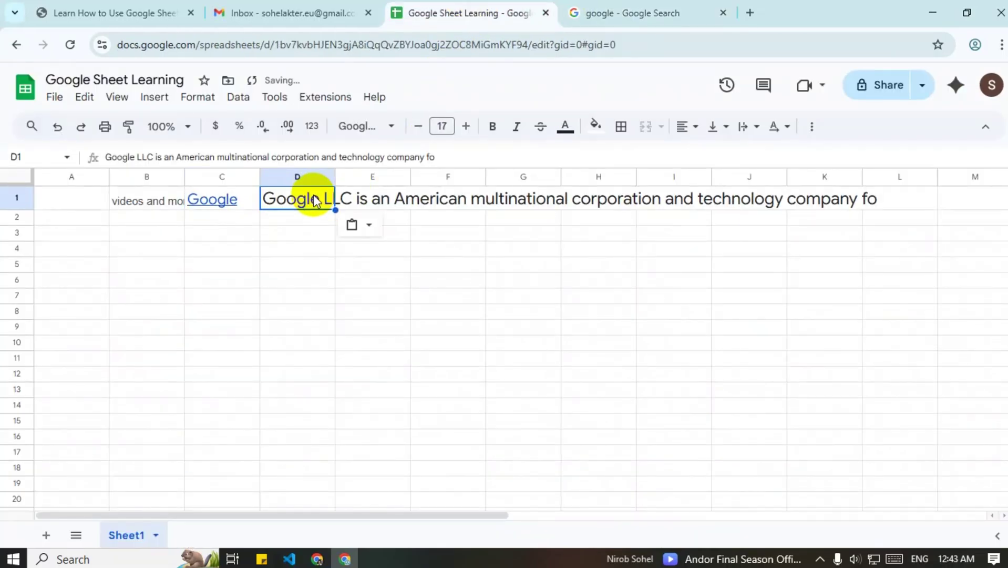
click(318, 251)
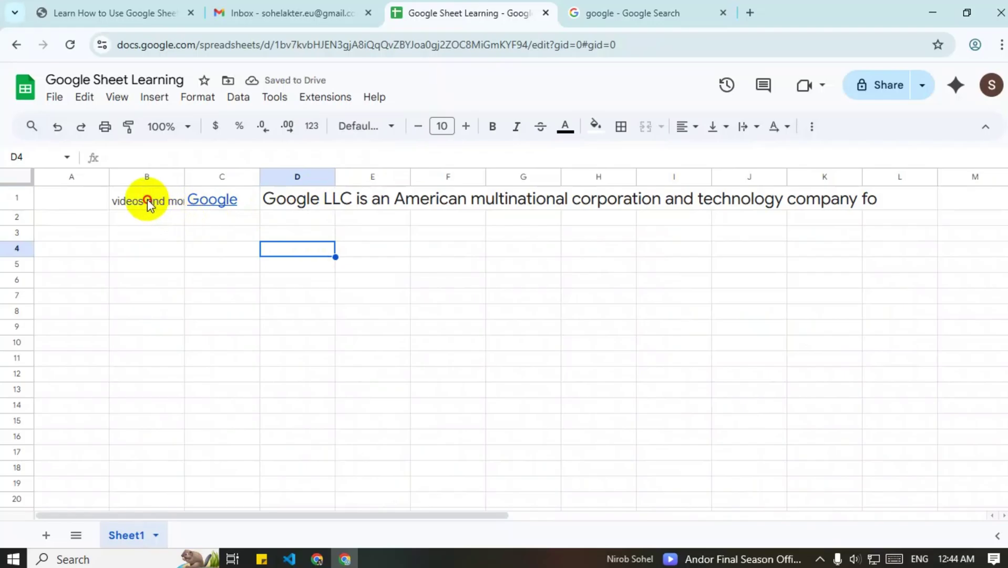
click(152, 204)
click(243, 204)
click(294, 198)
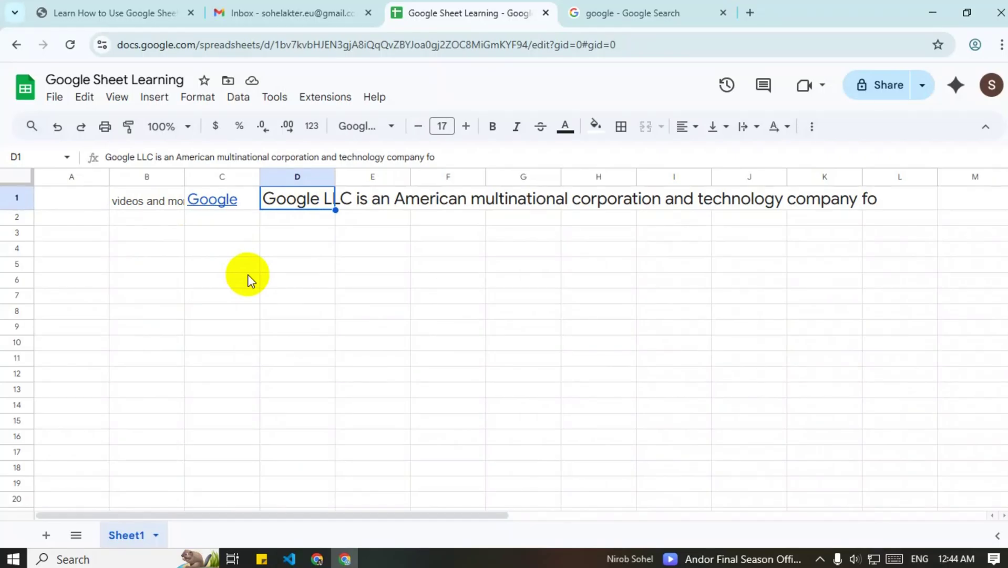
Step: Copy 'images, videos and more' from the search snippet into cell B6
click(637, 12)
drag(284, 261, 495, 245)
key(ctrl+c)
click(405, 243)
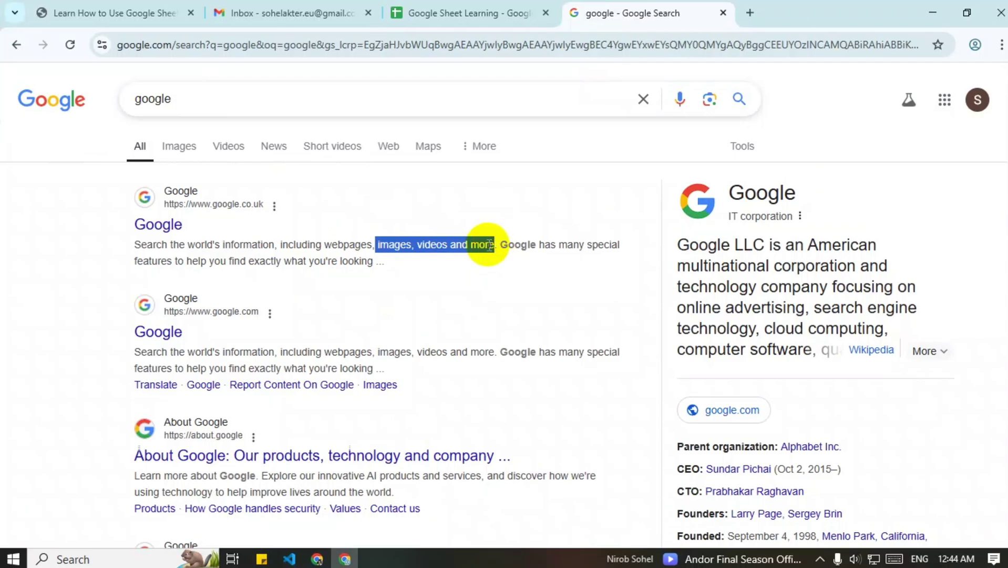
click(421, 12)
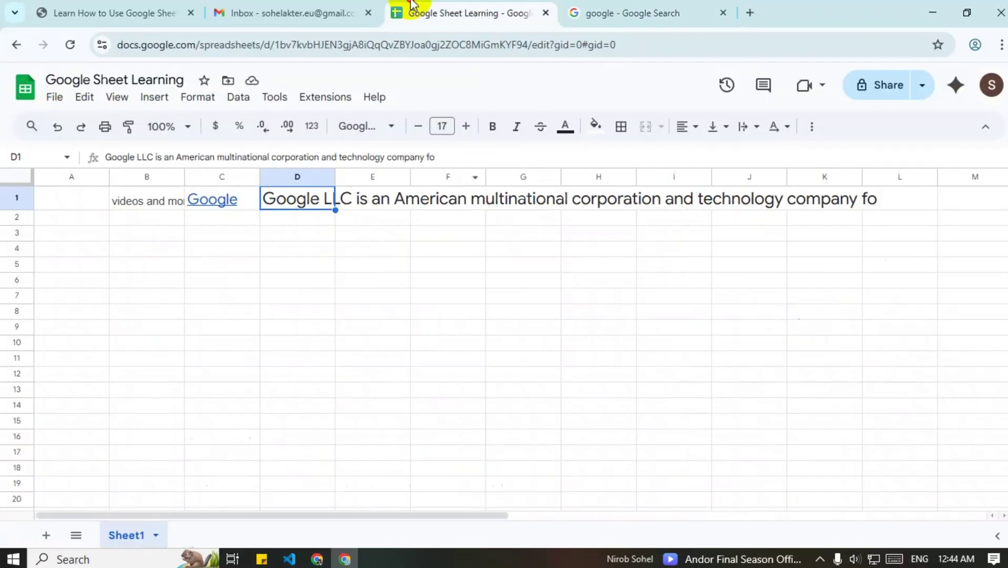
click(121, 282)
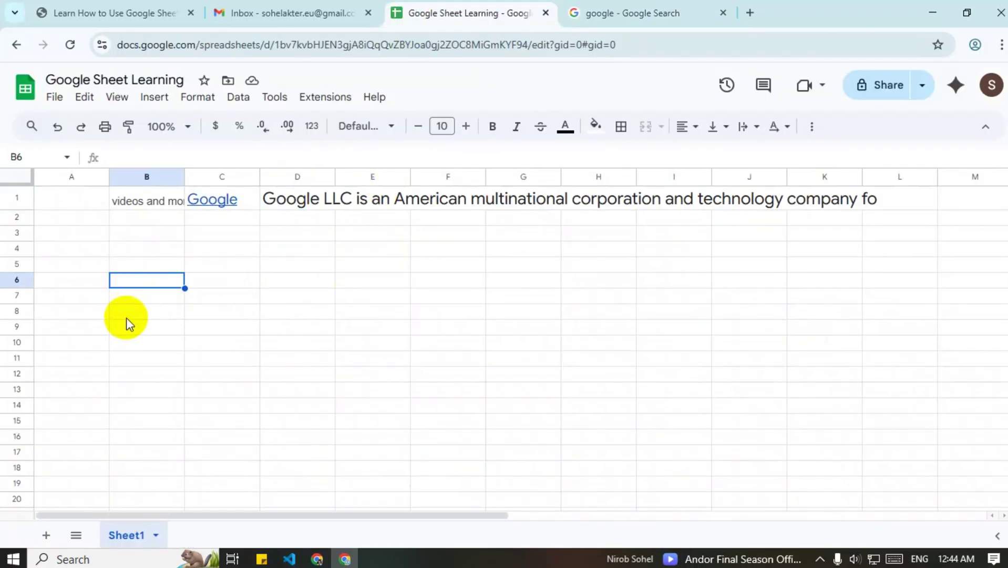
key(ctrl+v)
click(152, 345)
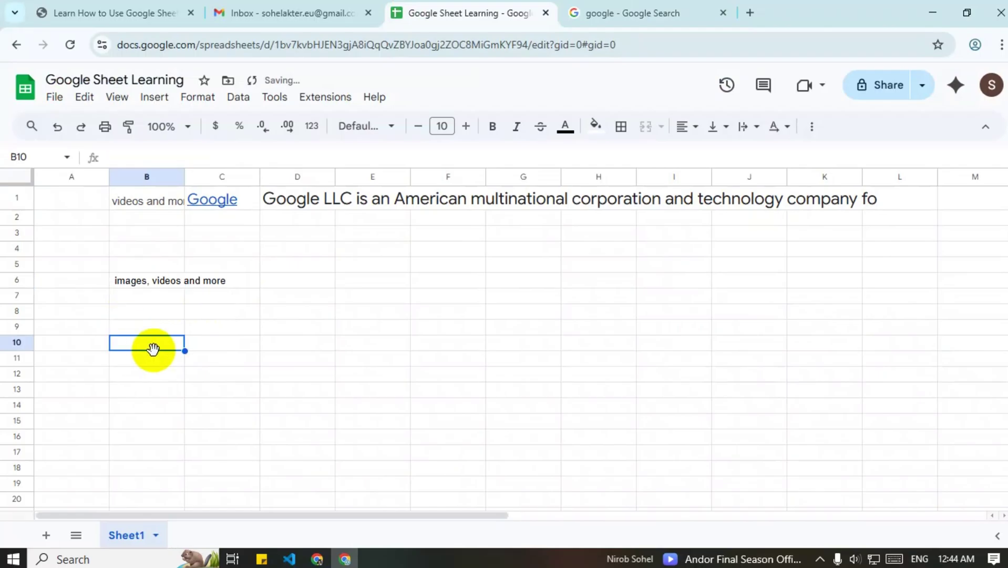
Step: Paste the first result's 'Google' title into C6 and compare it with B6
click(616, 5)
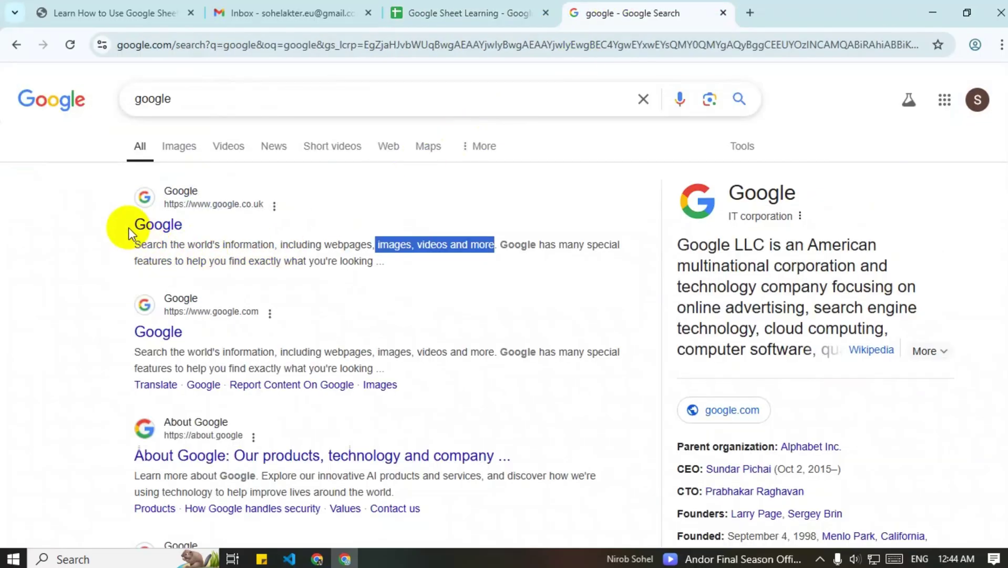
drag(129, 223, 190, 226)
key(ctrl+c)
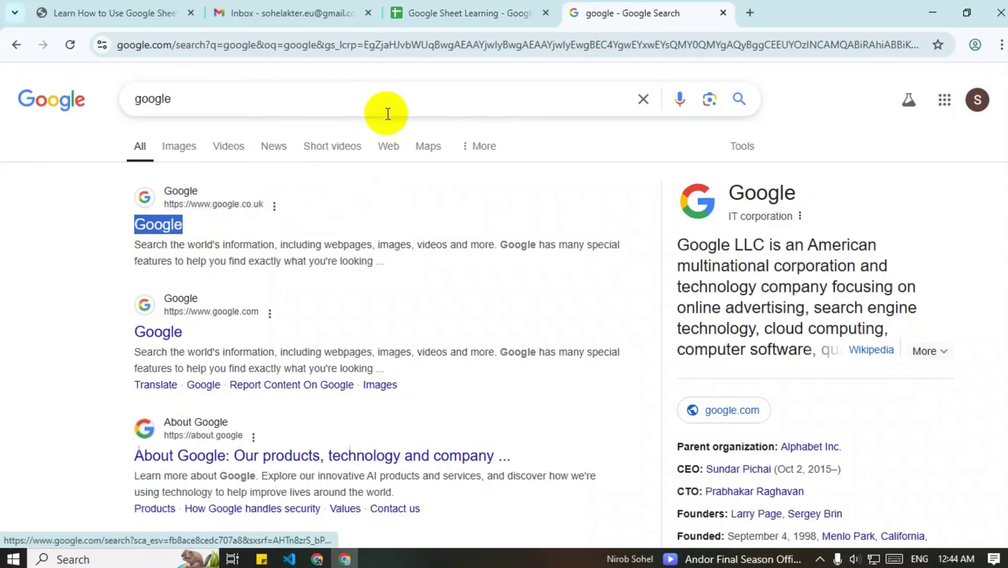
click(443, 15)
click(210, 280)
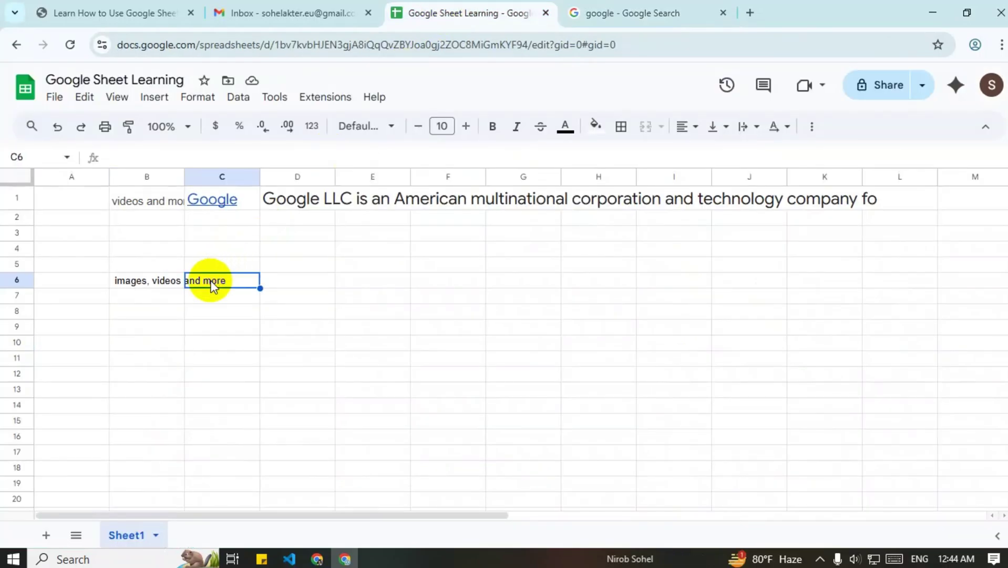
key(ctrl+v)
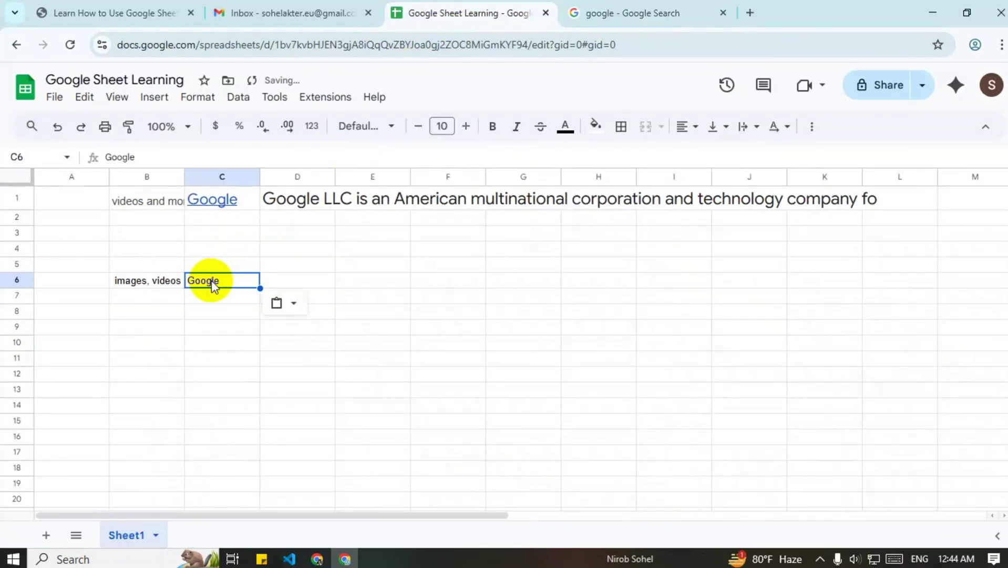
click(224, 312)
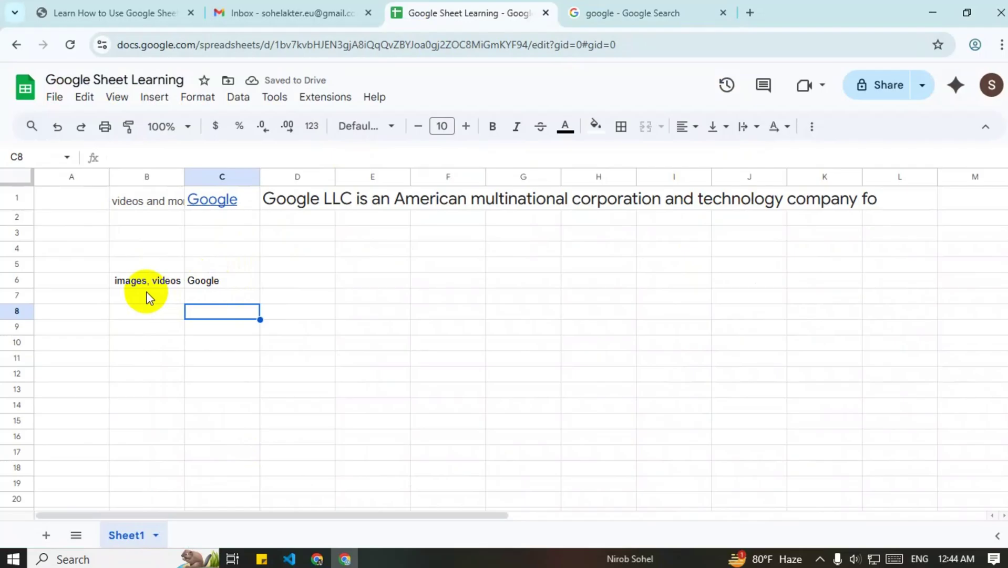
click(137, 281)
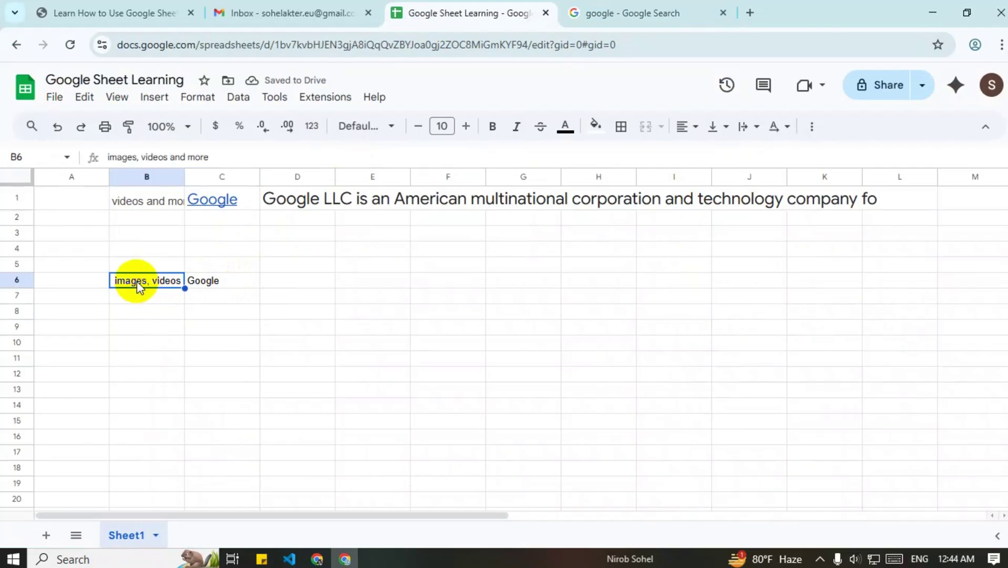
click(212, 283)
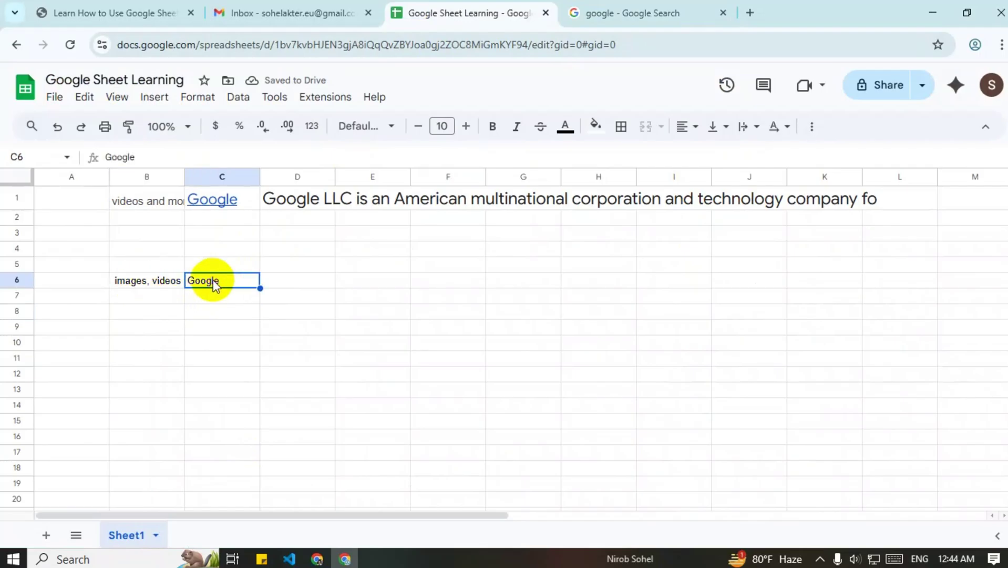
click(150, 286)
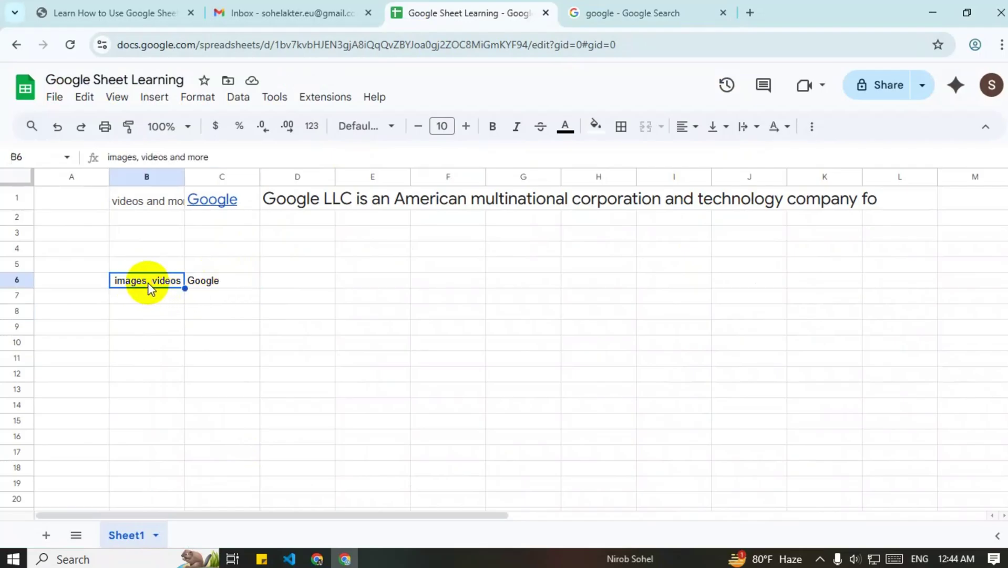
click(219, 288)
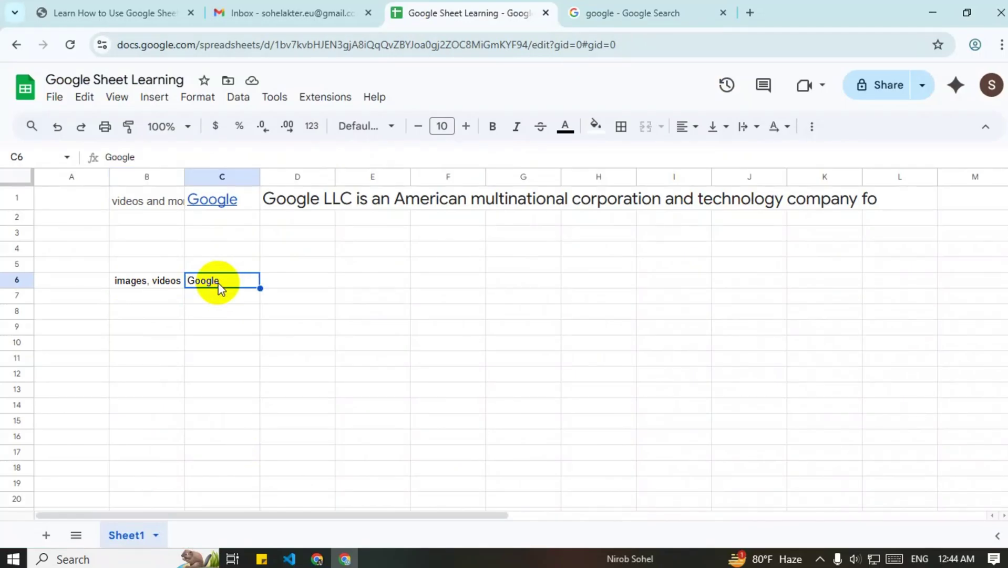
Step: Select B6:C6, then choose D6 as the next paste target
click(144, 285)
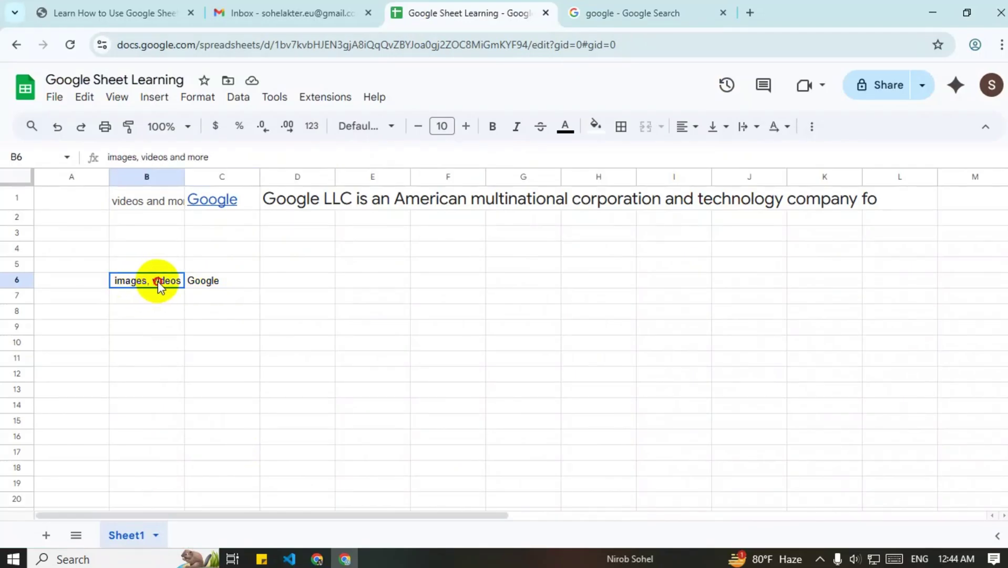
shift+click(220, 281)
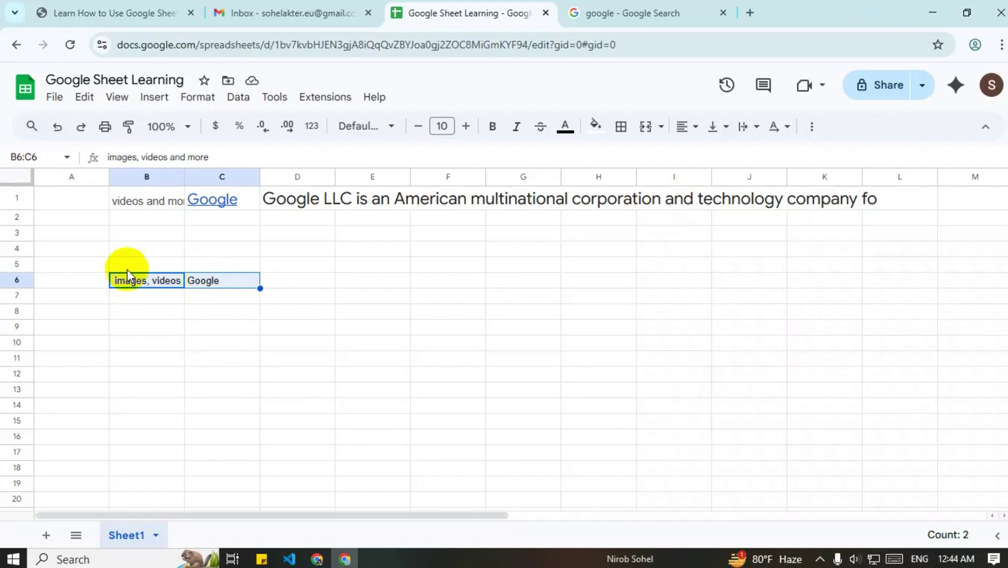
drag(599, 374, 550, 389)
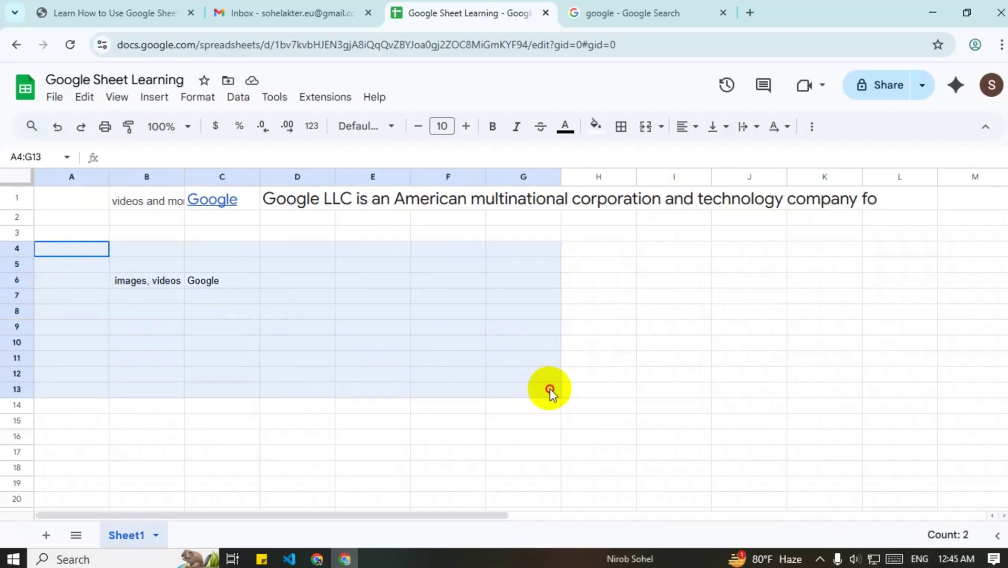
click(329, 328)
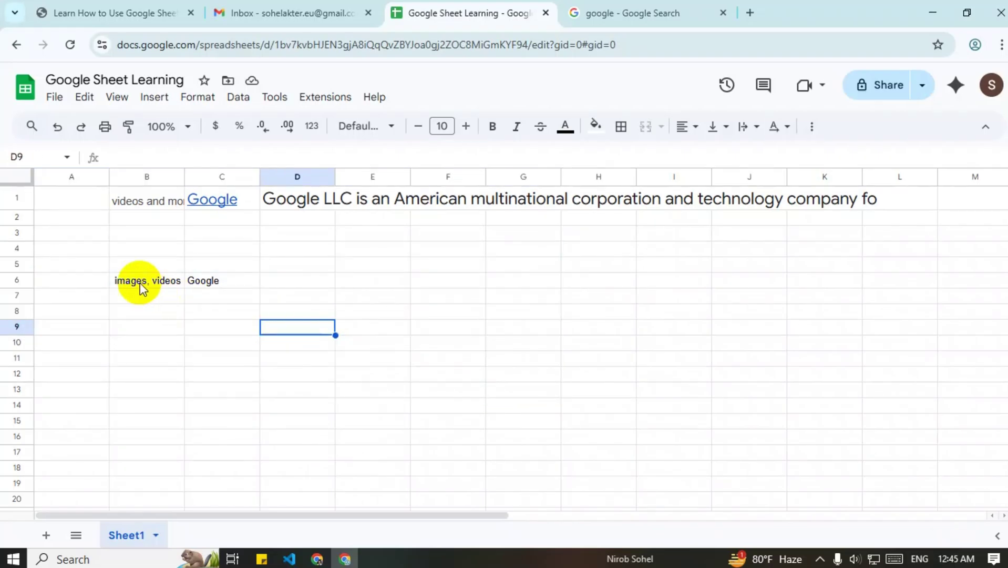
drag(126, 284, 213, 284)
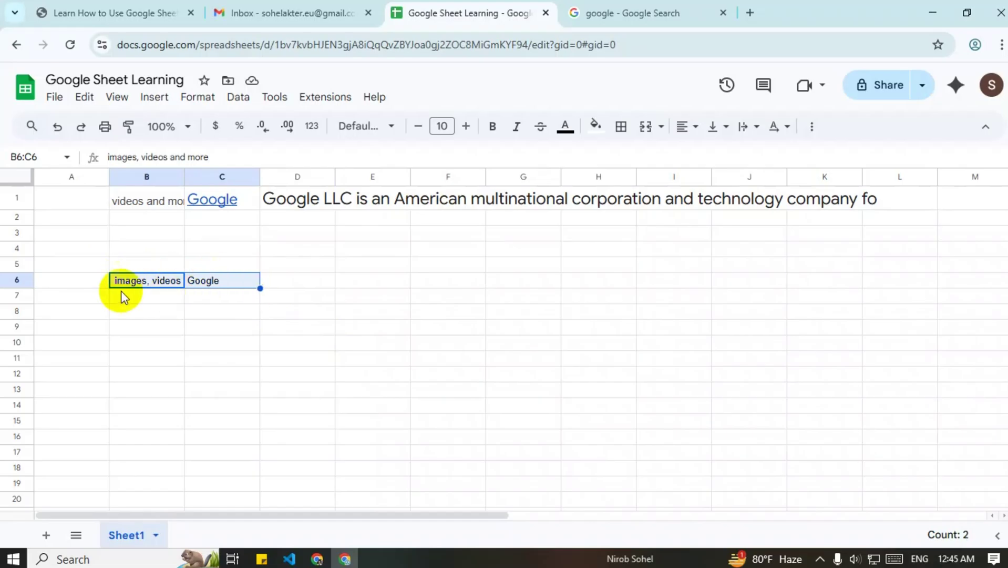
click(266, 284)
click(633, 7)
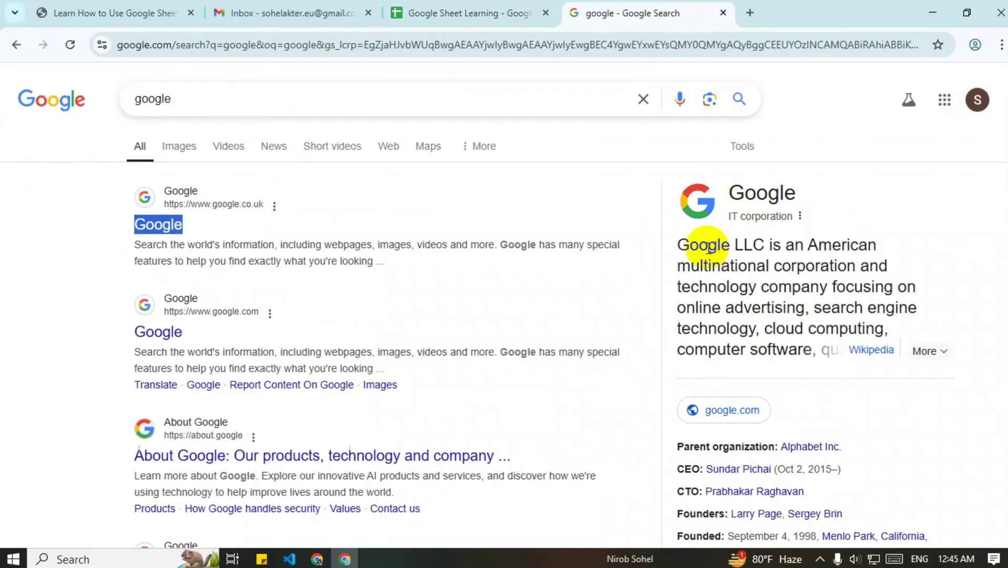
Step: Paste 'Google LLC is' from the knowledge panel into D6 and select B6:D6
drag(678, 245, 785, 246)
key(ctrl+c)
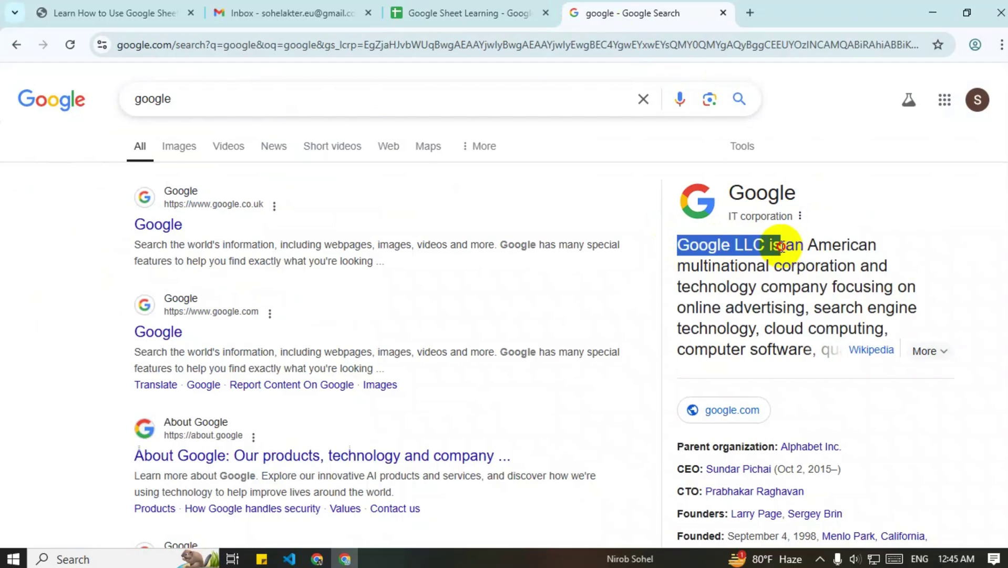
click(458, 13)
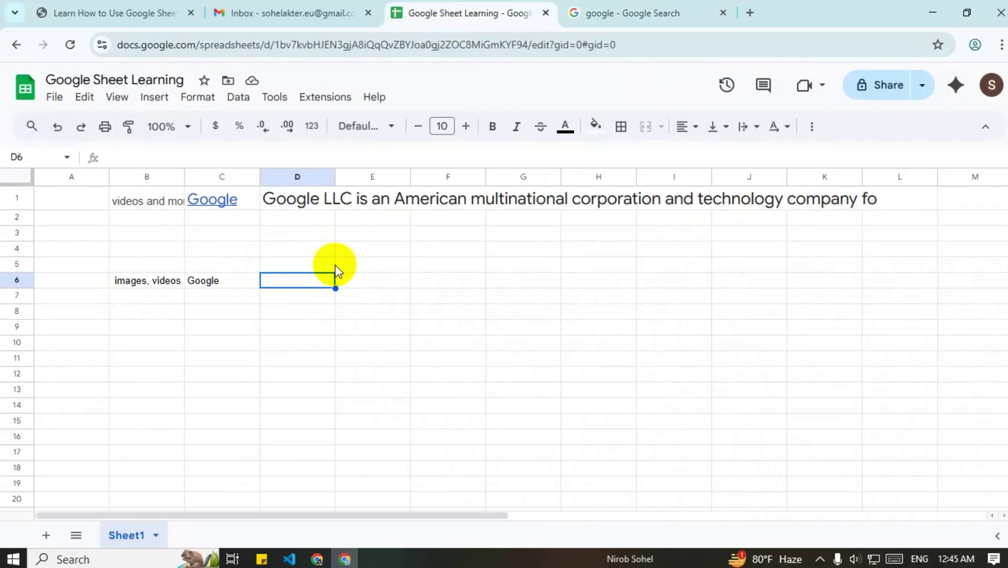
key(ctrl+v)
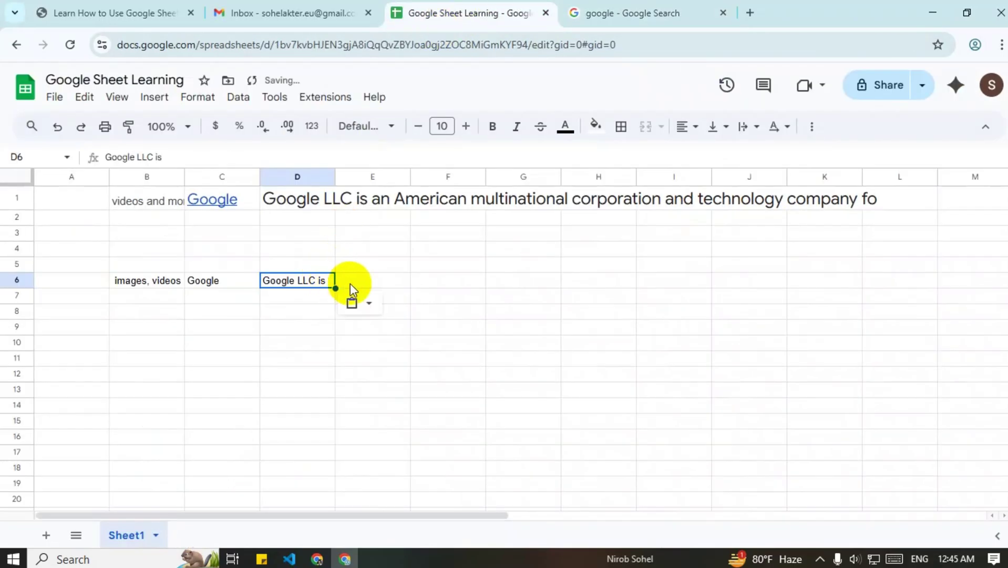
click(353, 286)
drag(152, 282, 305, 288)
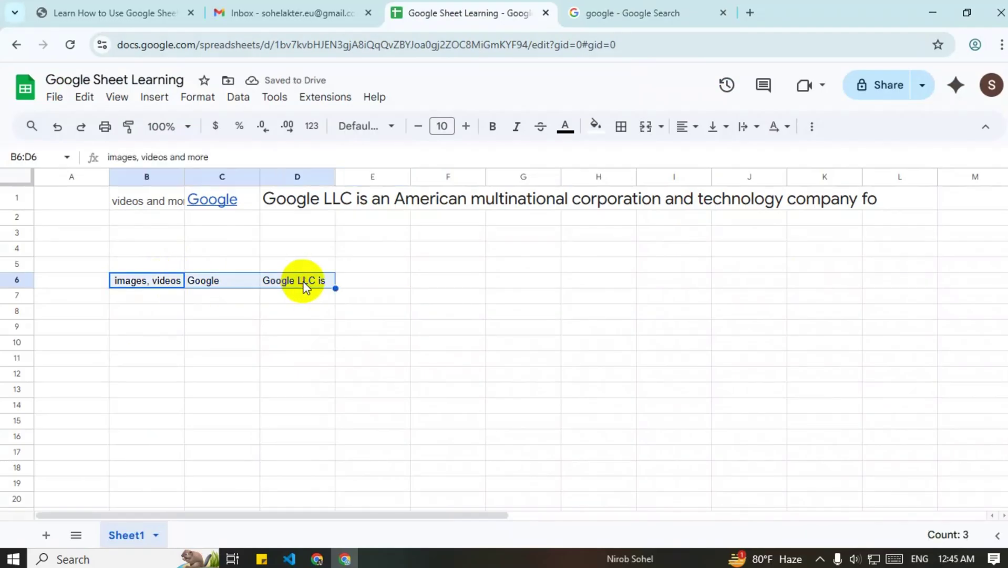
Step: Select various snippet and knowledge-panel text, then return to the sheet and deselect the cells
click(631, 12)
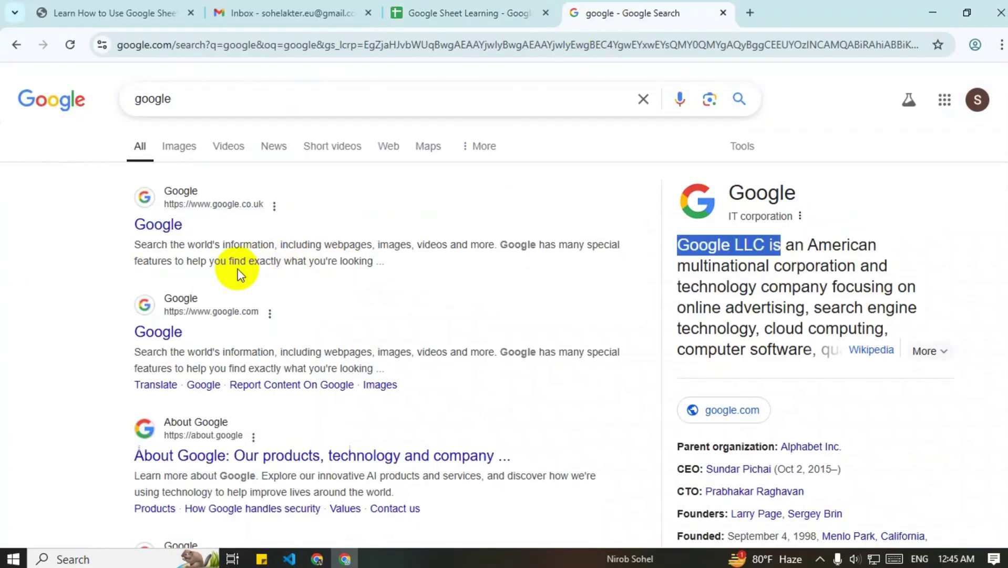
drag(192, 262, 227, 258)
drag(95, 225, 203, 227)
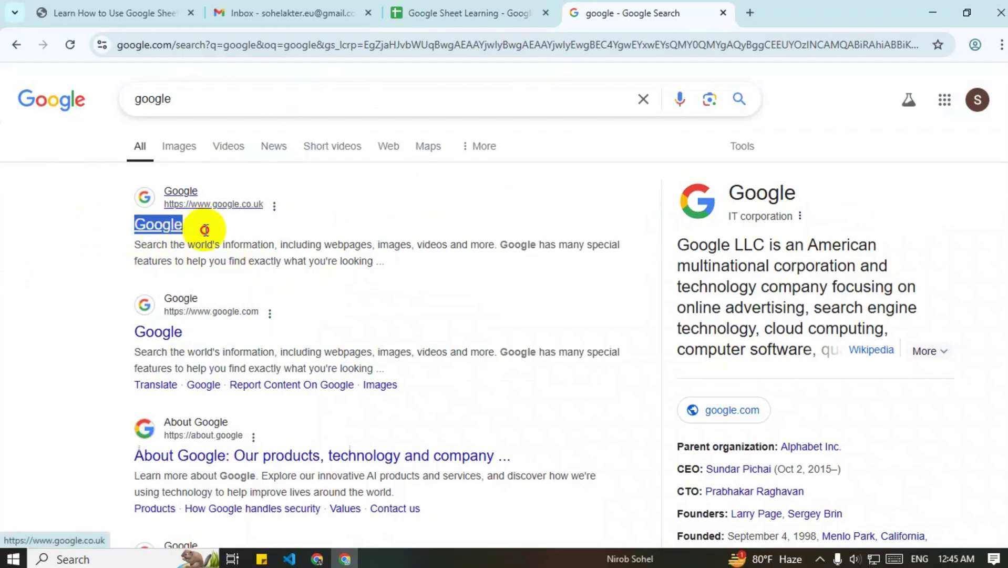
click(423, 269)
double_click(517, 245)
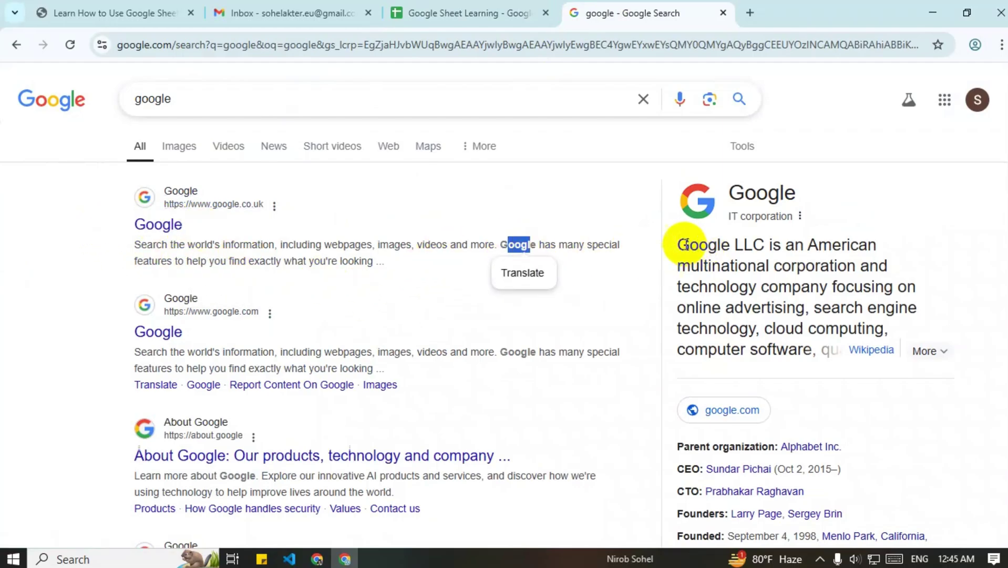
drag(688, 244, 797, 288)
drag(471, 245, 558, 245)
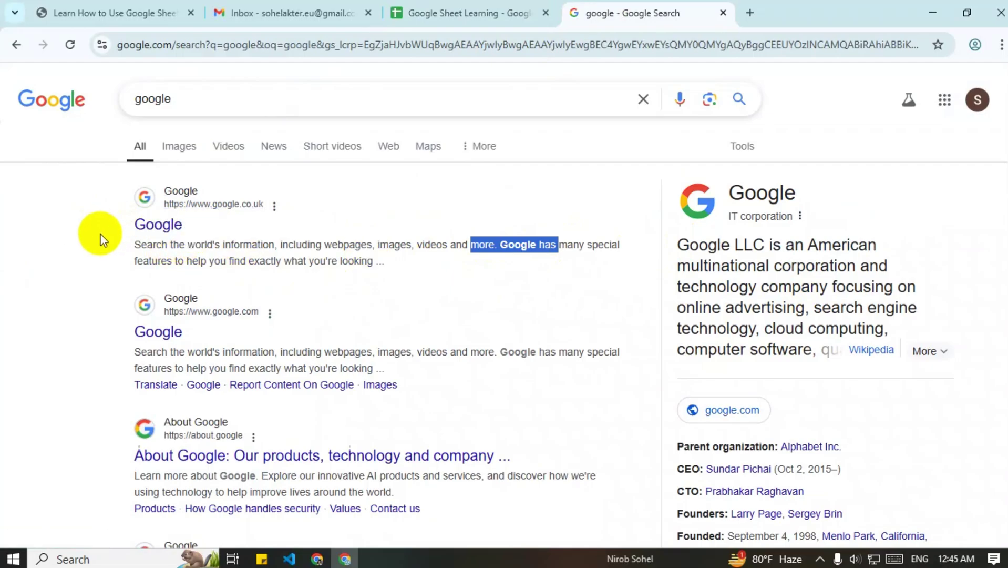
click(473, 6)
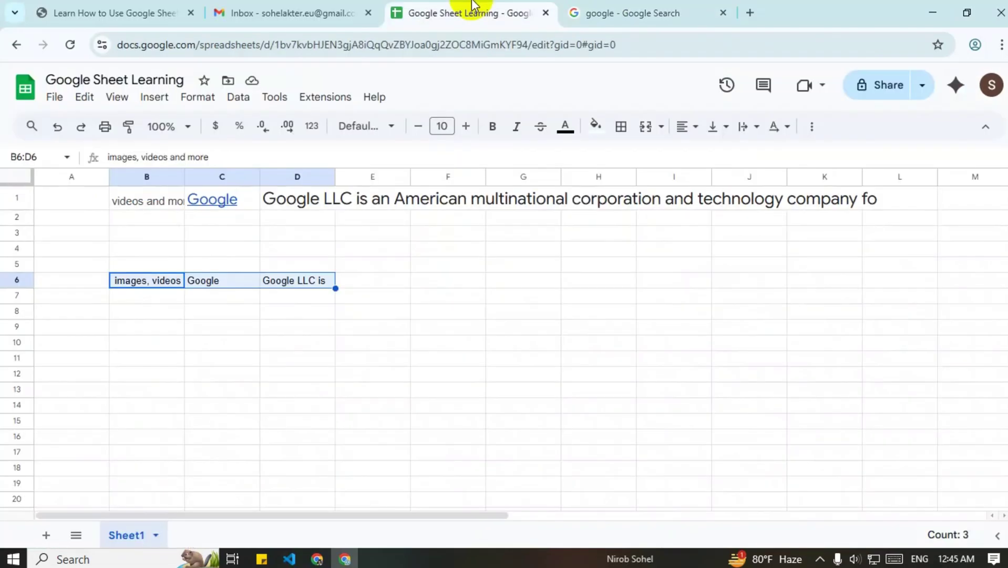
click(365, 286)
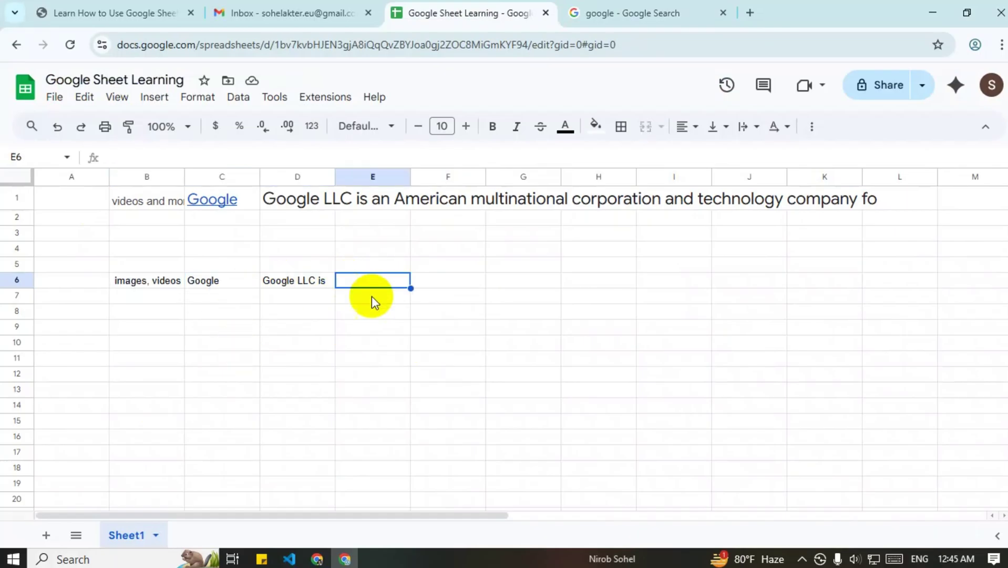
click(318, 317)
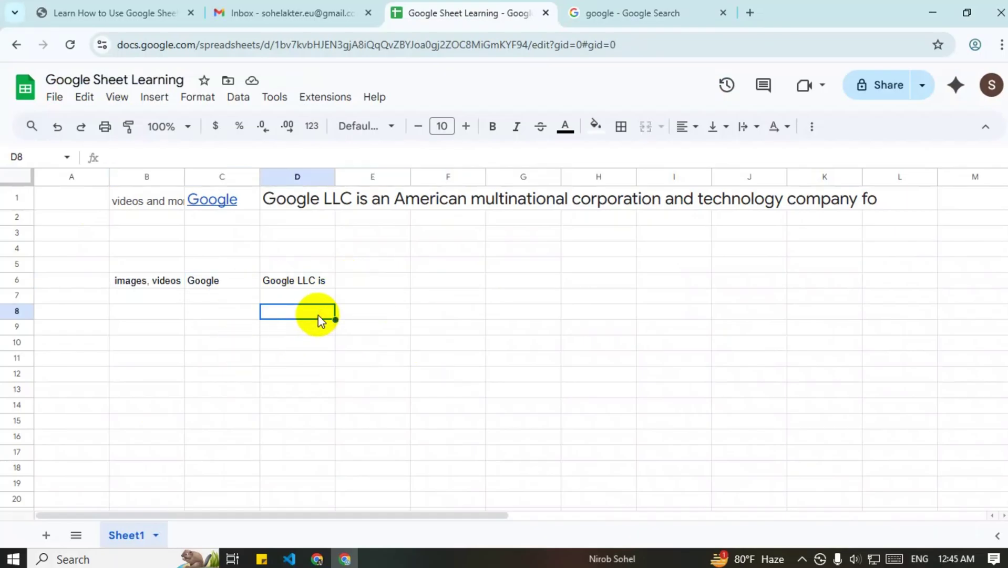
Step: Select B1:E6 and delete all the pasted search-result text, leaving Sheet1 blank
click(321, 285)
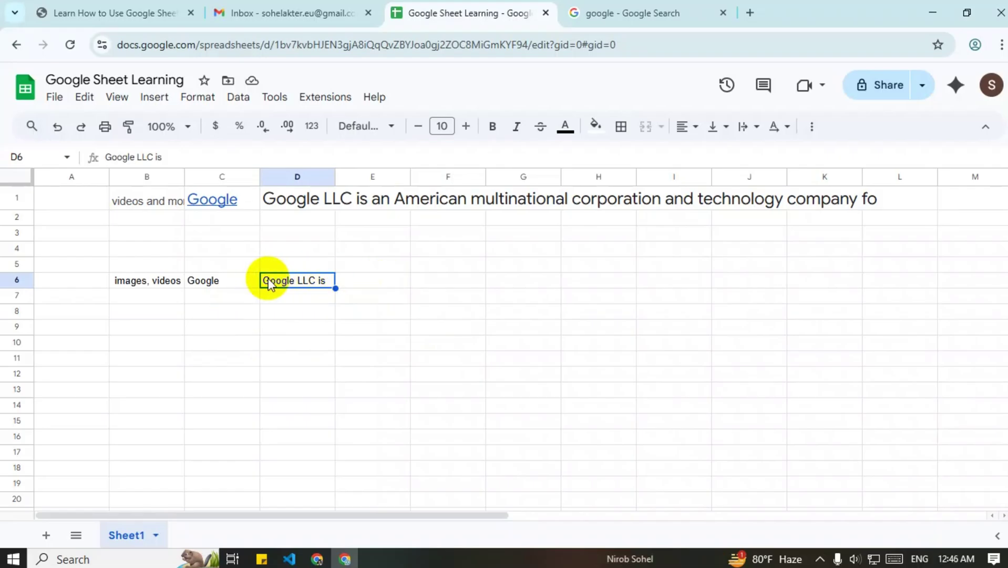
drag(138, 283, 304, 281)
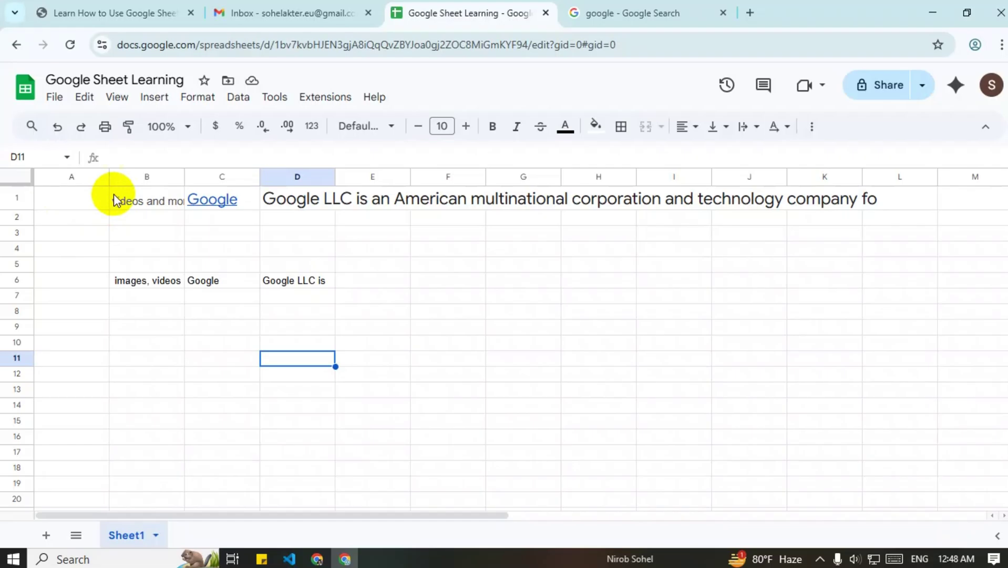
drag(116, 200, 389, 277)
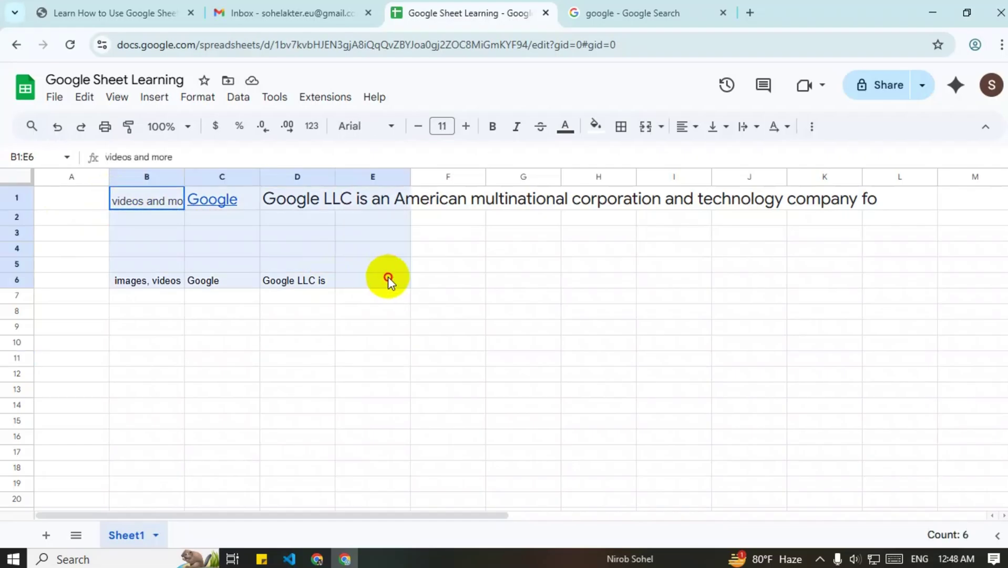
key(Delete)
click(286, 274)
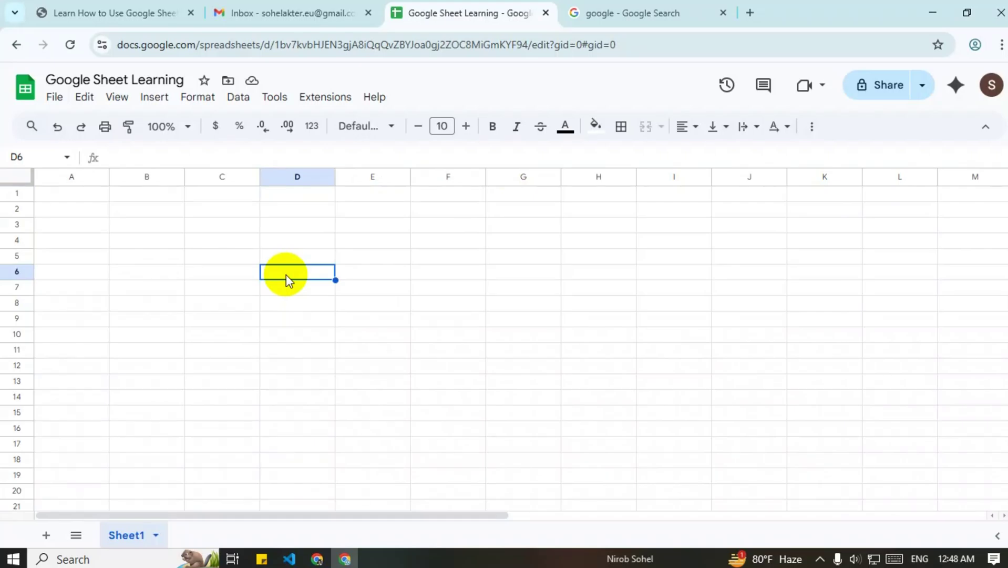
click(290, 176)
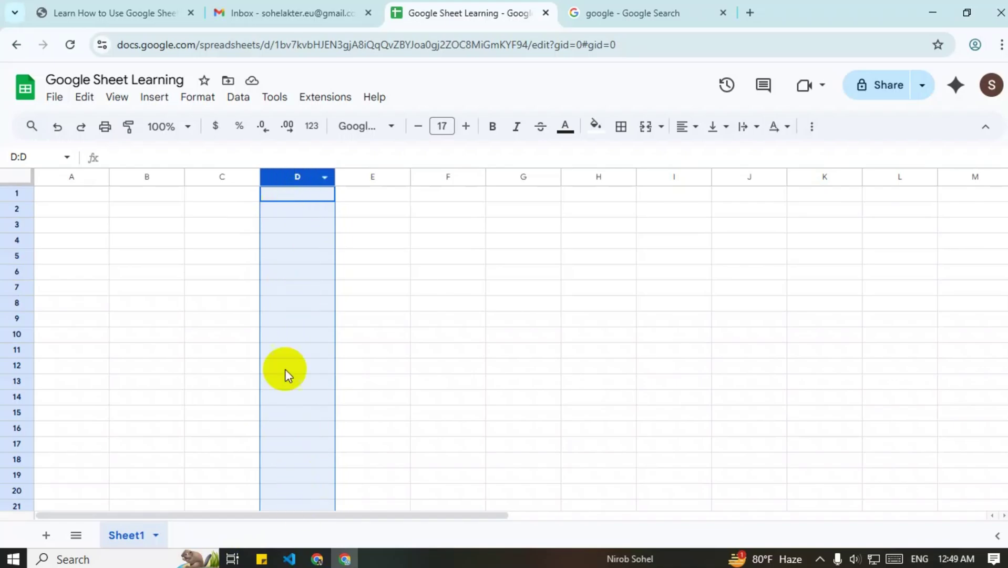
click(382, 177)
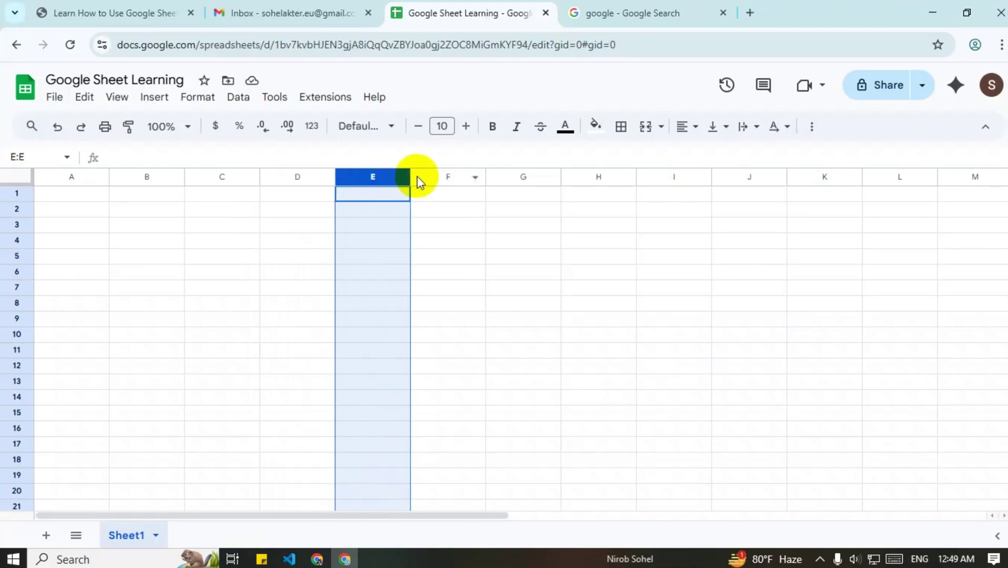
click(417, 178)
click(523, 178)
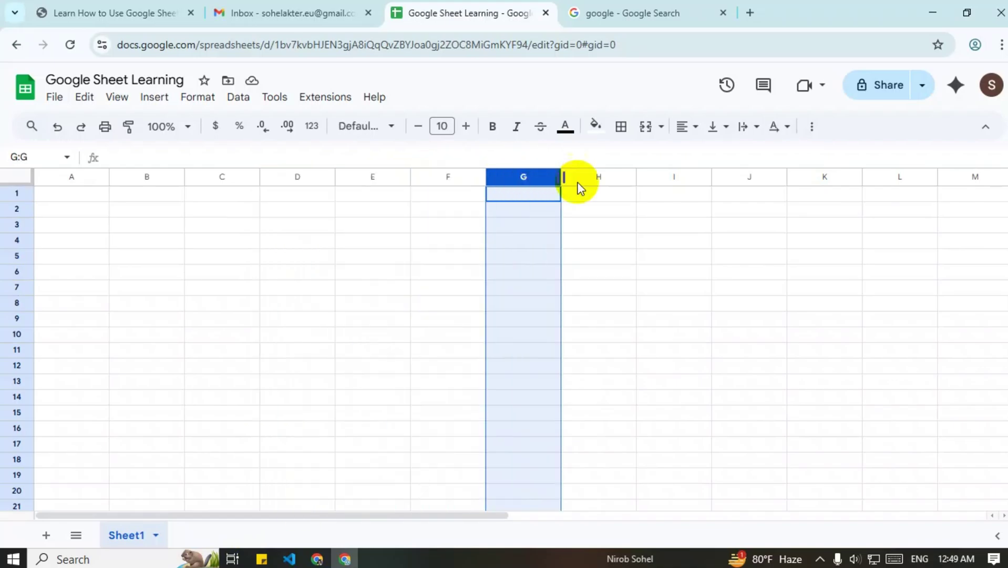
click(604, 176)
click(683, 177)
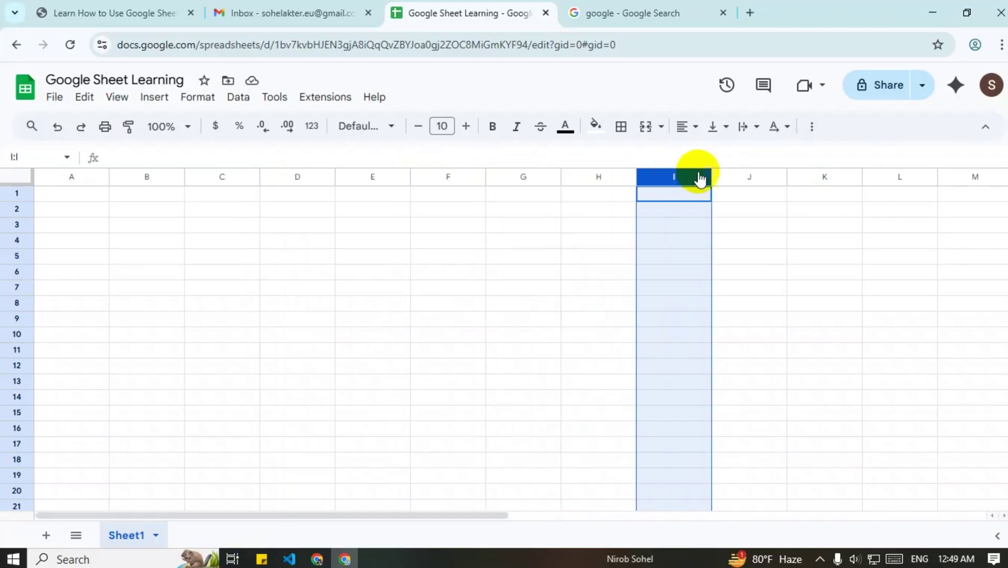
click(750, 176)
click(76, 297)
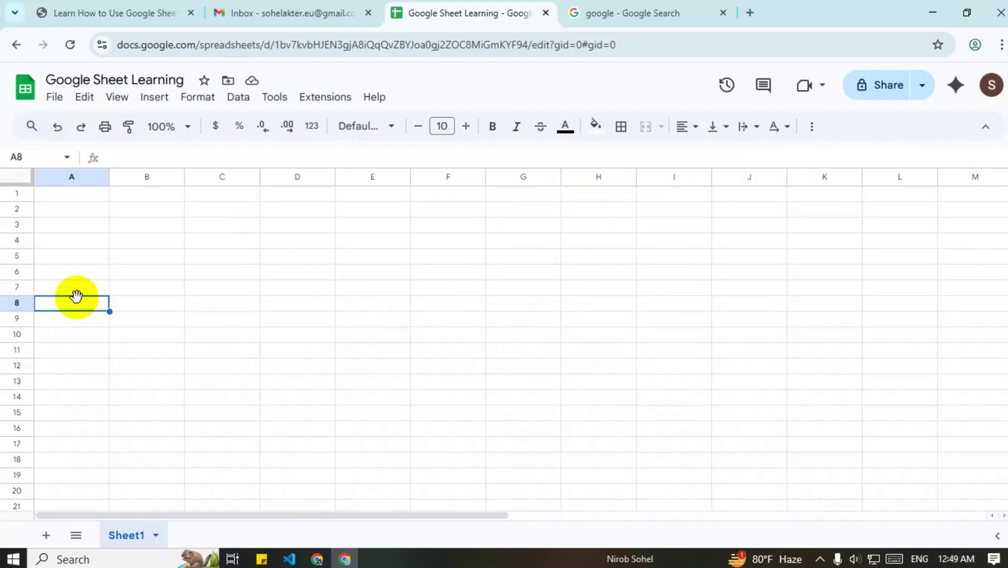
click(18, 192)
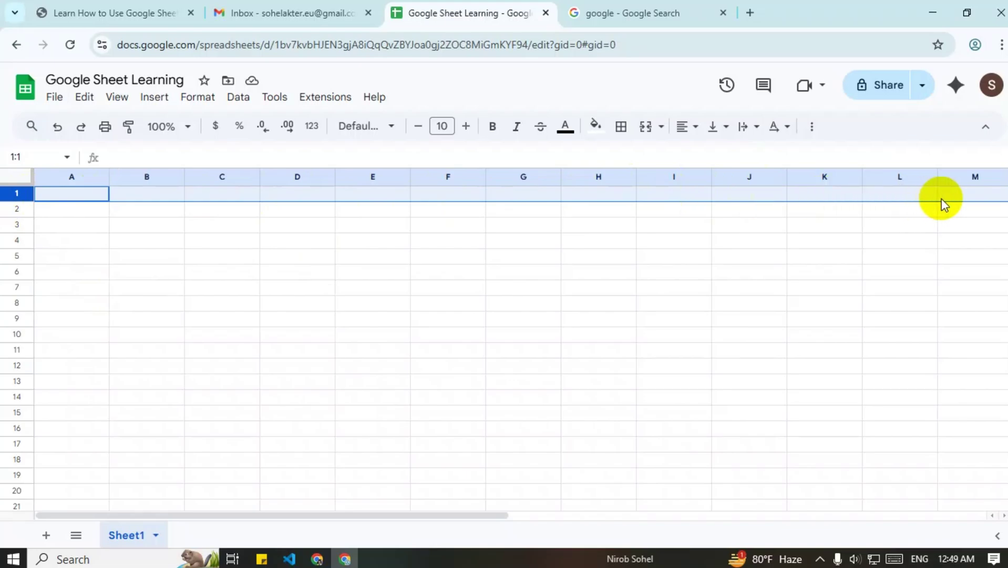
click(21, 225)
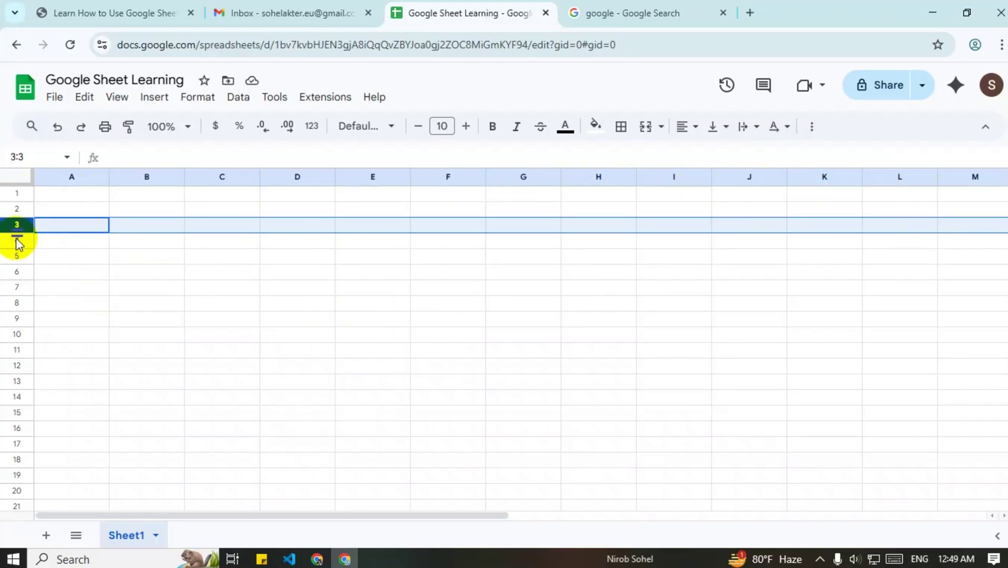
click(20, 241)
click(17, 256)
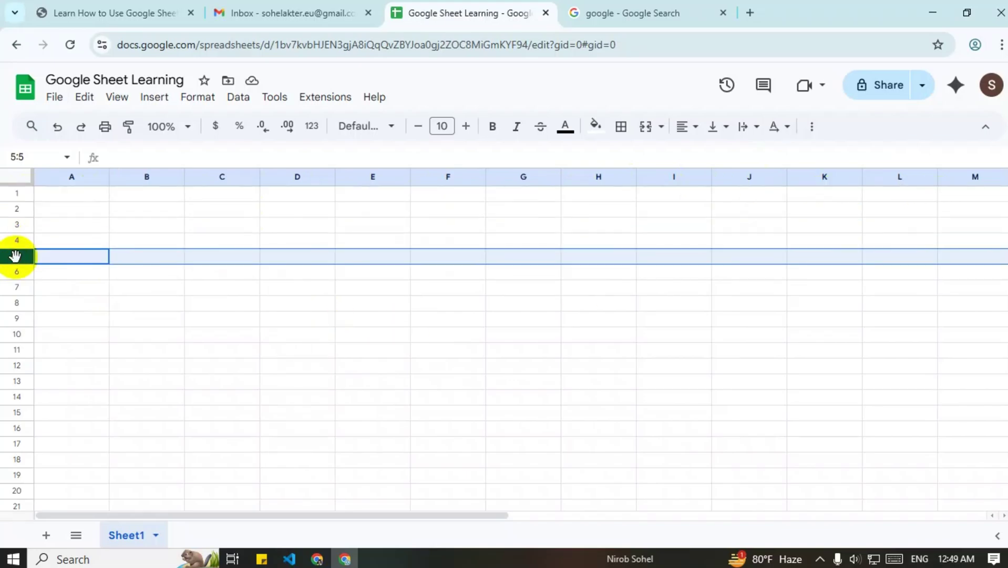
click(20, 270)
click(222, 339)
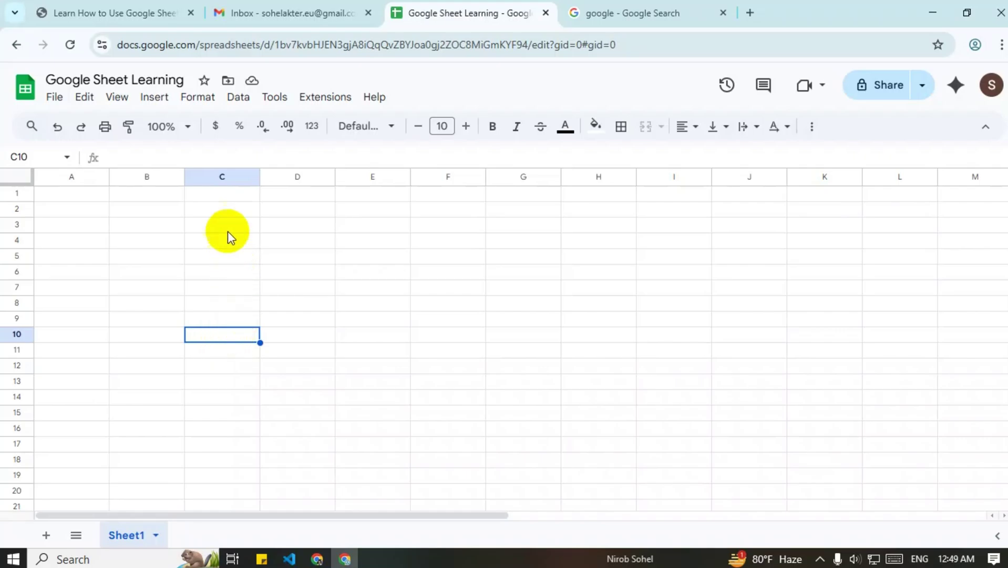
Step: Enter the headers Title in C1 and Name in D1
click(218, 196)
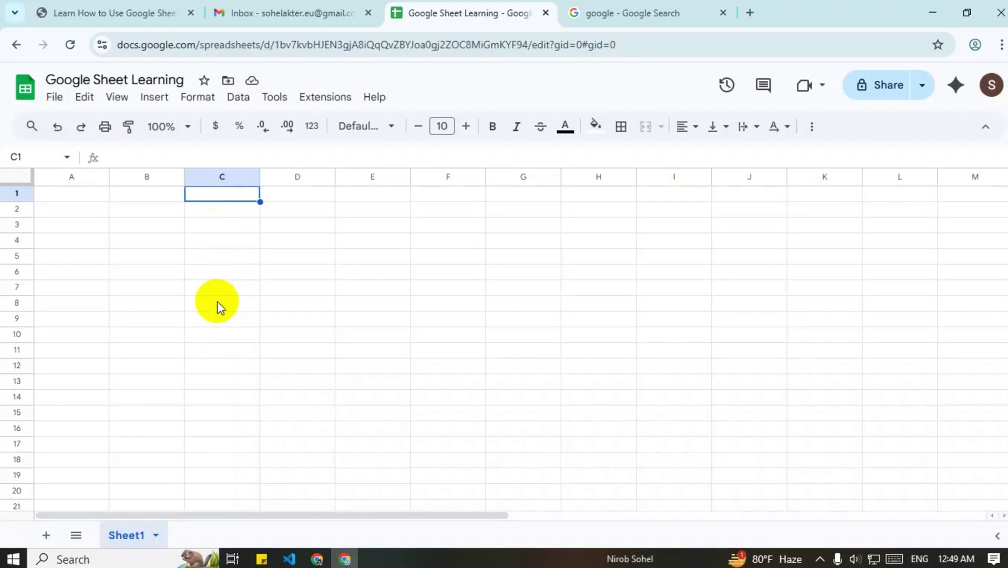
text(Title)
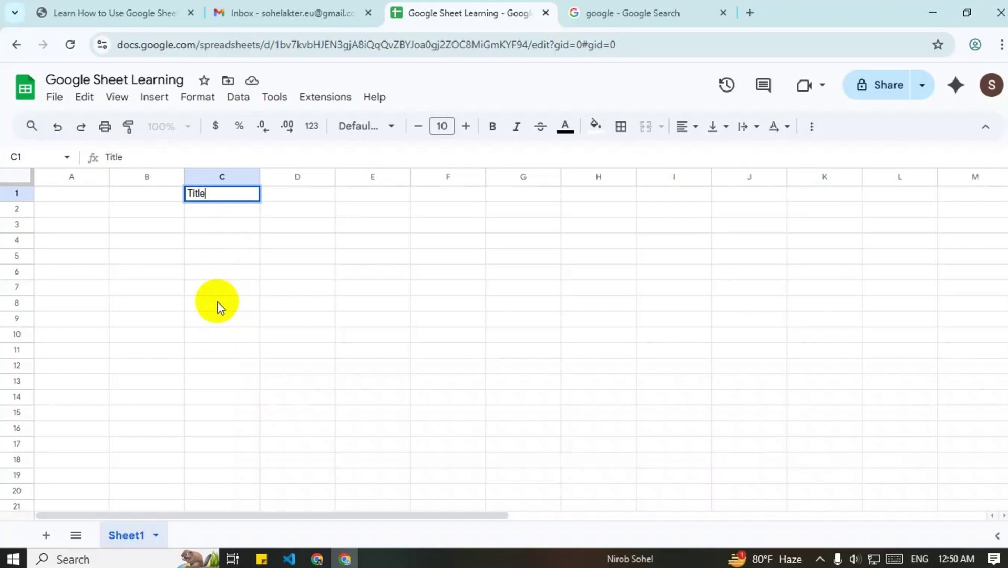
key(Tab)
text(Nam)
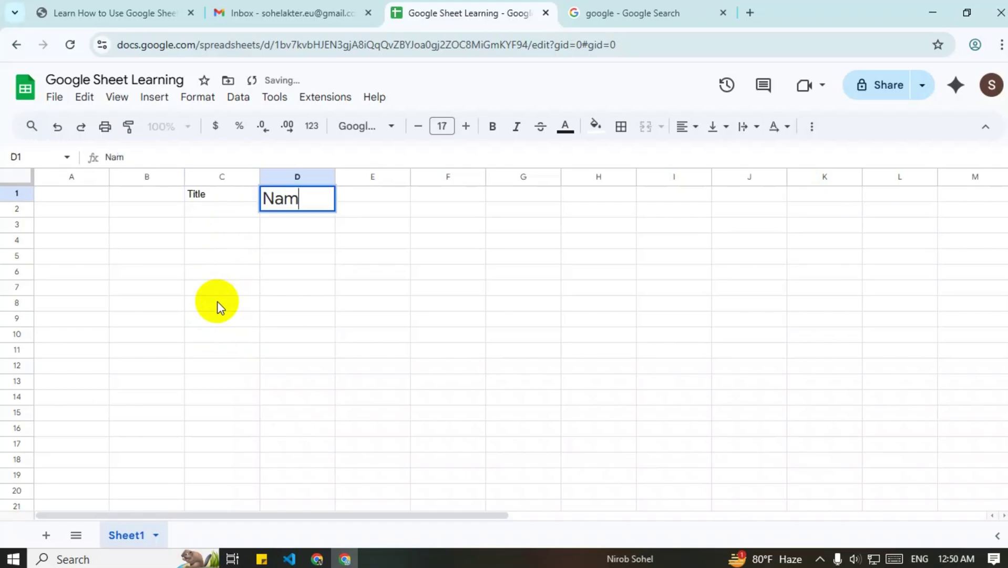
text(ew)
key(BackSpace)
key(BackSpace)
key(BackSpace)
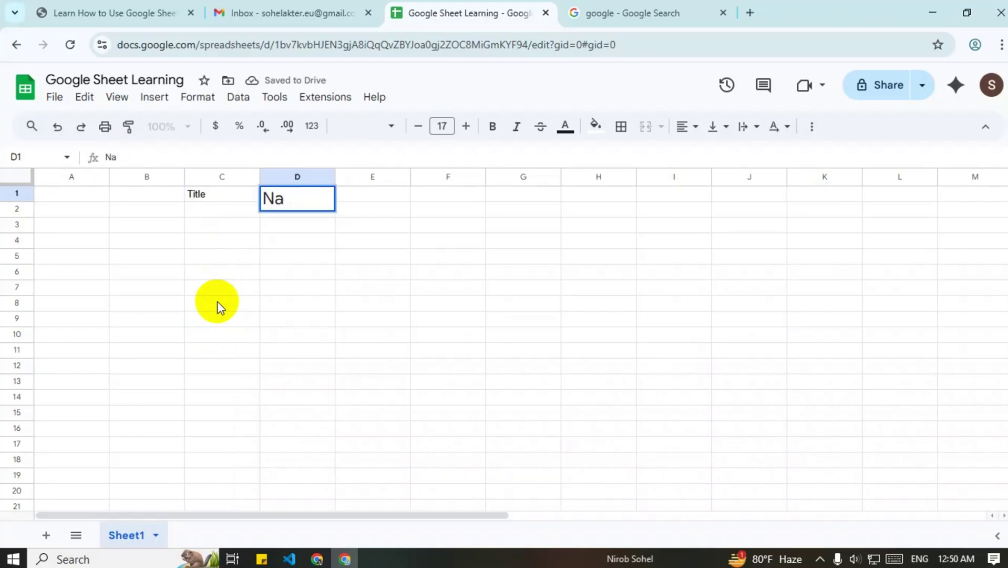
text(me)
key(Tab)
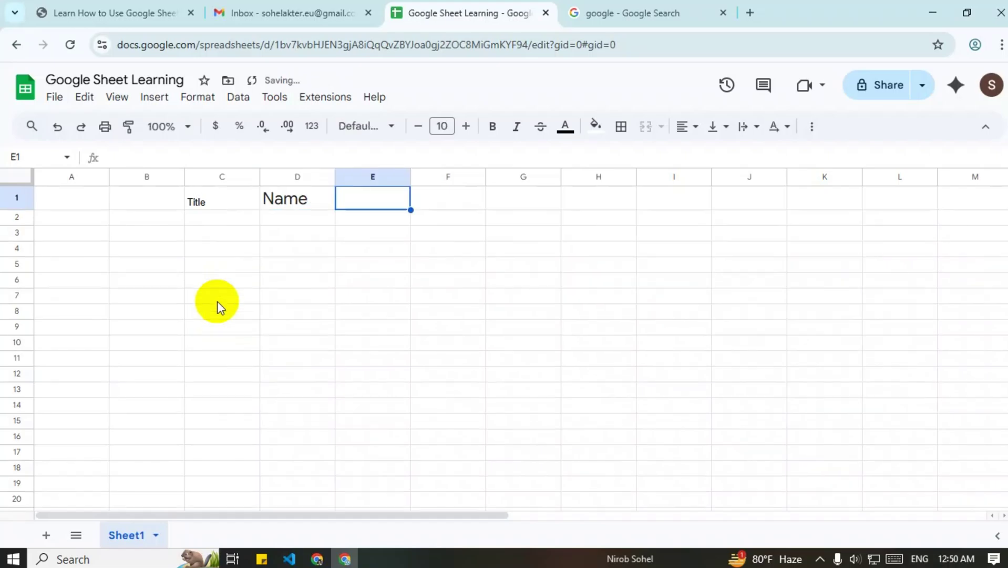
drag(226, 202, 310, 205)
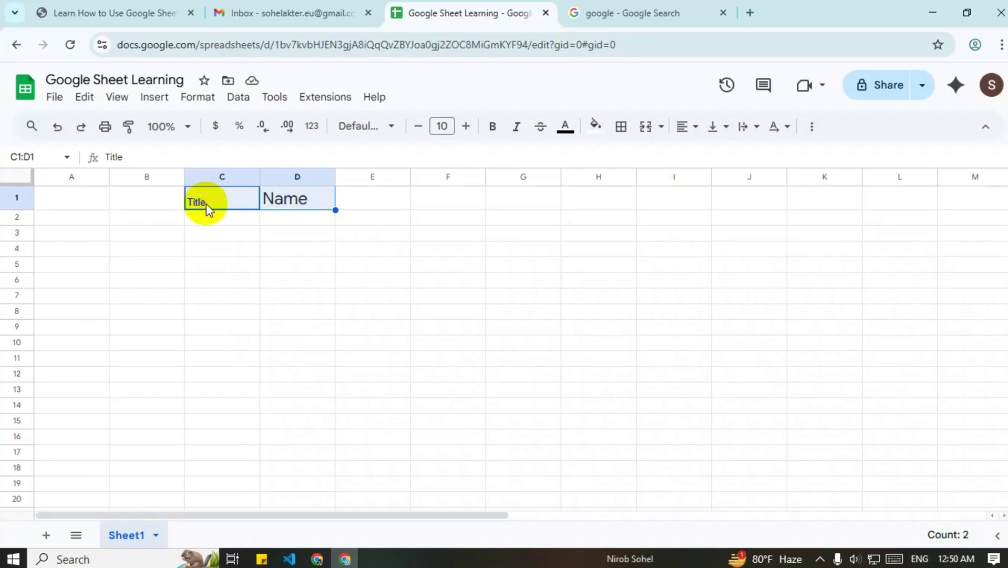
Step: Add the headers email in E1, no in B1 and website in F1
click(357, 198)
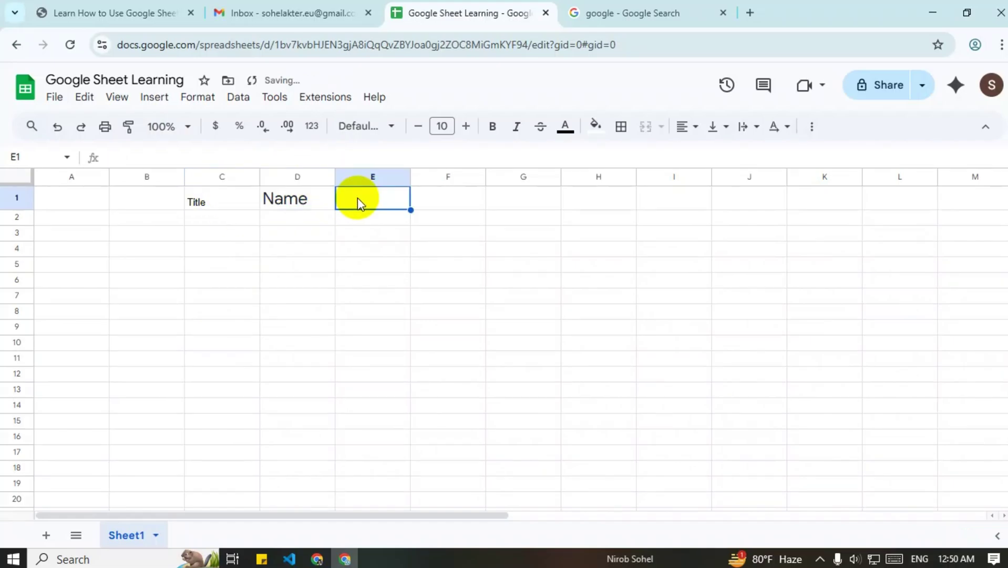
text(email)
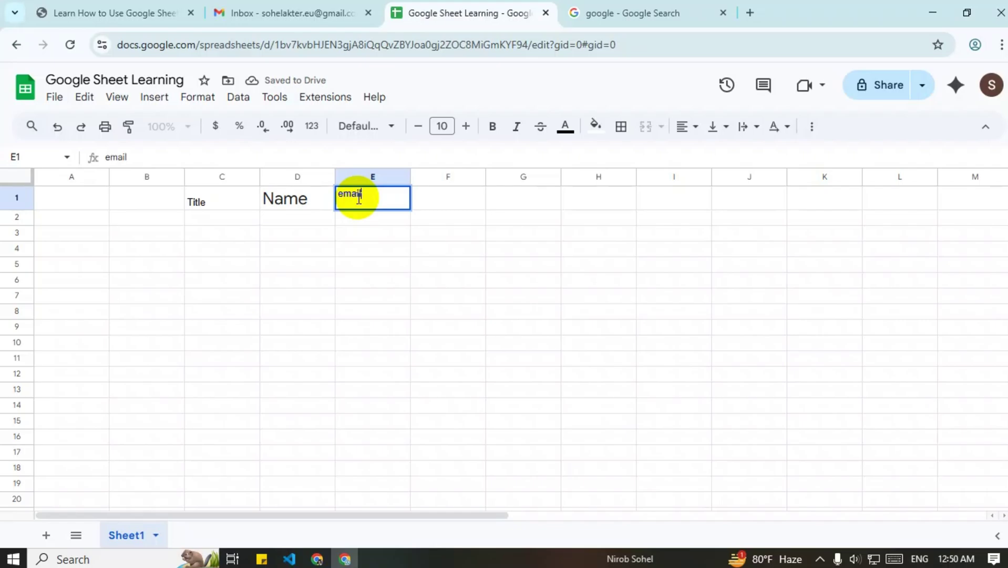
key(Return)
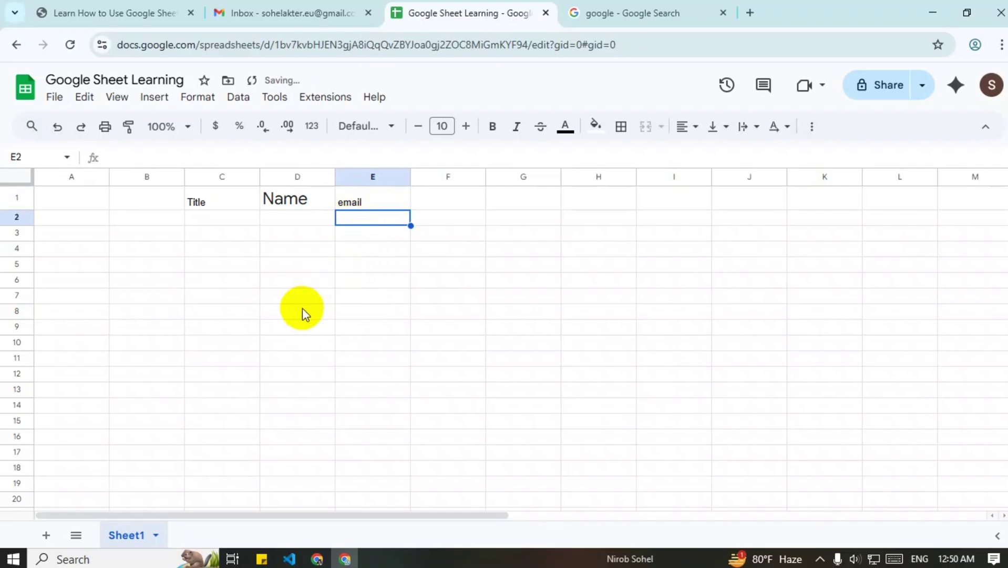
click(156, 204)
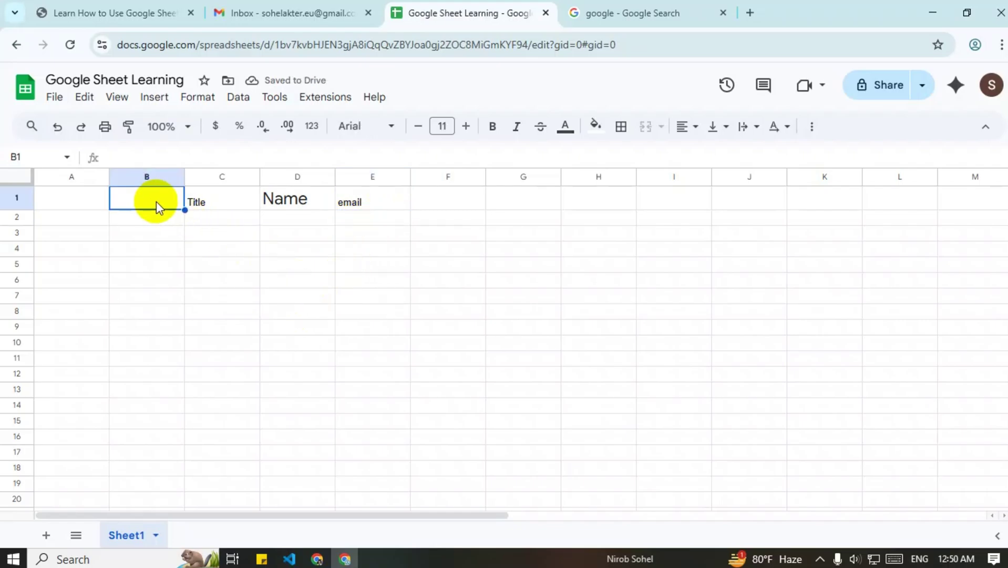
text(no)
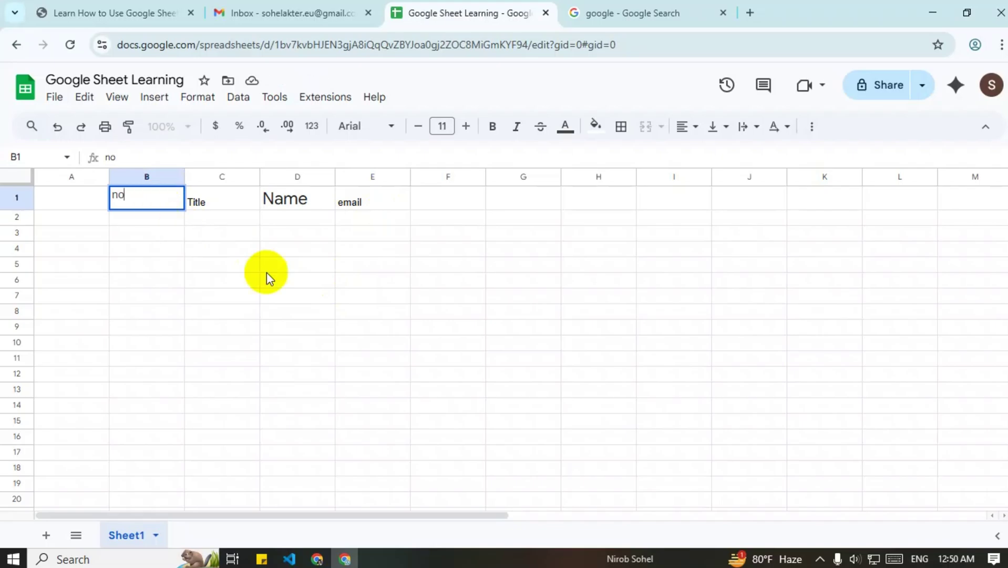
click(267, 279)
click(455, 209)
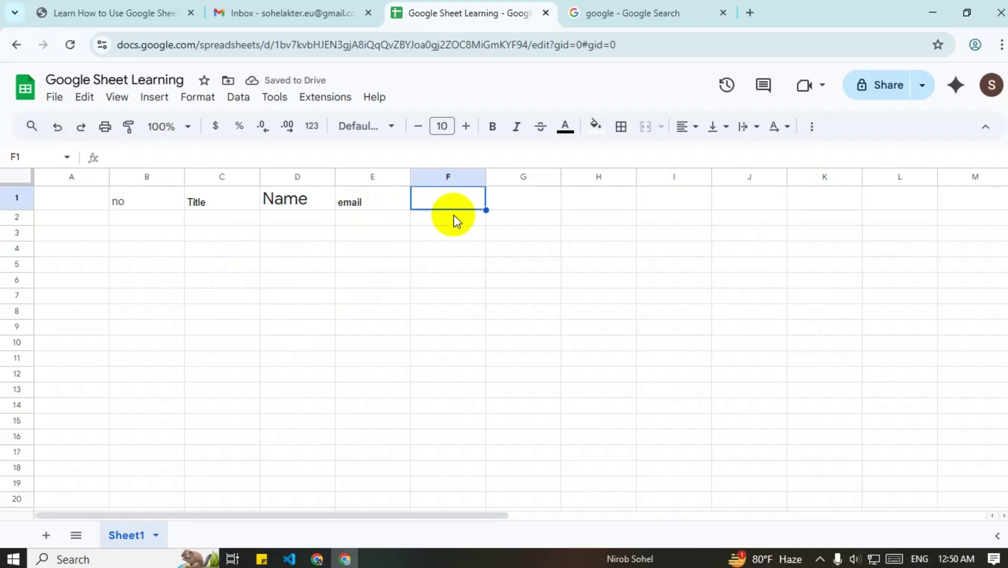
text(website)
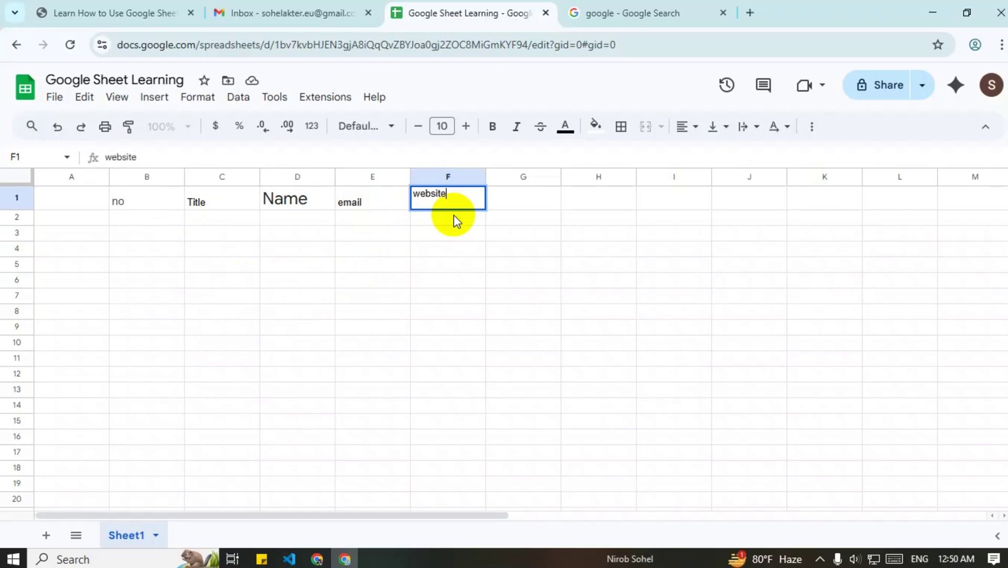
key(Return)
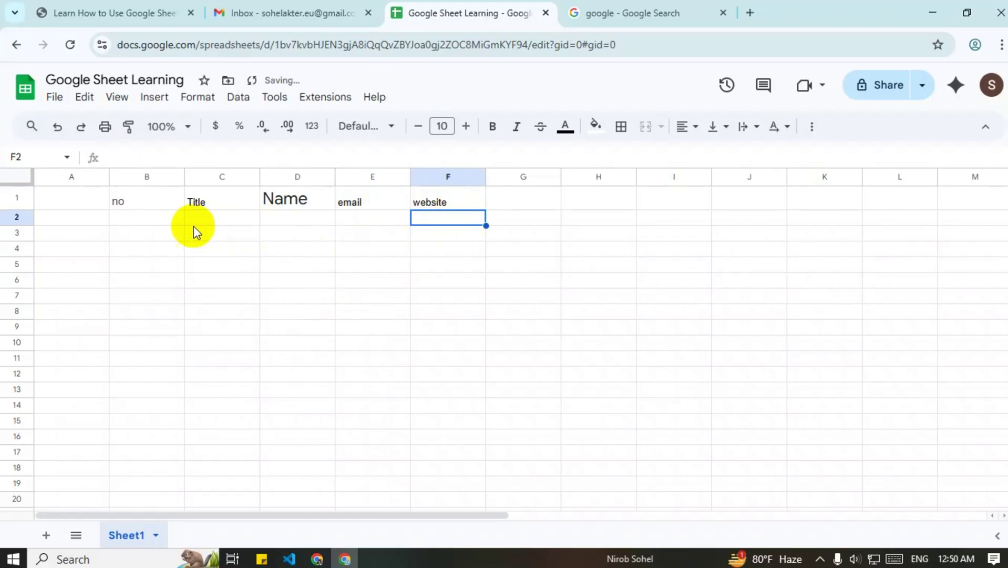
Step: Enter 1 in B2 and t in C2, rejecting the autocomplete suggestion
click(120, 218)
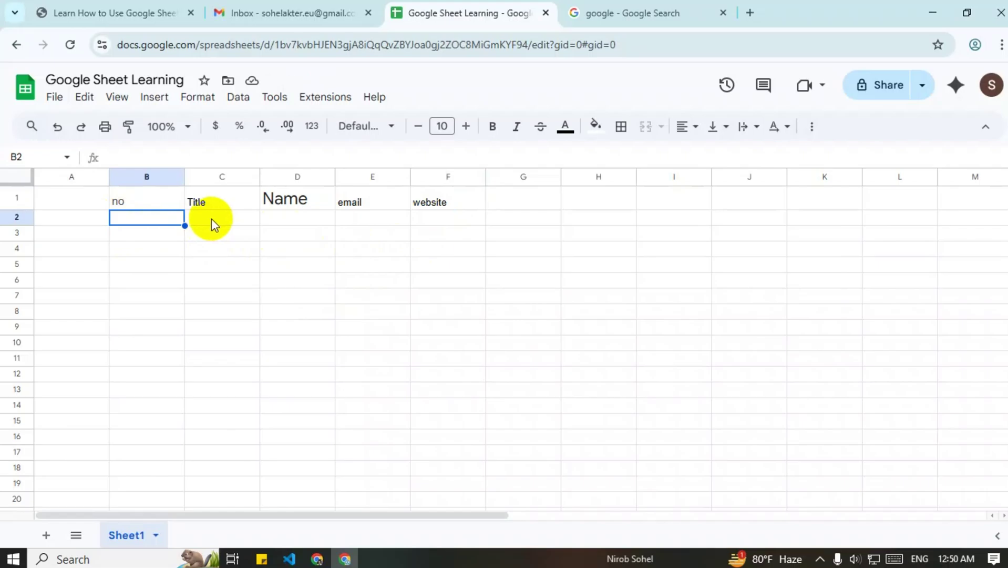
text(1)
key(Tab)
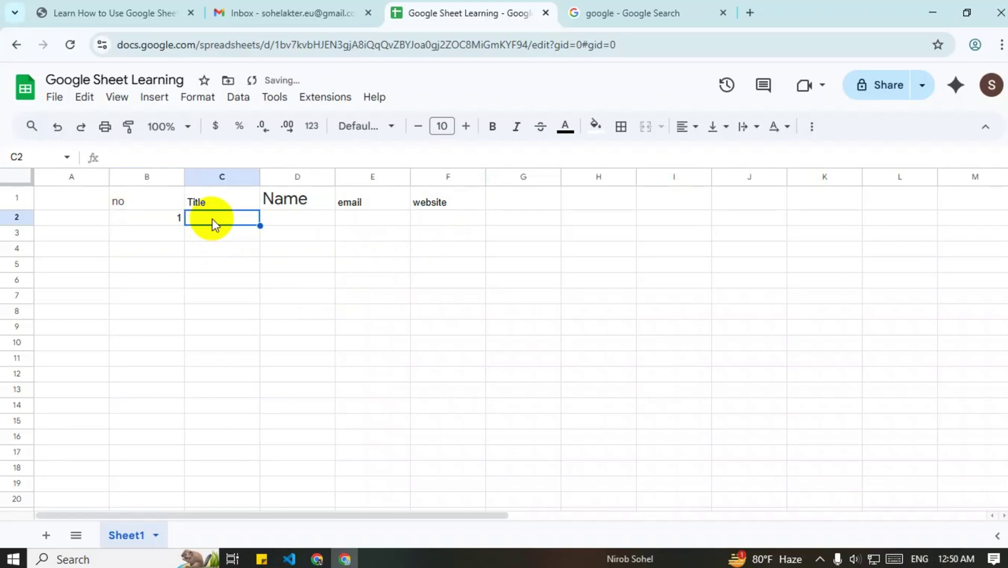
text(t)
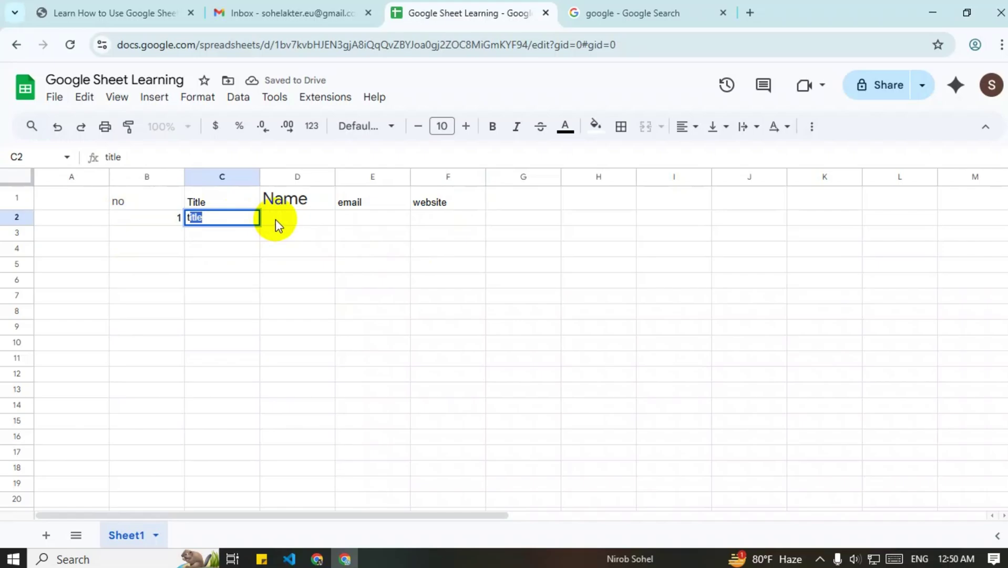
key(Delete)
click(277, 218)
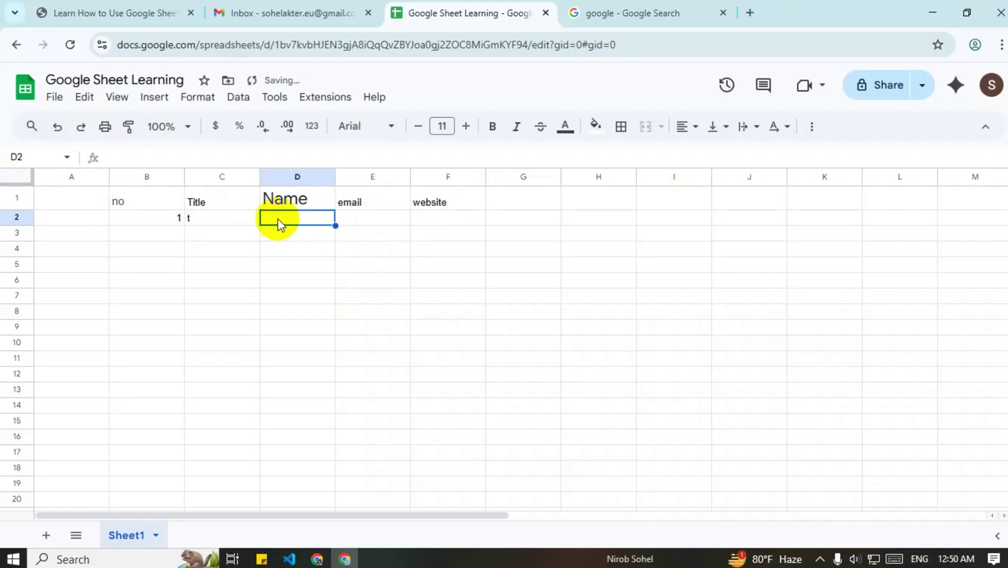
Step: Enter n, e and w in D2:F2, dismissing each autocomplete suggestion
text(n)
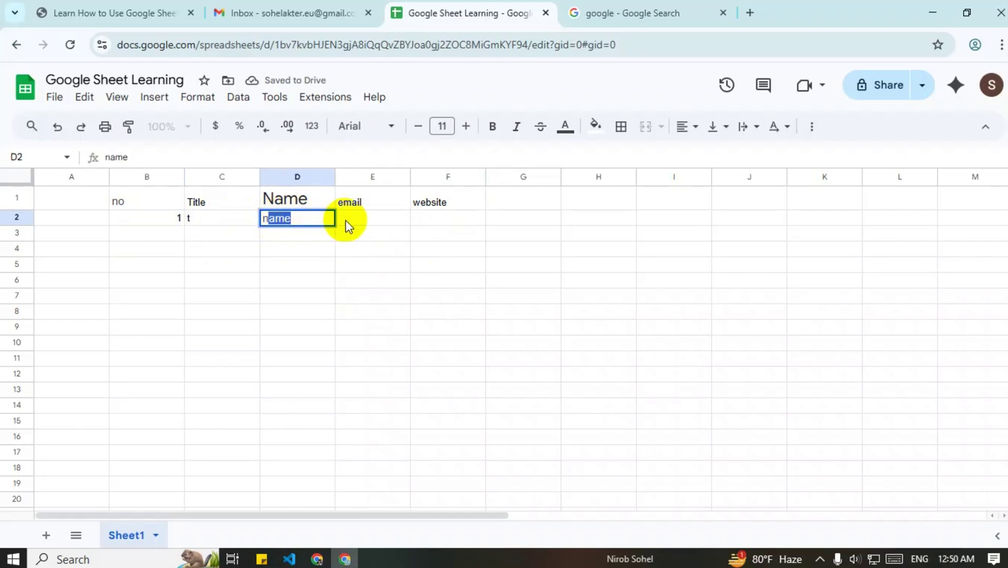
key(Delete)
click(368, 221)
text(e)
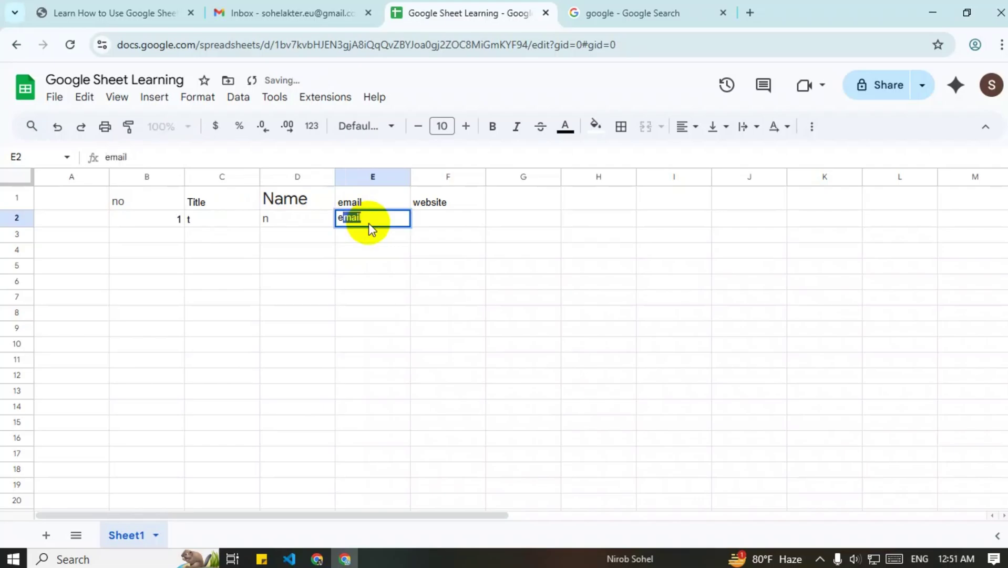
key(Delete)
click(432, 225)
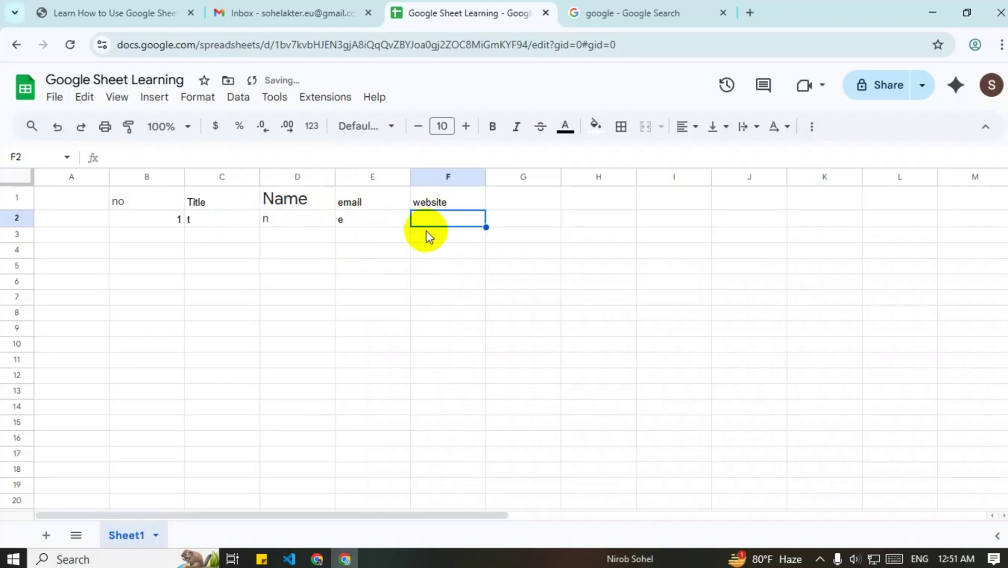
text(w)
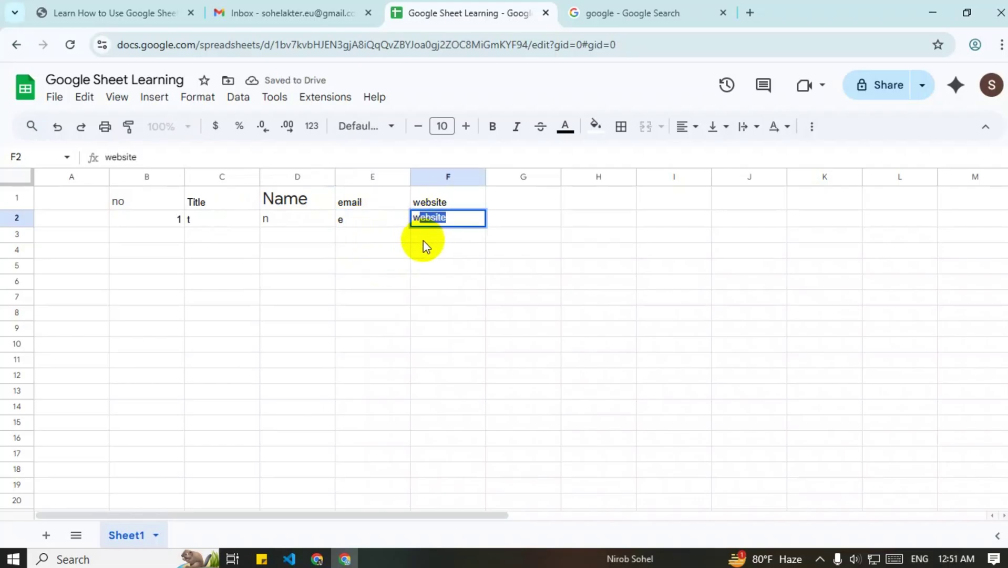
key(Delete)
drag(147, 233, 426, 473)
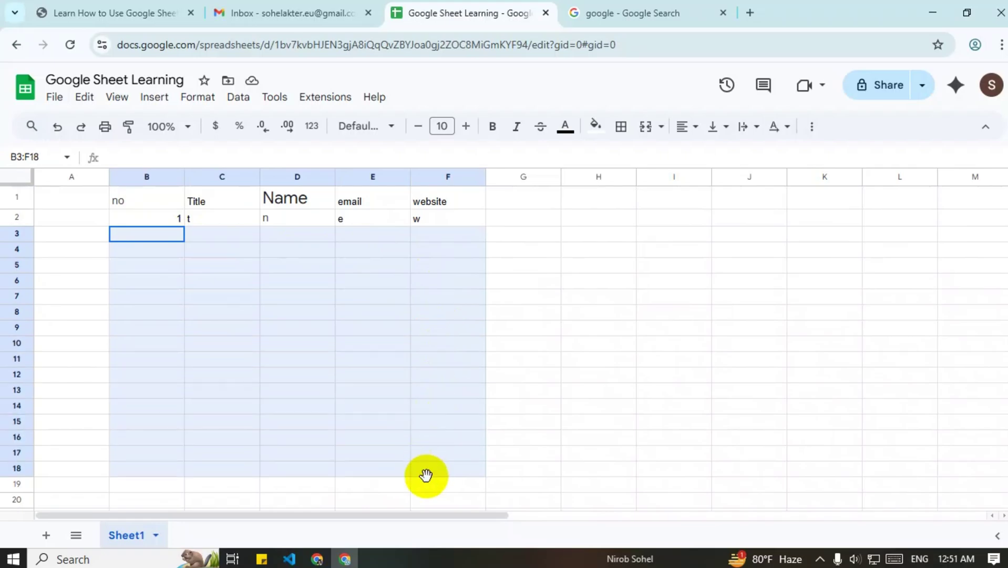
Step: Click a few row 19 cells, scroll back to the top and select header row 1
scroll(337, 416, down, 2)
scroll(337, 415, down, 3)
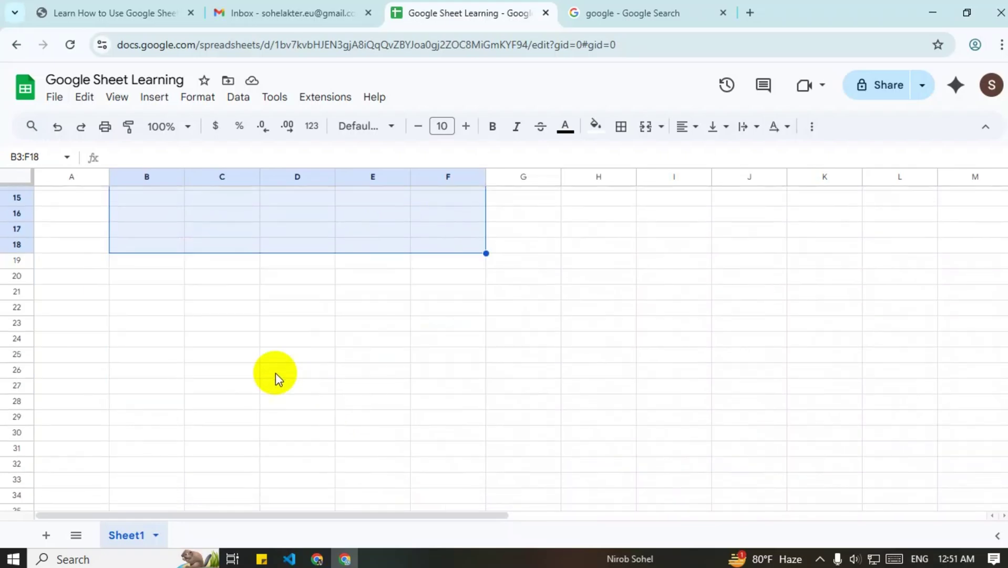
click(149, 264)
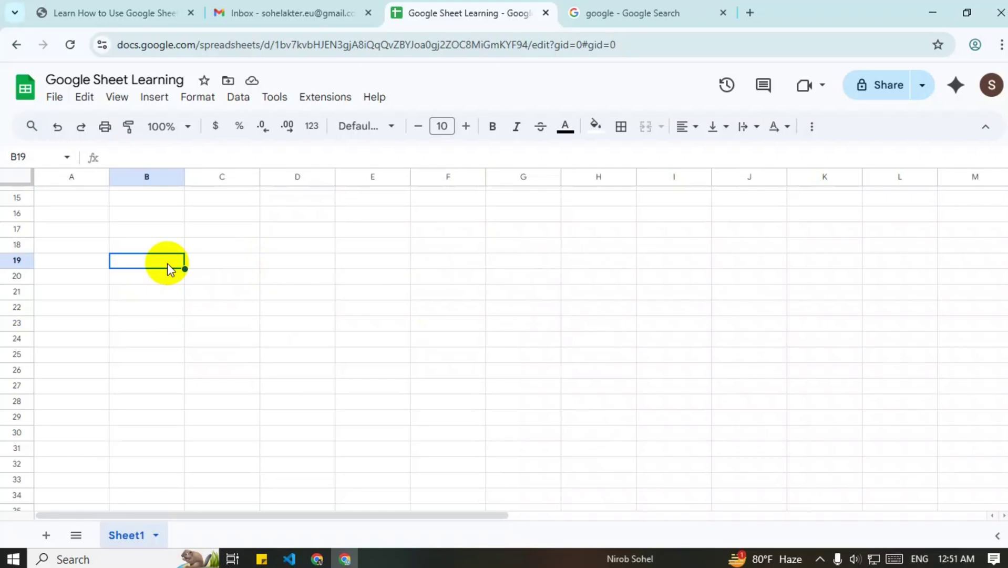
click(229, 259)
click(342, 262)
click(450, 263)
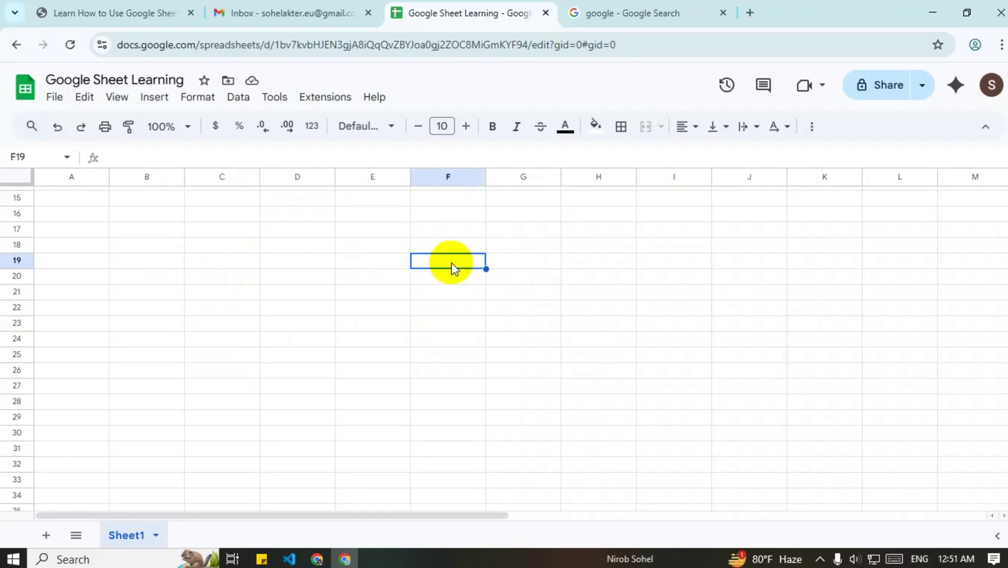
click(365, 263)
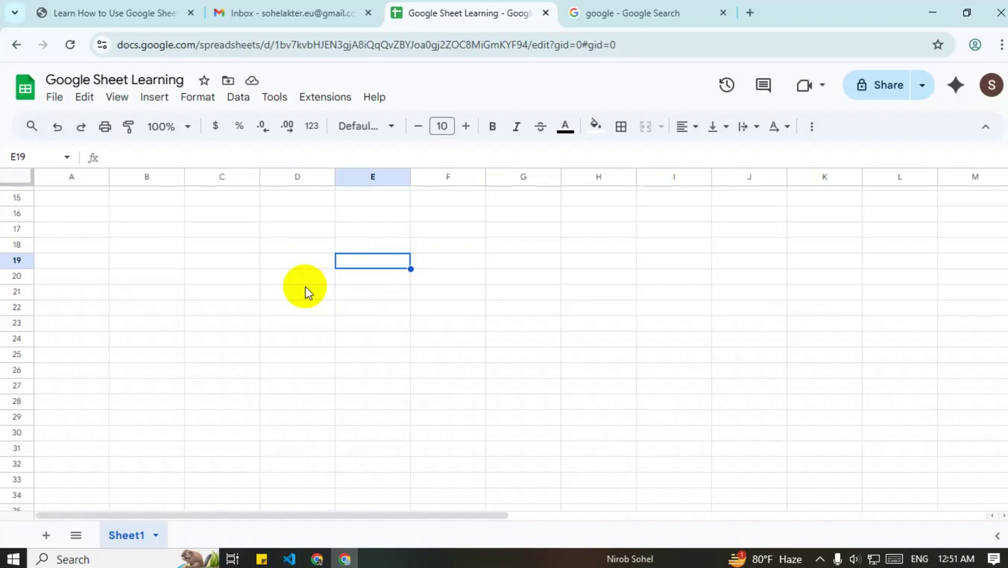
scroll(307, 291, up, 5)
click(18, 197)
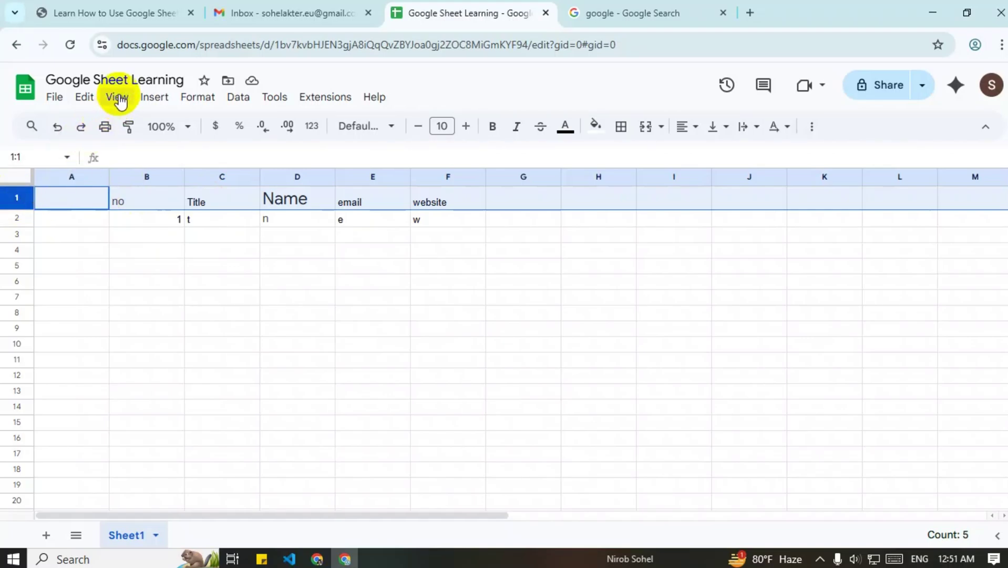
Step: Freeze the first row using View > Freeze > 1 row
click(117, 98)
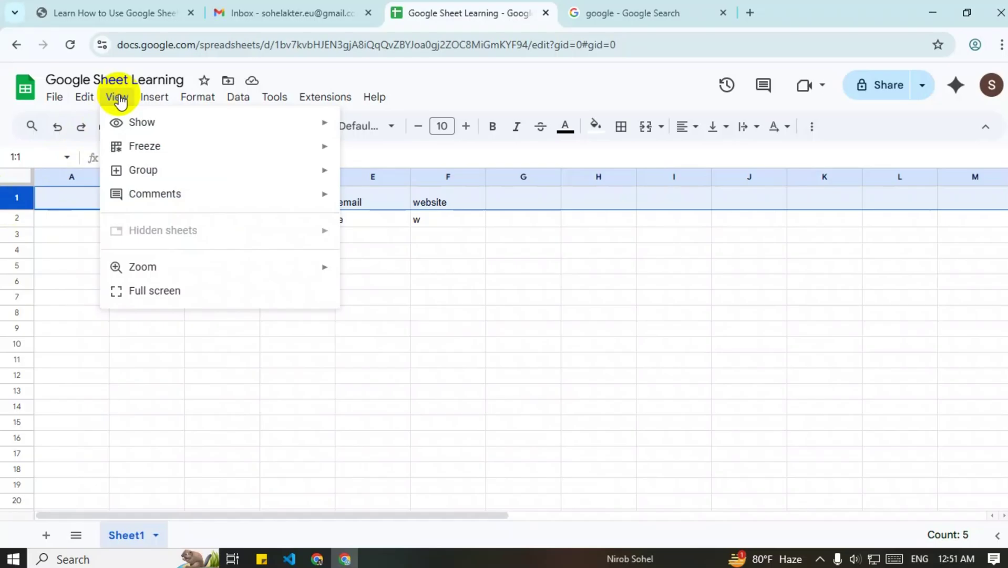
mouse_move(146, 151)
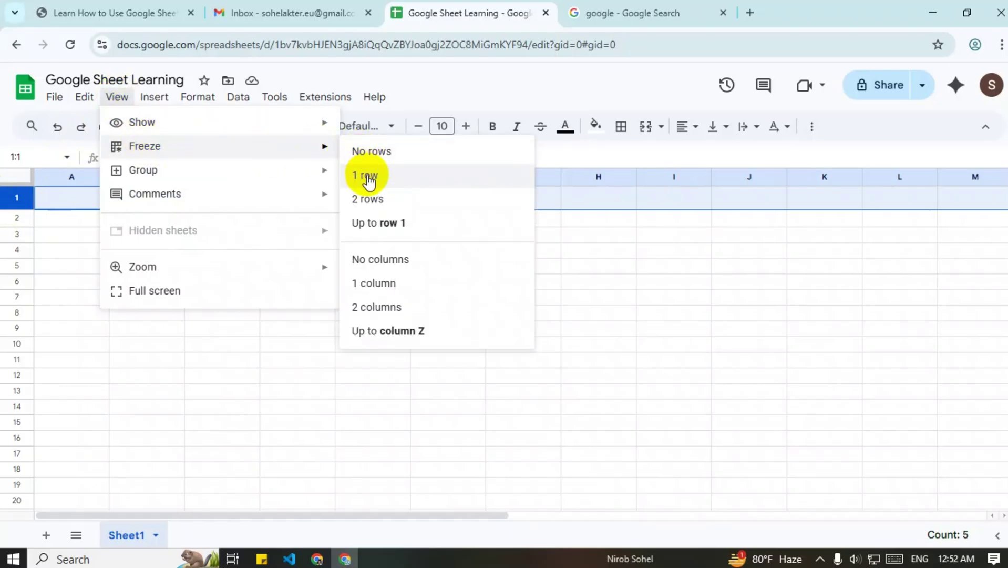
click(369, 177)
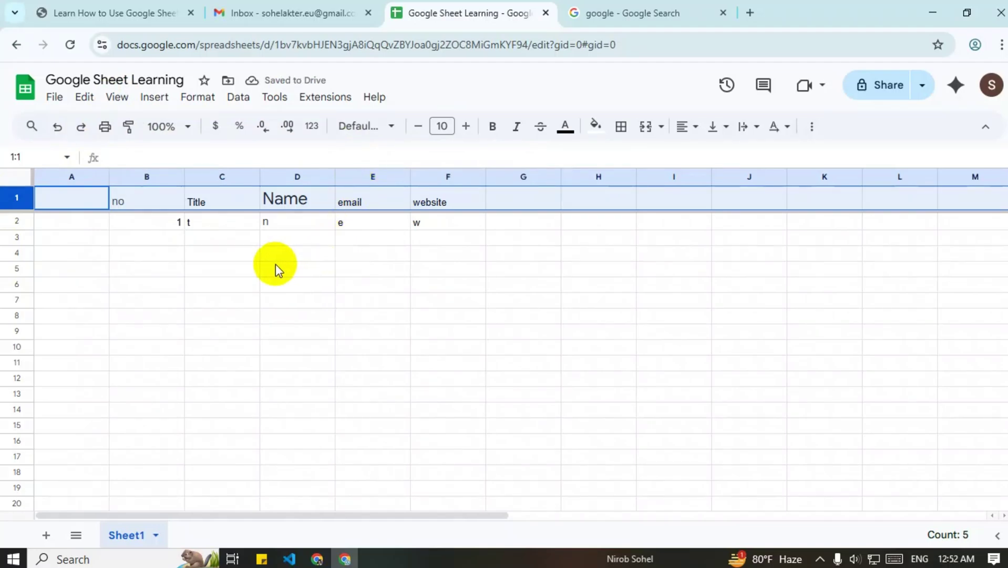
Step: Scroll down to row 58 and select cells to confirm the headers stay pinned
scroll(215, 288, down, 2)
drag(169, 255, 441, 349)
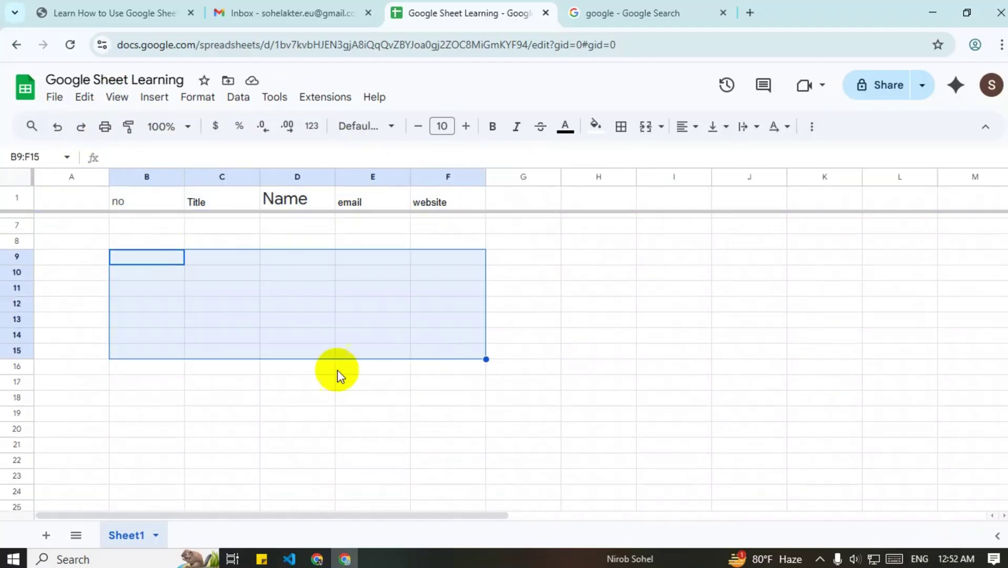
scroll(241, 395, down, 8)
scroll(241, 395, down, 6)
click(163, 353)
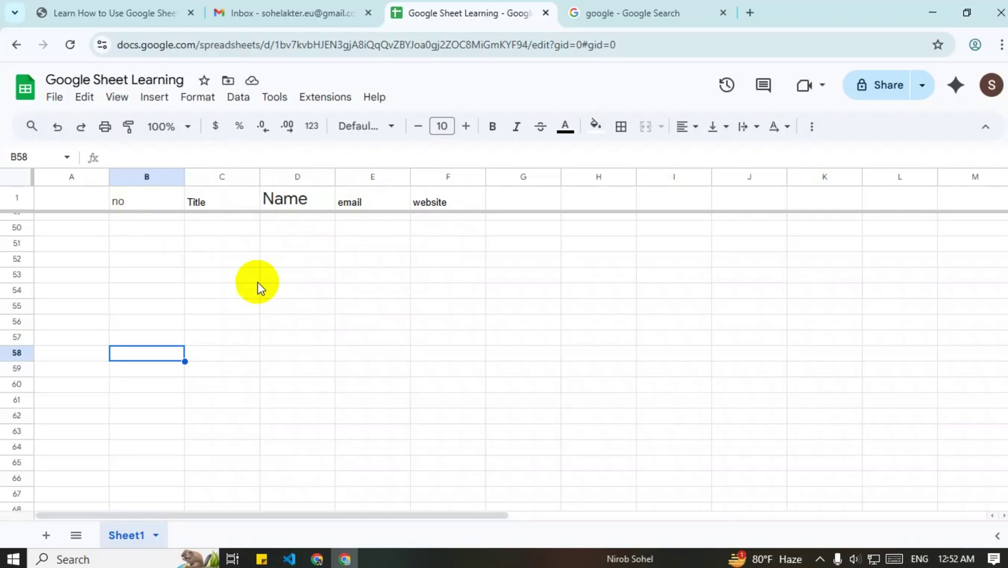
click(432, 354)
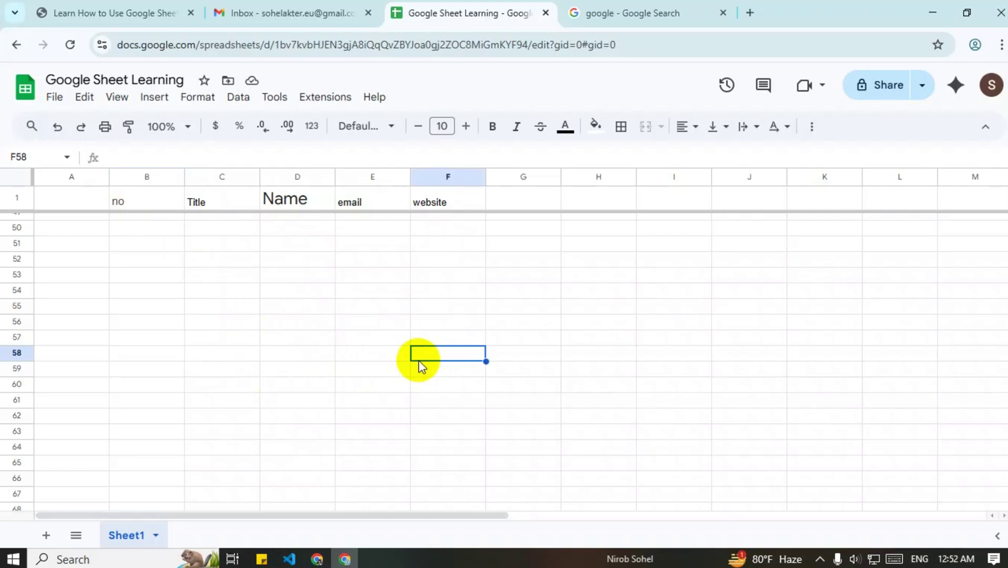
click(269, 351)
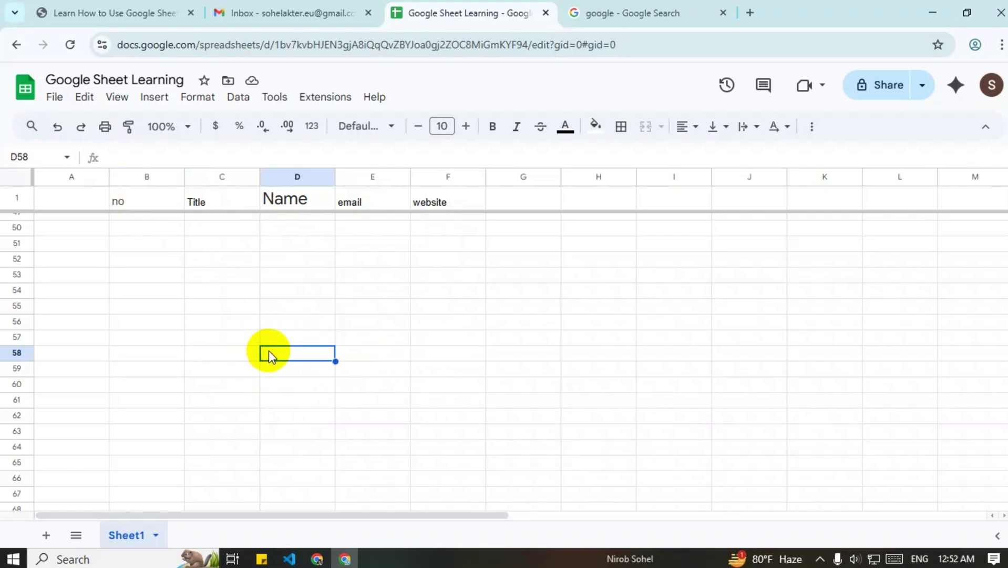
click(209, 352)
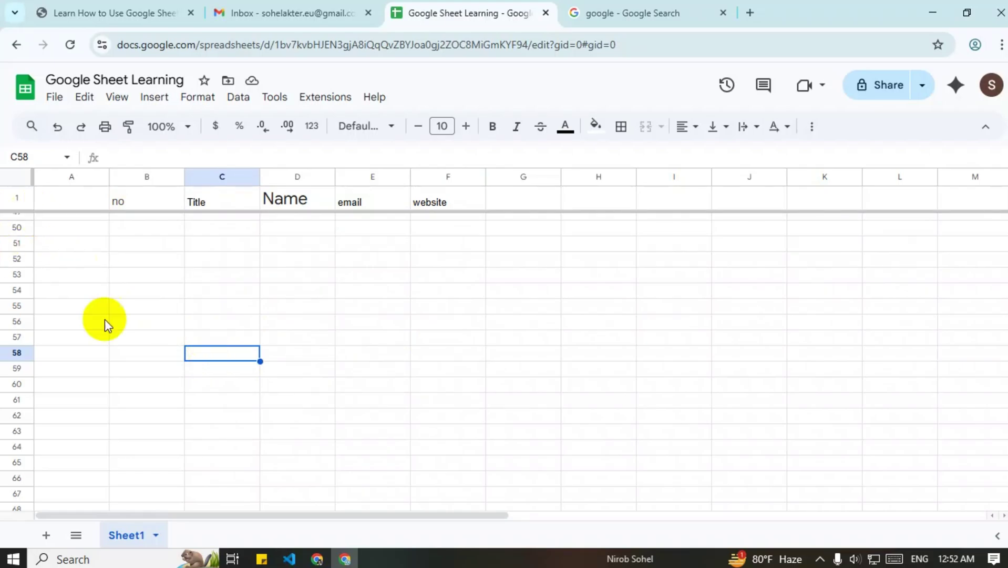
click(15, 197)
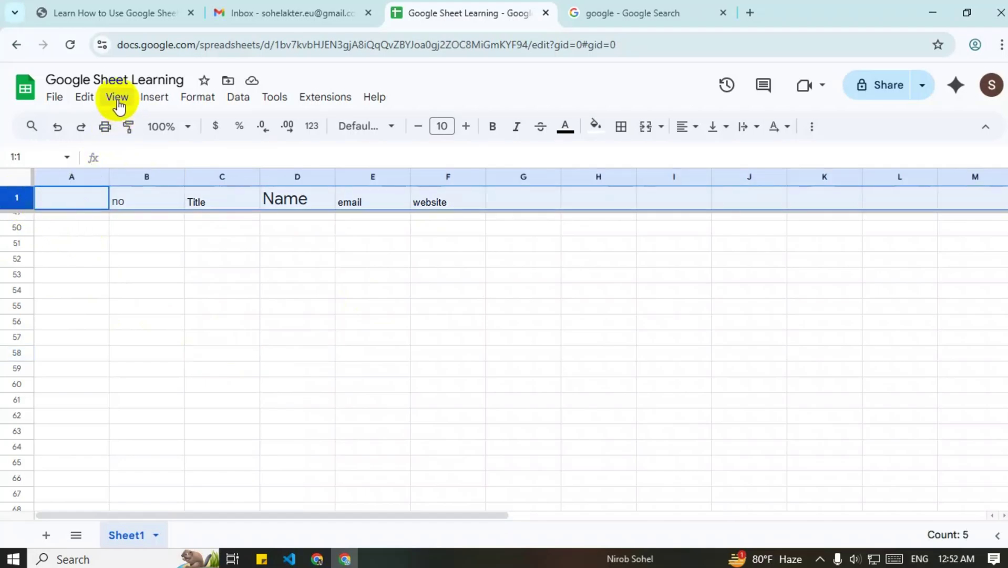
Step: Set View > Freeze to No rows, then select cell B8 and column A
click(117, 98)
mouse_move(130, 153)
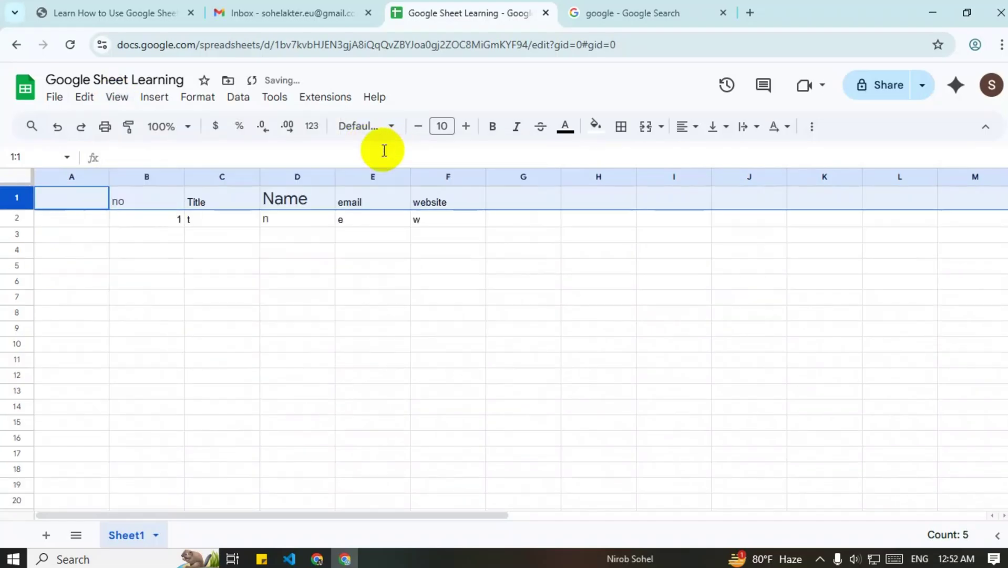
click(382, 152)
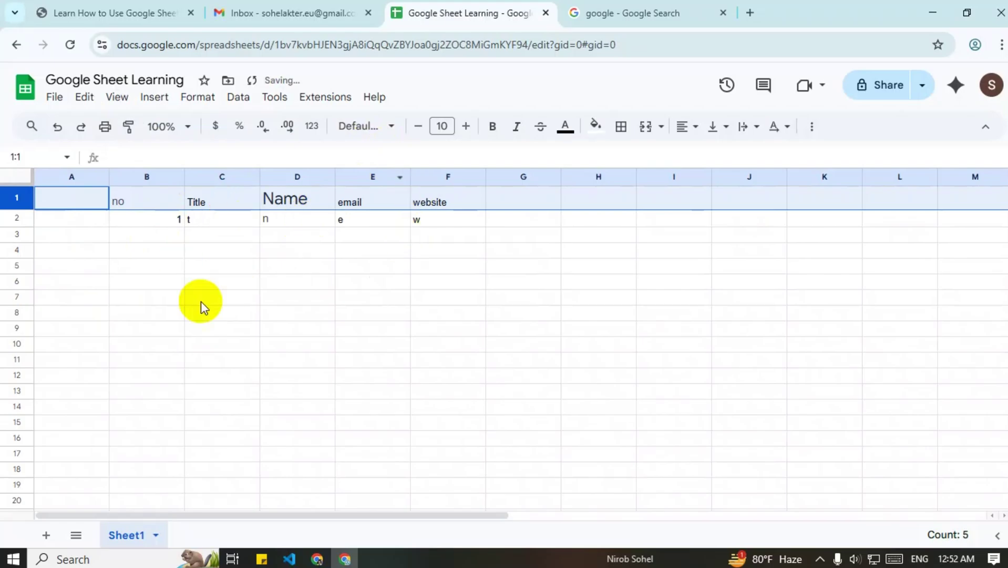
click(148, 311)
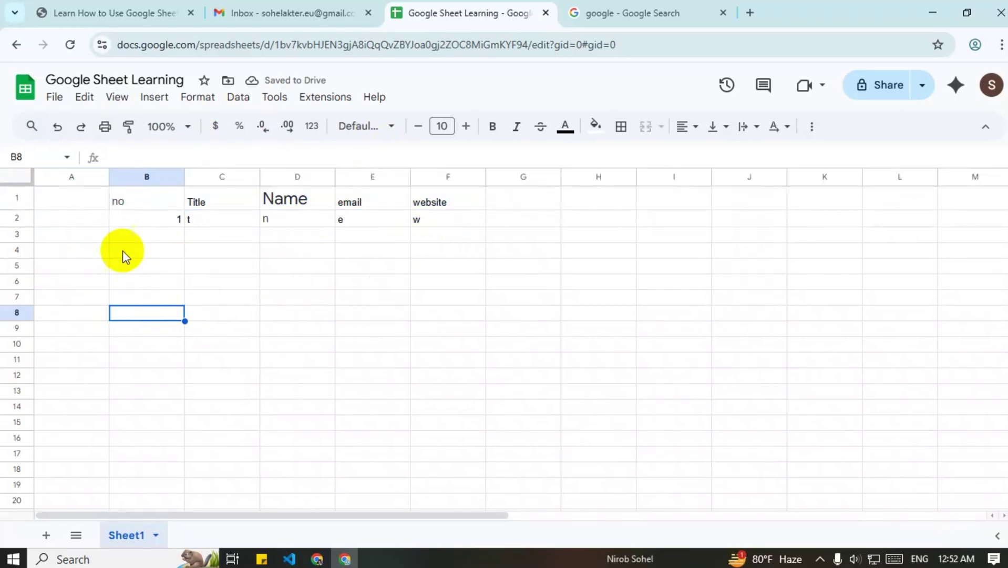
click(84, 177)
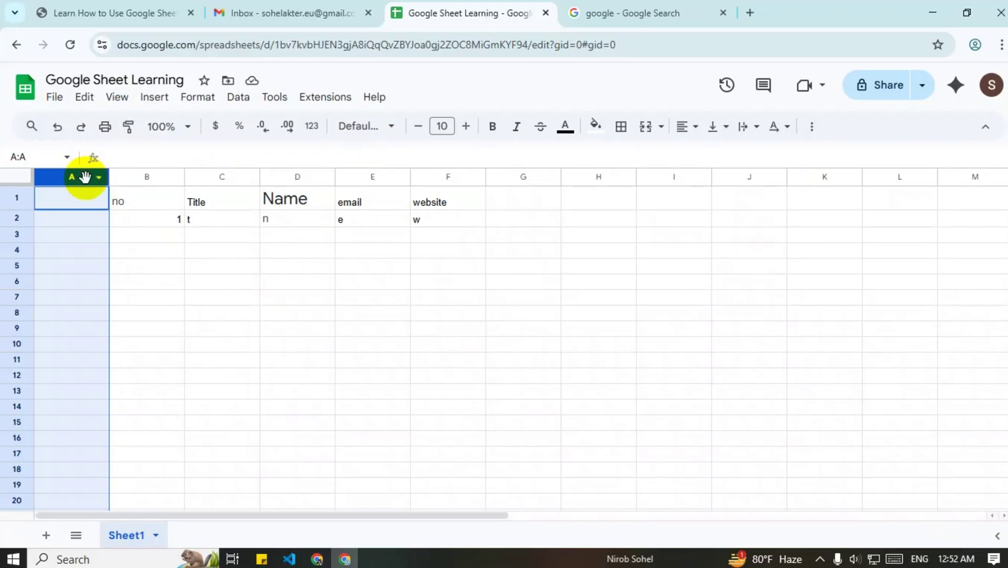
Step: Freeze 1 column via View > Freeze and drag the horizontal scrollbar to test it
click(116, 98)
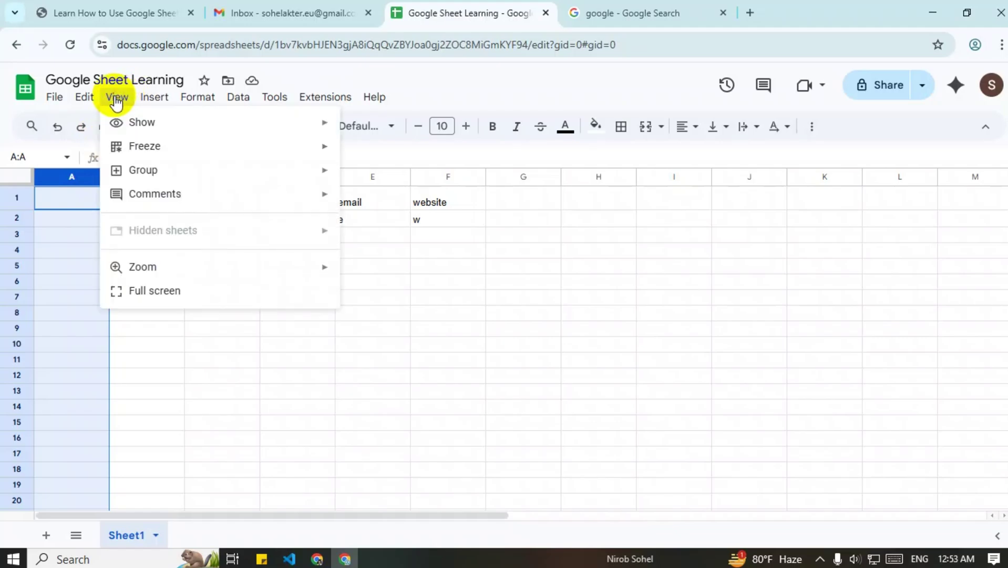
mouse_move(133, 149)
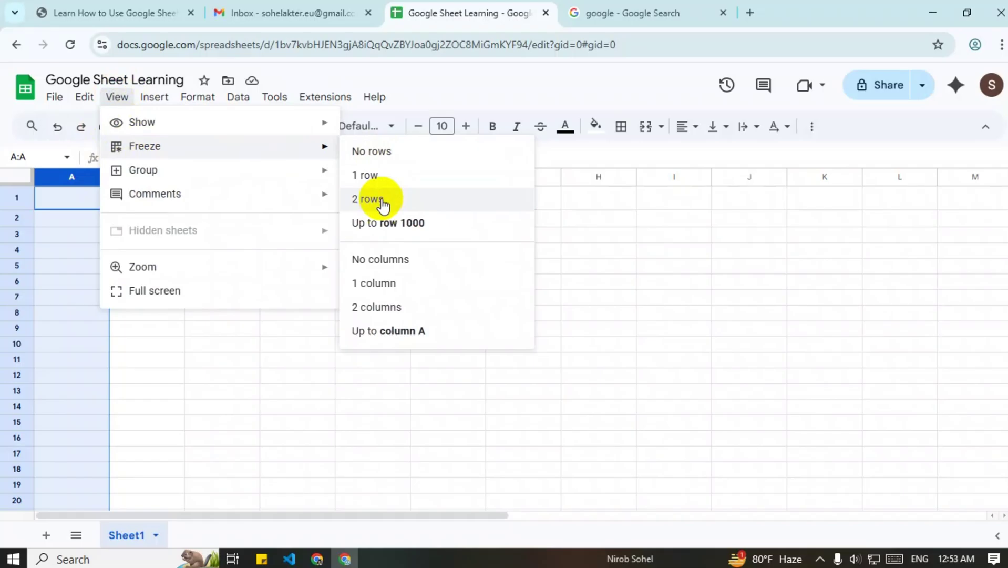
click(374, 284)
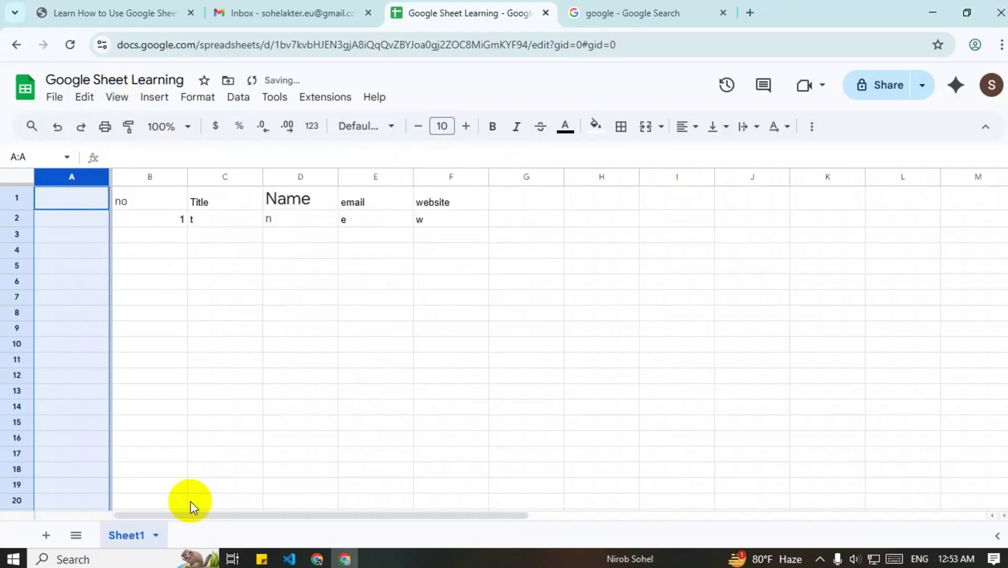
drag(184, 516, 129, 525)
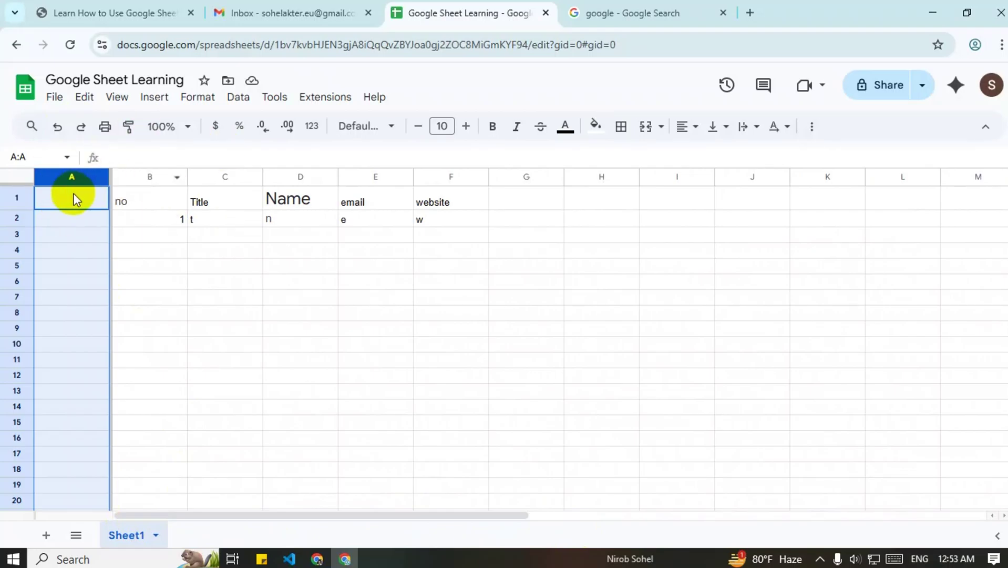
Step: Set View > Freeze to No columns, then select cell C7
click(116, 97)
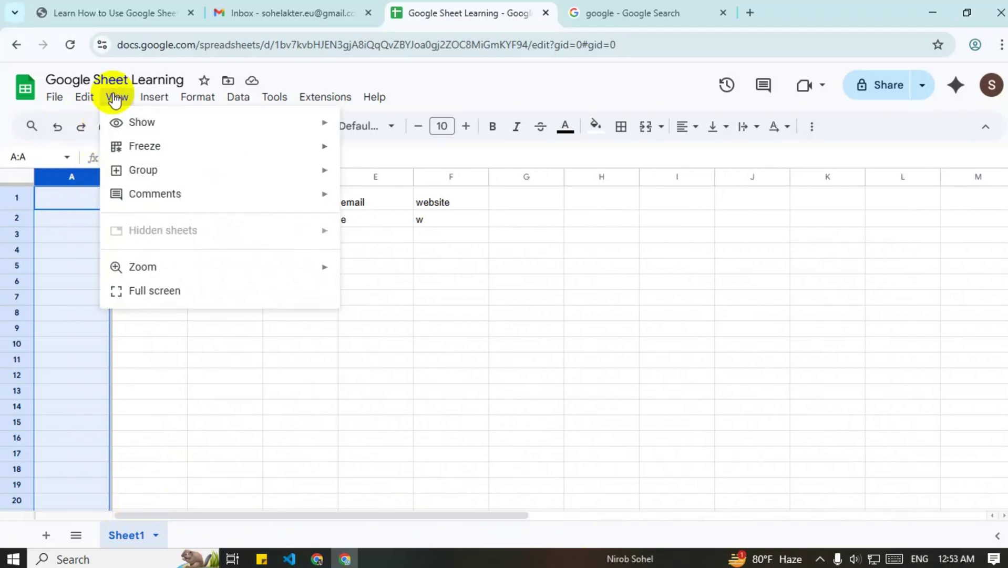
mouse_move(146, 155)
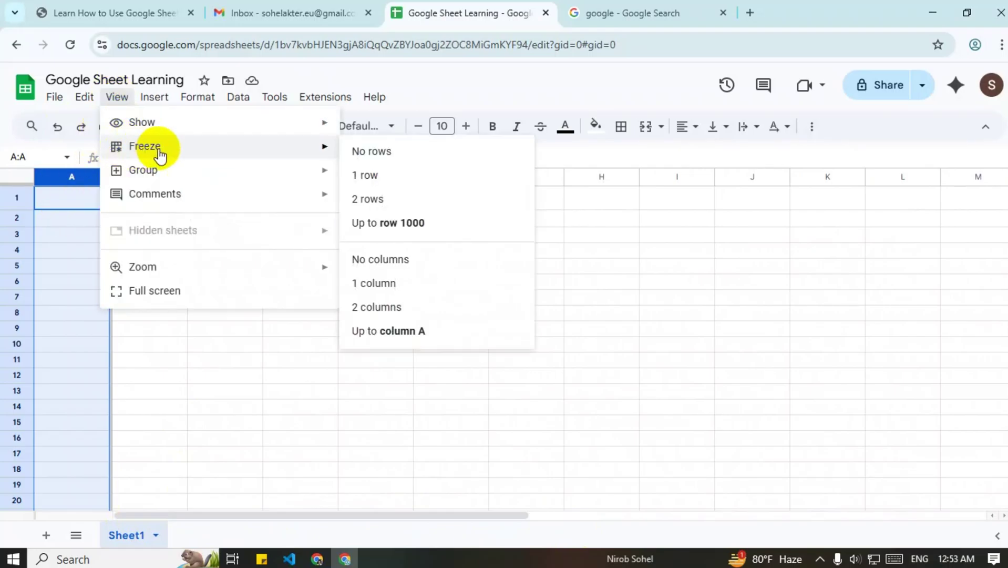
click(380, 259)
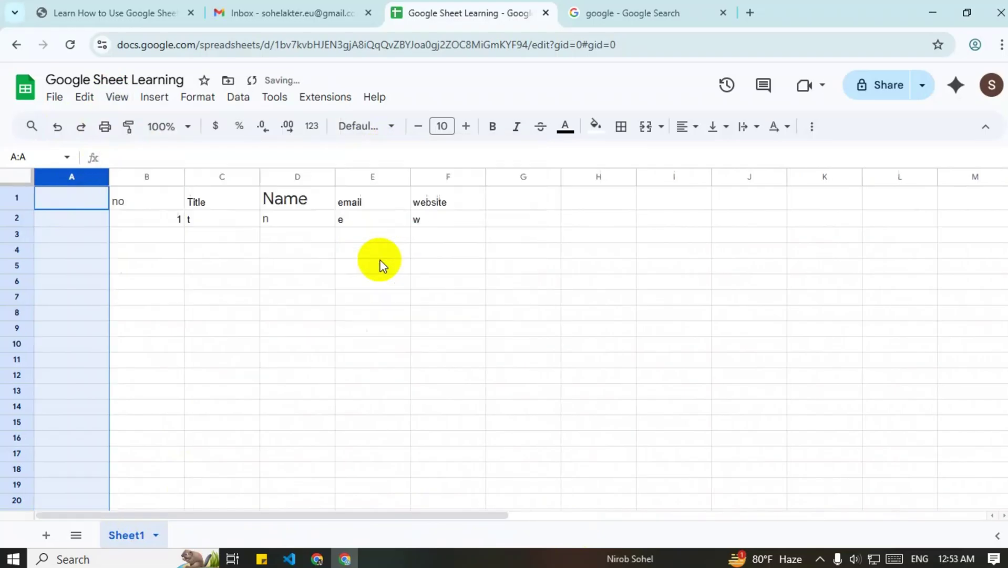
click(252, 302)
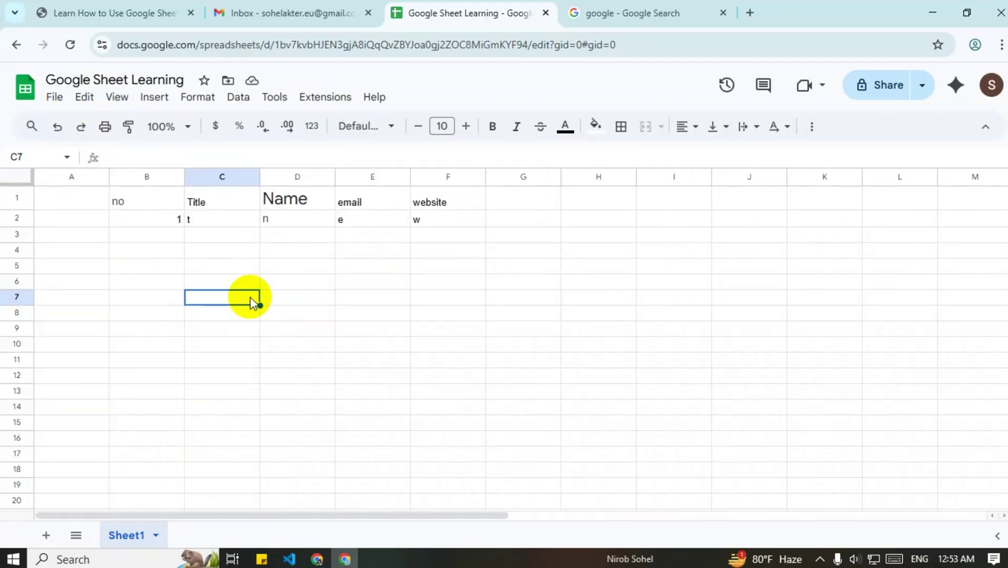